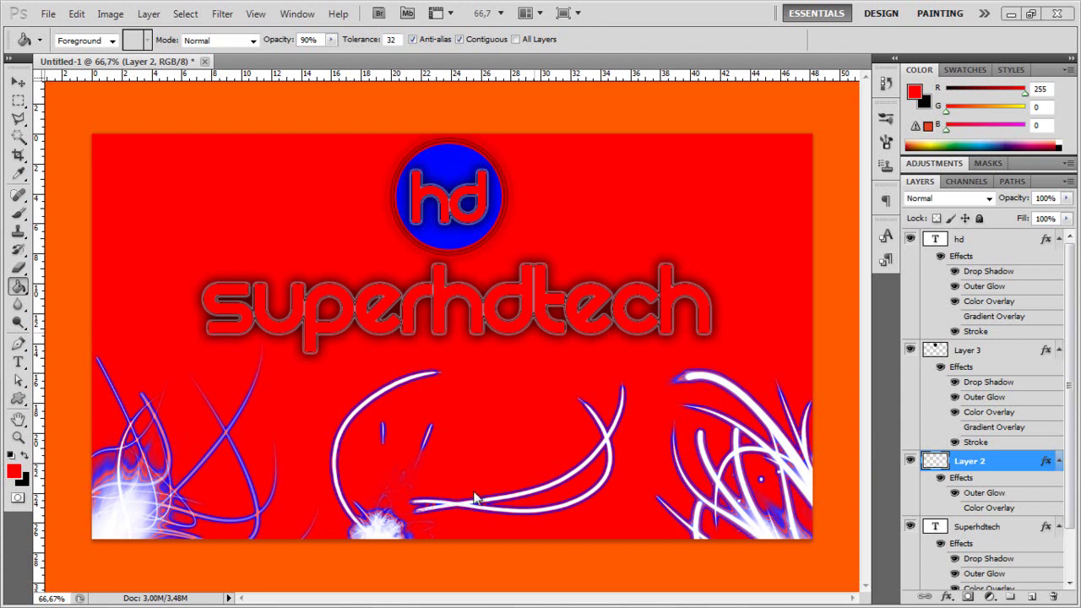
click(48, 13)
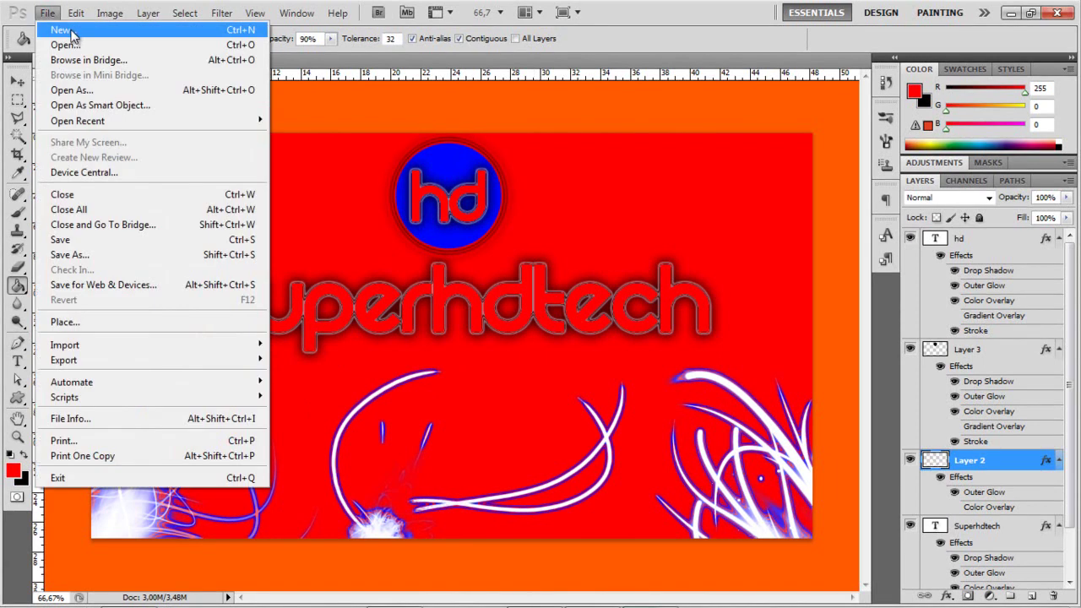
click(72, 34)
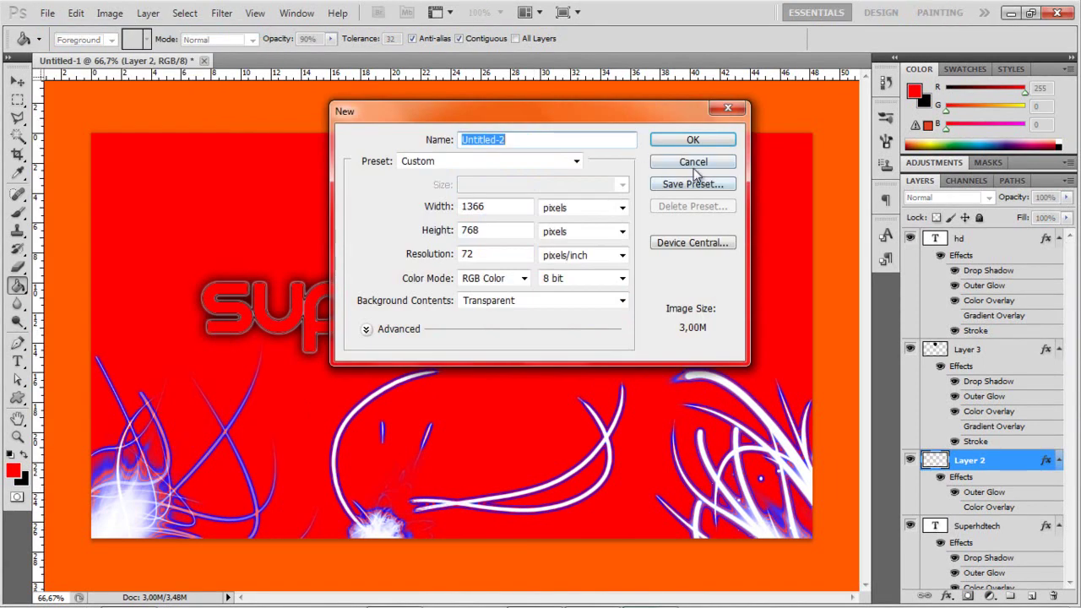
click(693, 163)
click(48, 14)
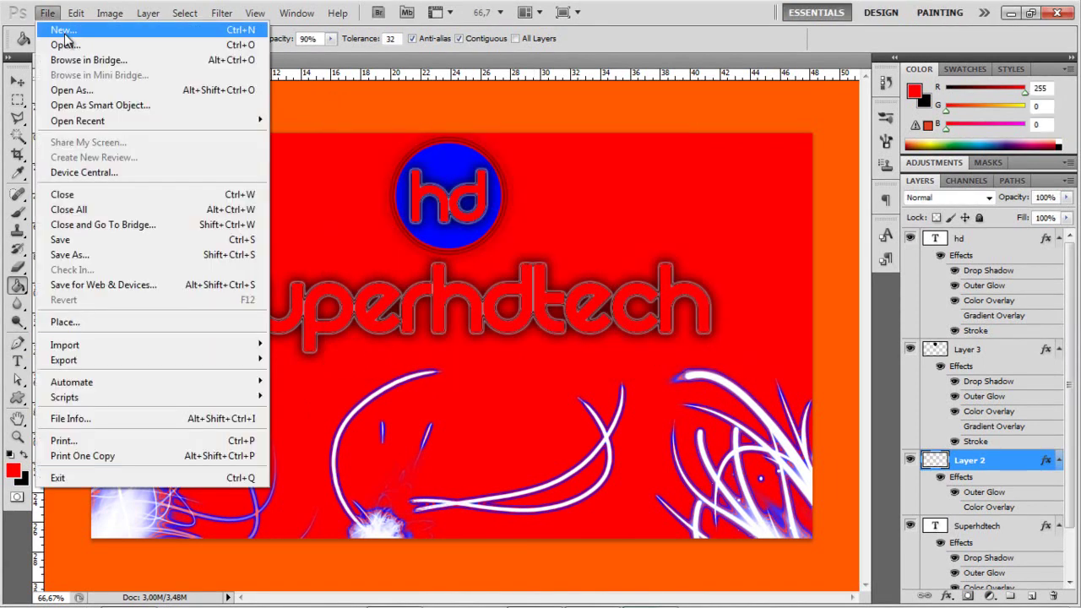
click(66, 34)
double_click(506, 205)
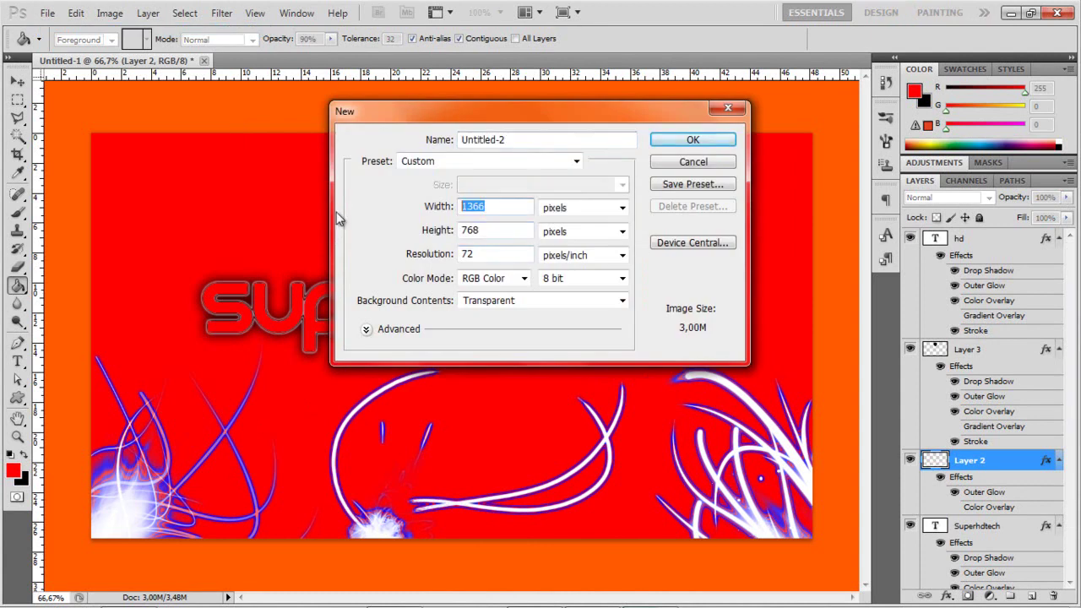
click(692, 163)
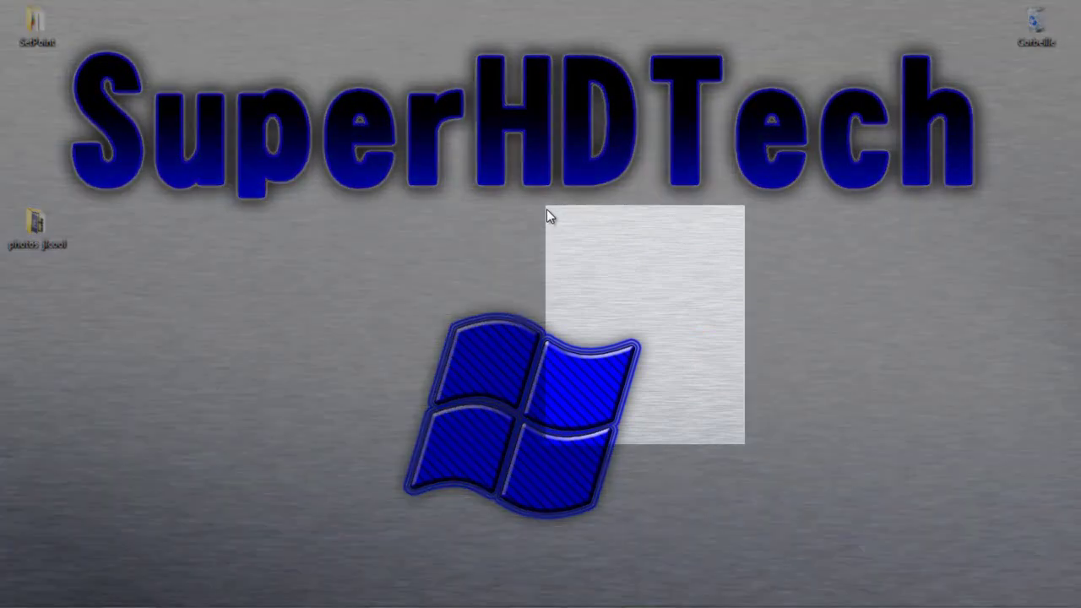
Switch to the Windows desktop and look up the display's resolution in the screen resolution settings.
right_click(546, 209)
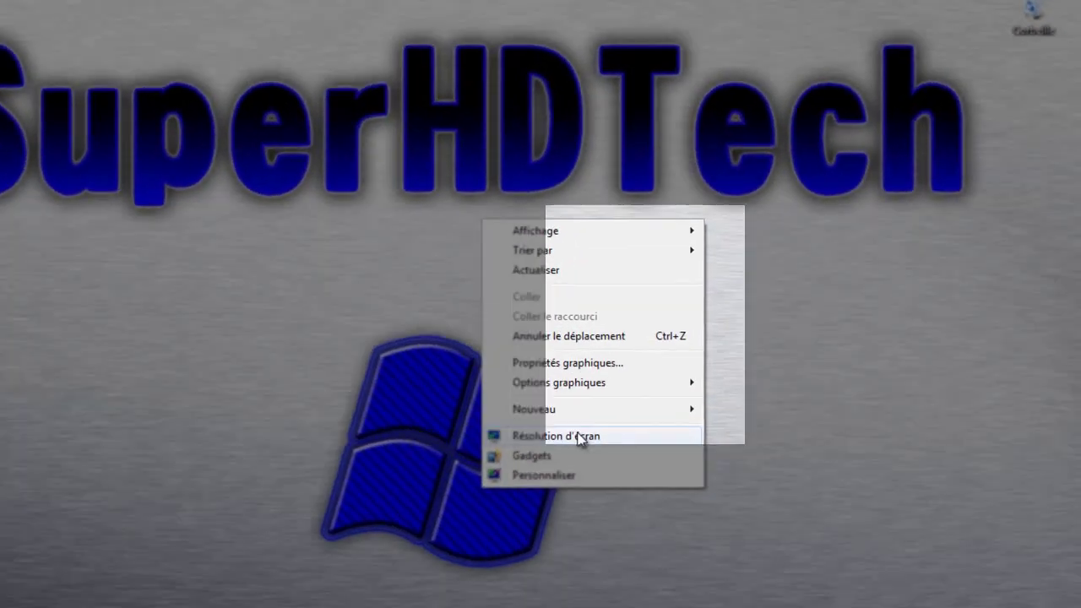
click(601, 402)
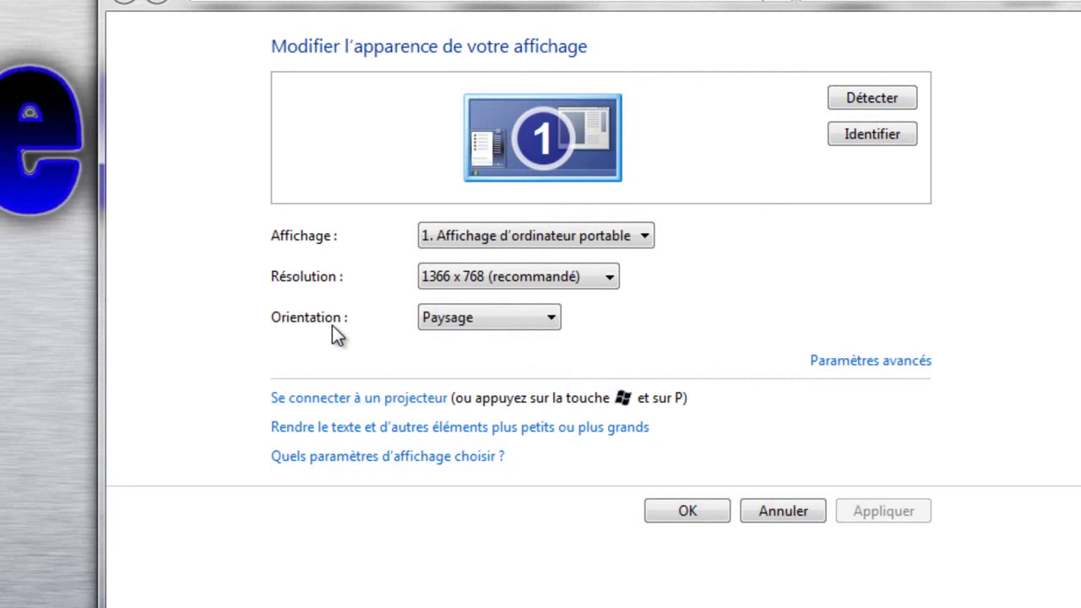
click(456, 279)
click(455, 279)
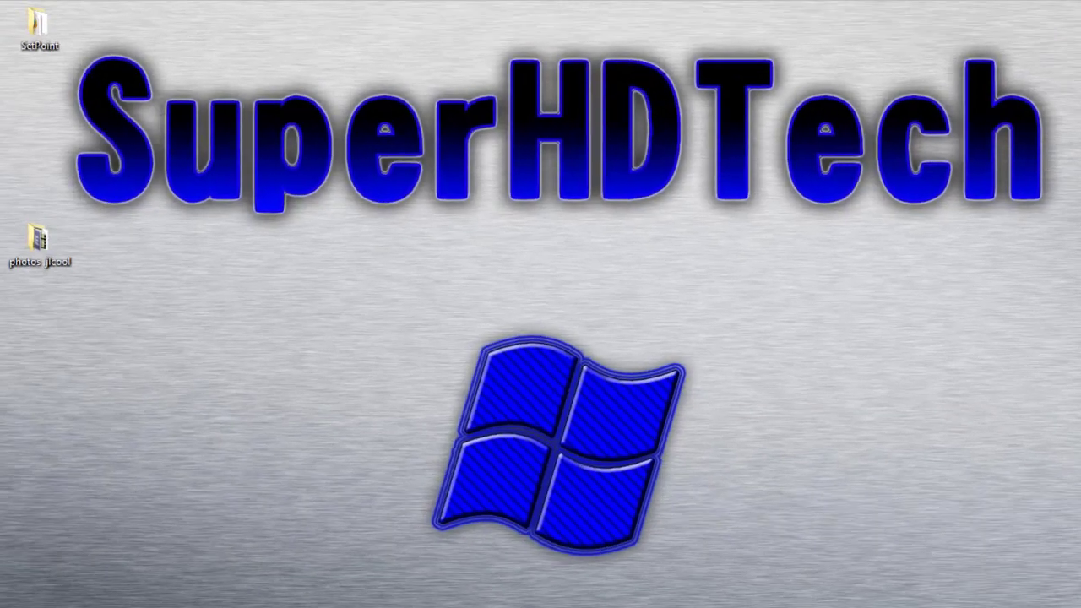
Return to Photoshop and create a new 1366 x 768 pixel RGB document at 72 pixels/inch with a transparent background.
click(405, 593)
click(173, 68)
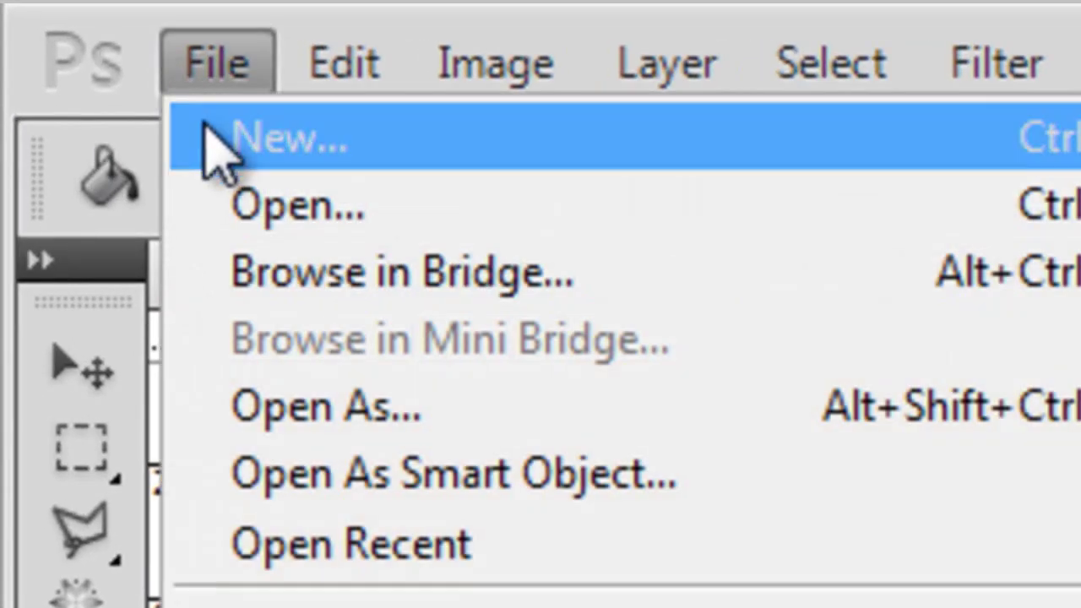
click(212, 142)
key(Tab)
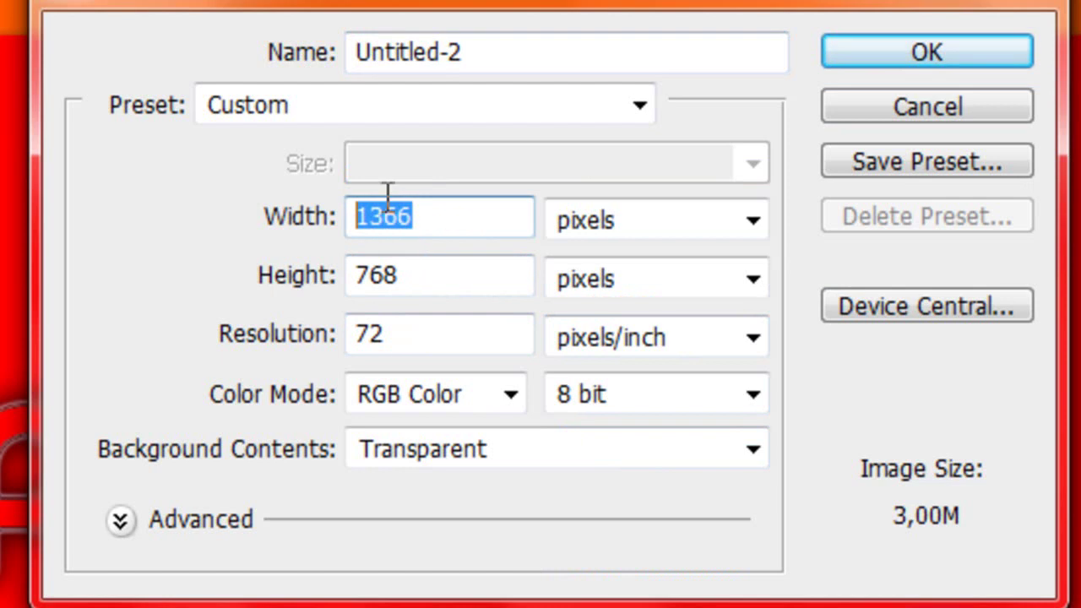
key(Tab)
double_click(411, 212)
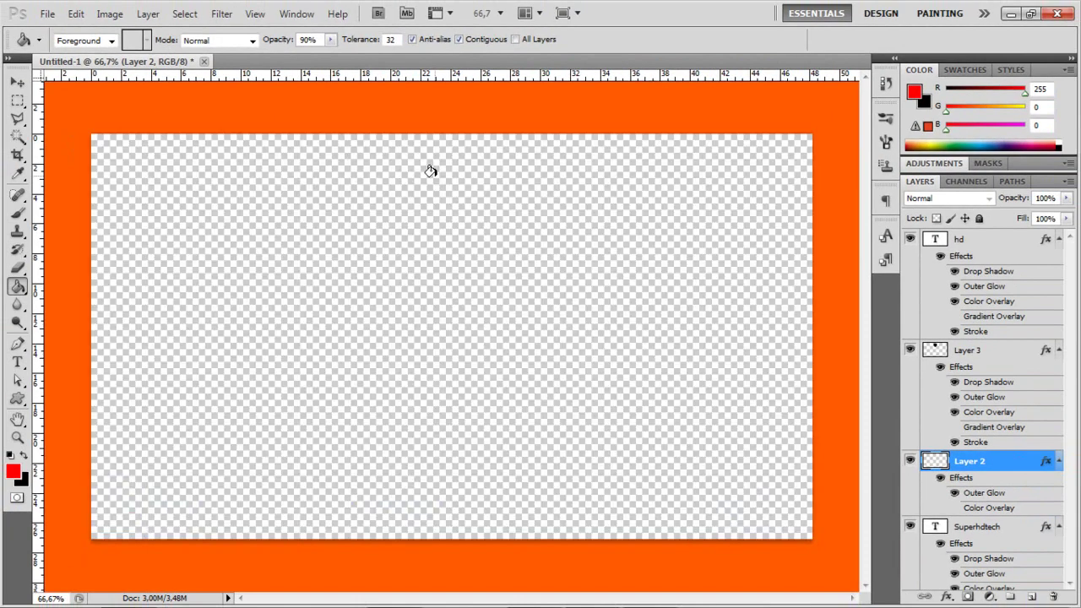
Fill the empty canvas with red ff0000 using the Paint Bucket.
key(g)
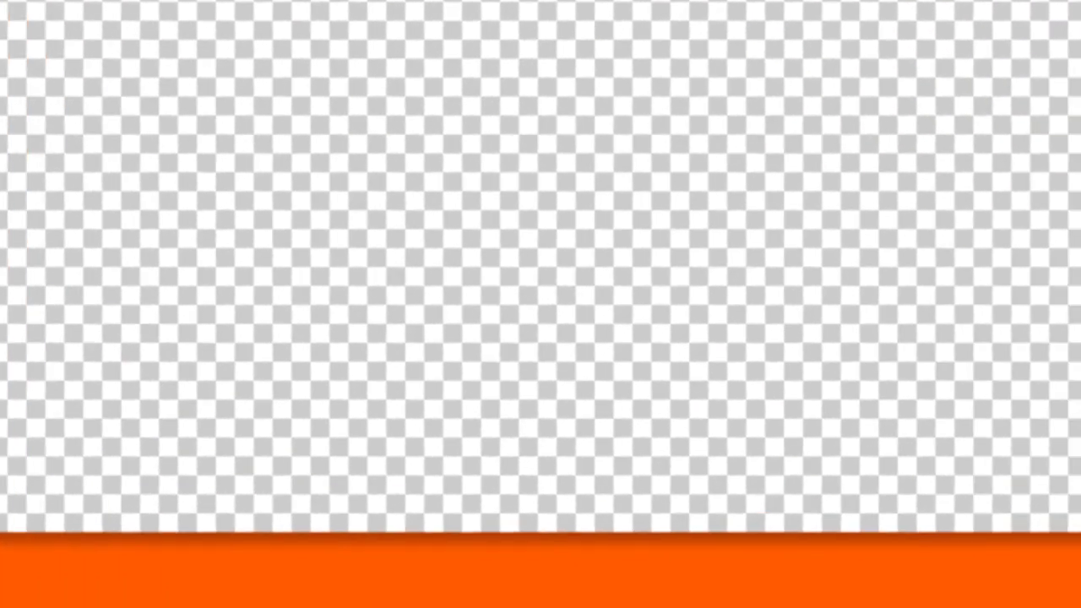
click(67, 270)
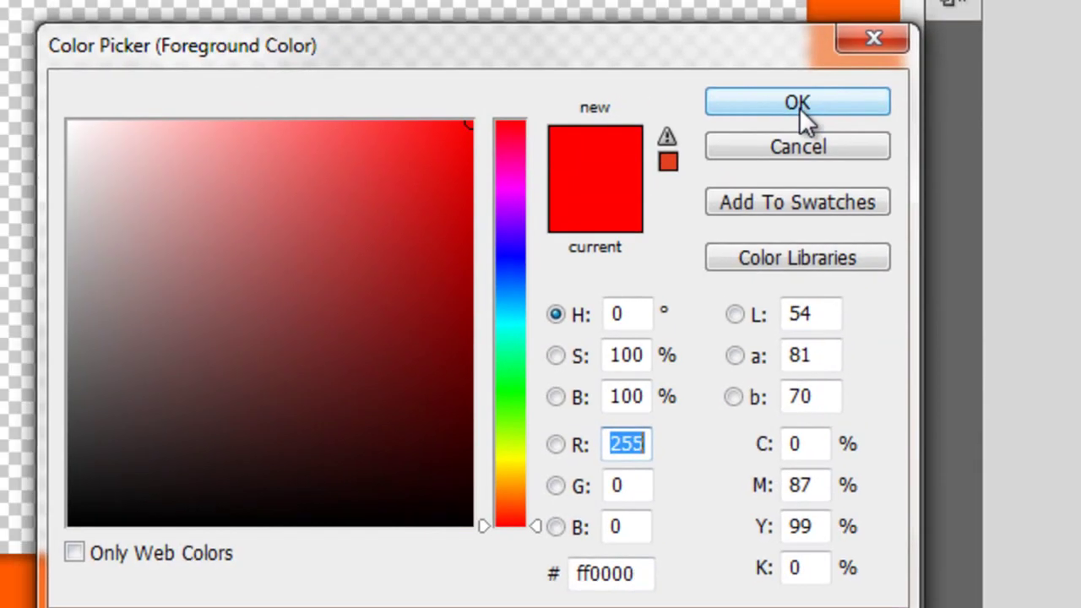
click(796, 82)
click(428, 337)
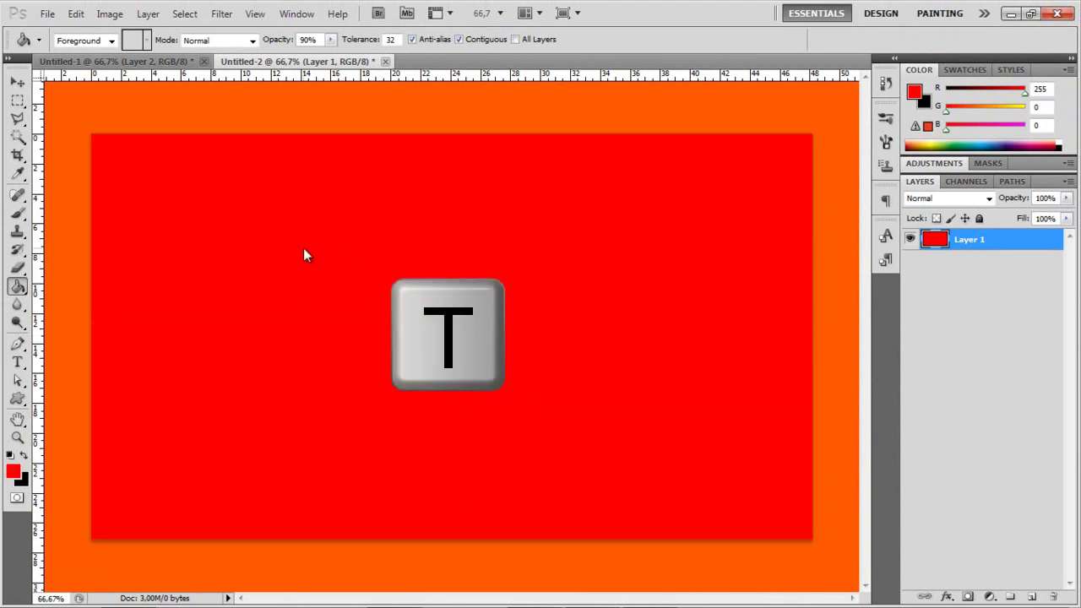
Add the text "SUPERHDTECH" on the red canvas in the default black foreground color.
key(t)
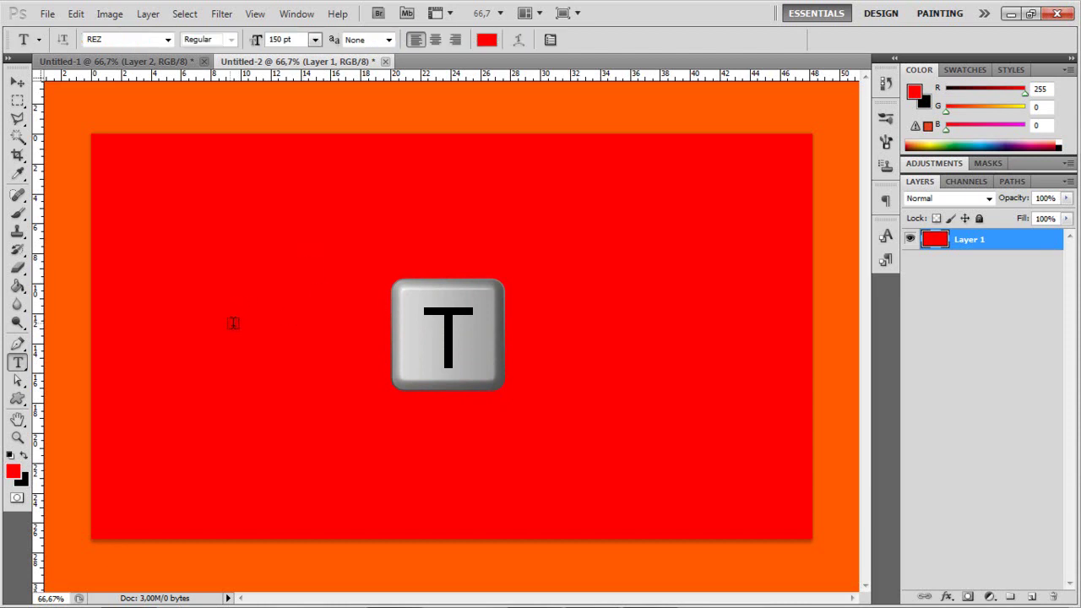
click(250, 320)
text(a)
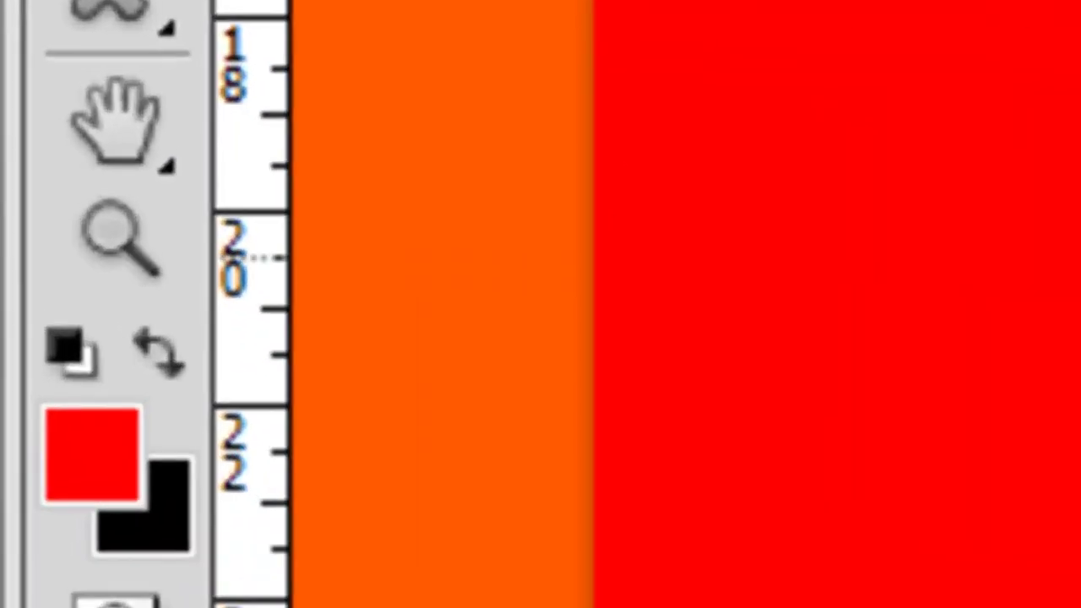
click(68, 363)
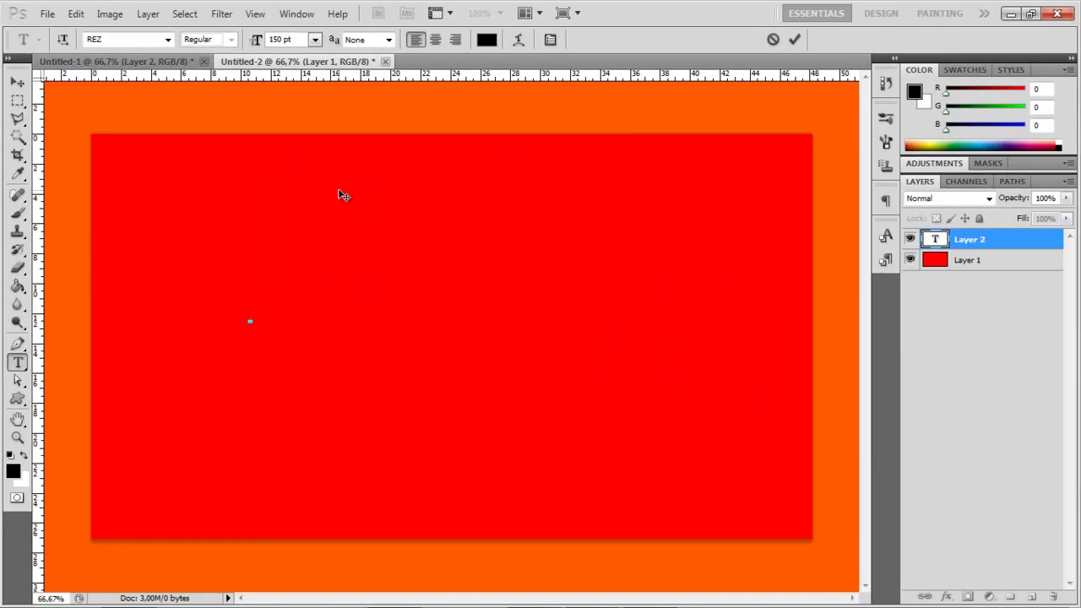
key(BackSpace)
text(a)
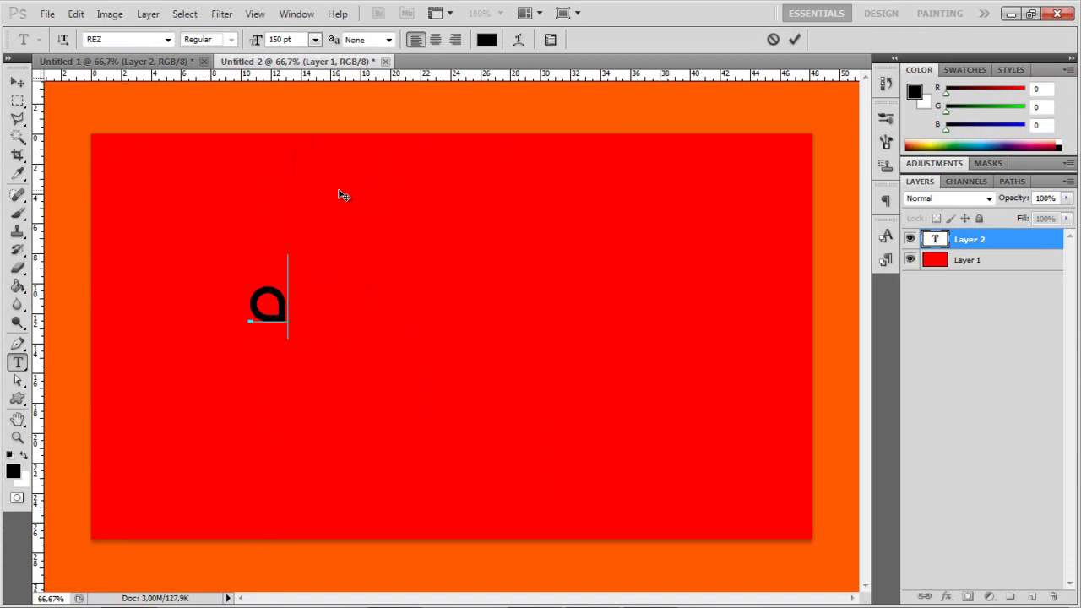
key(BackSpace)
text(S)
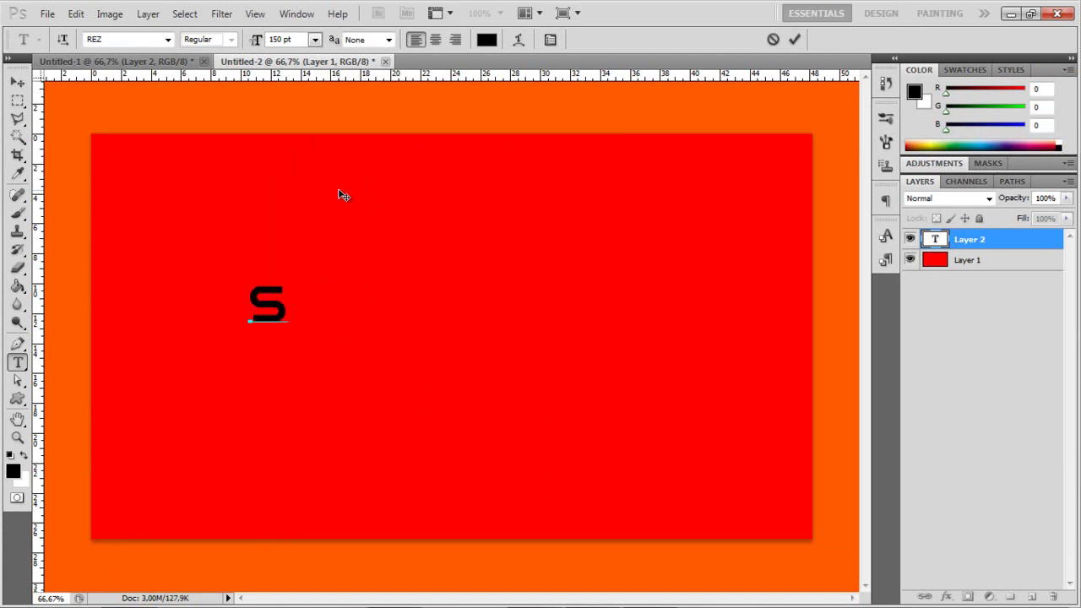
text(uperl)
text(dtech)
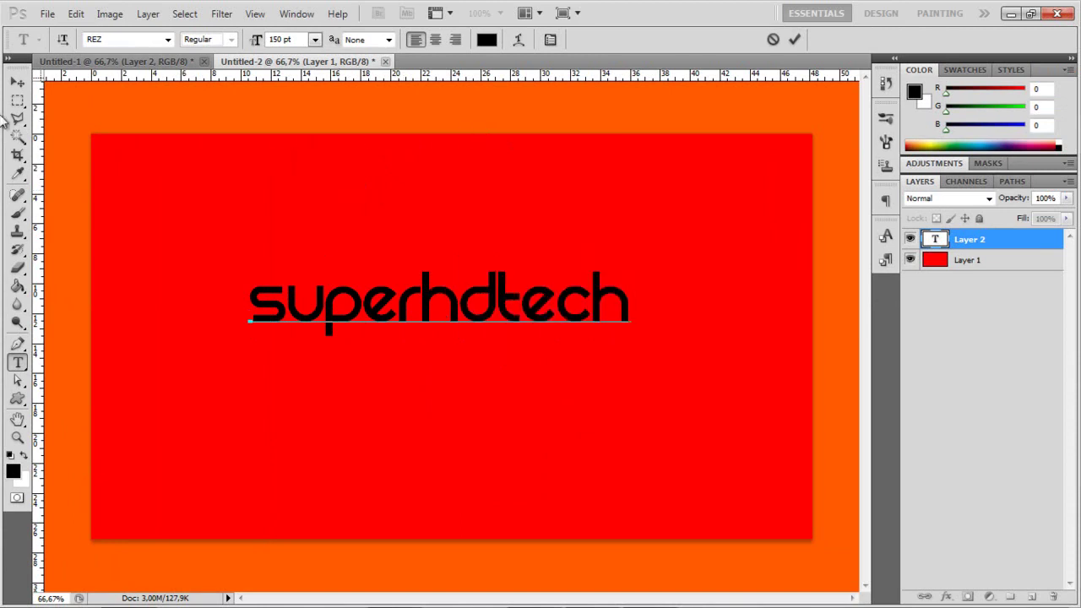
Set the font size of the whole text to 200 pt and commit the text edit.
key(ctrl+a)
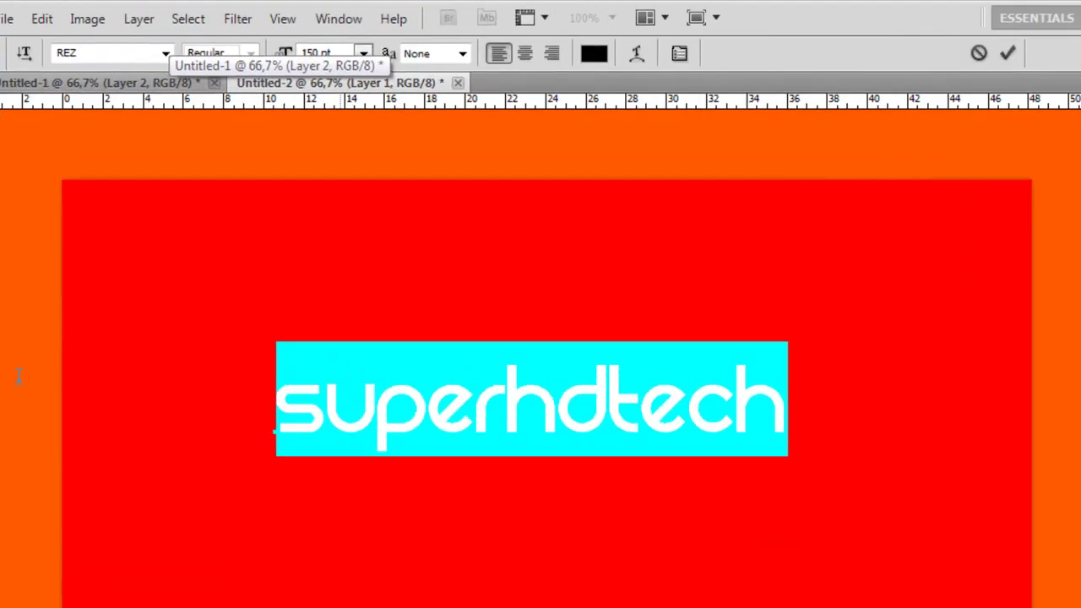
click(302, 38)
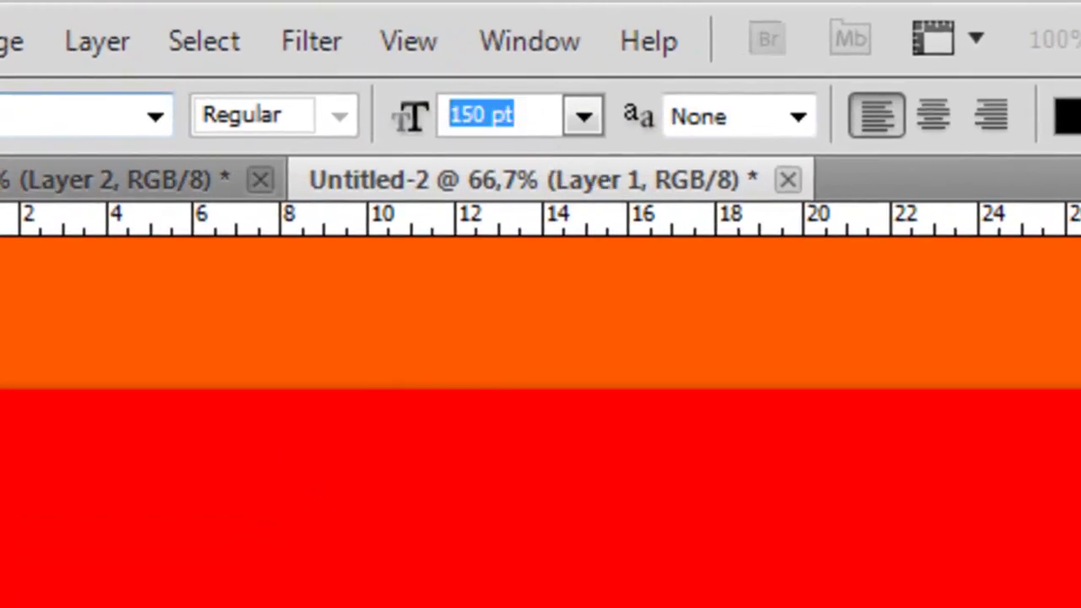
text(200)
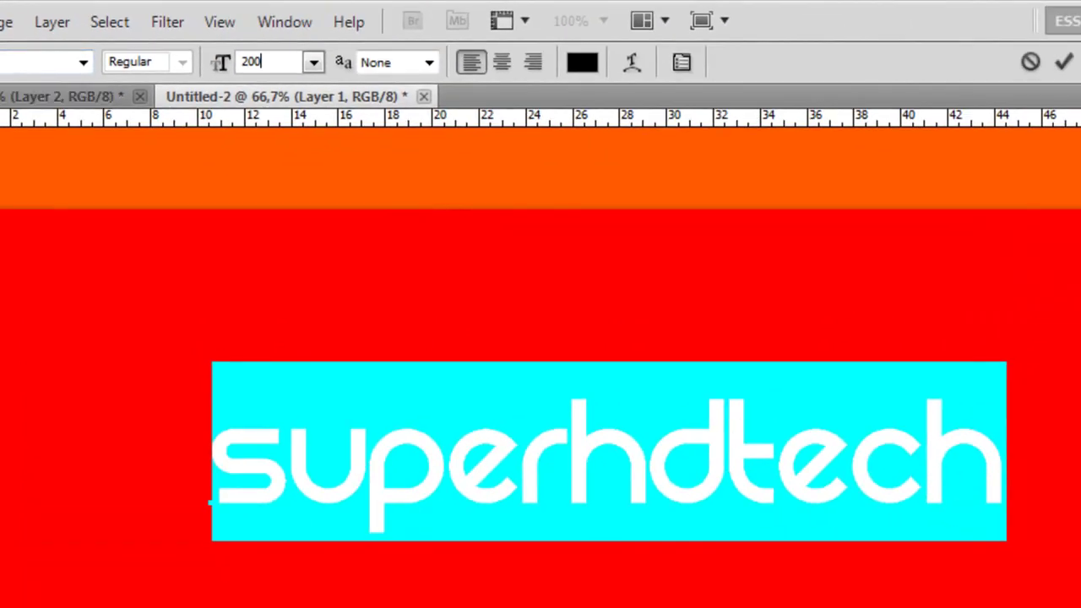
key(Return)
key(ctrl+Return)
Move the SUPERHDTECH text to roughly the center of the canvas.
key(v)
drag(450, 480, 382, 473)
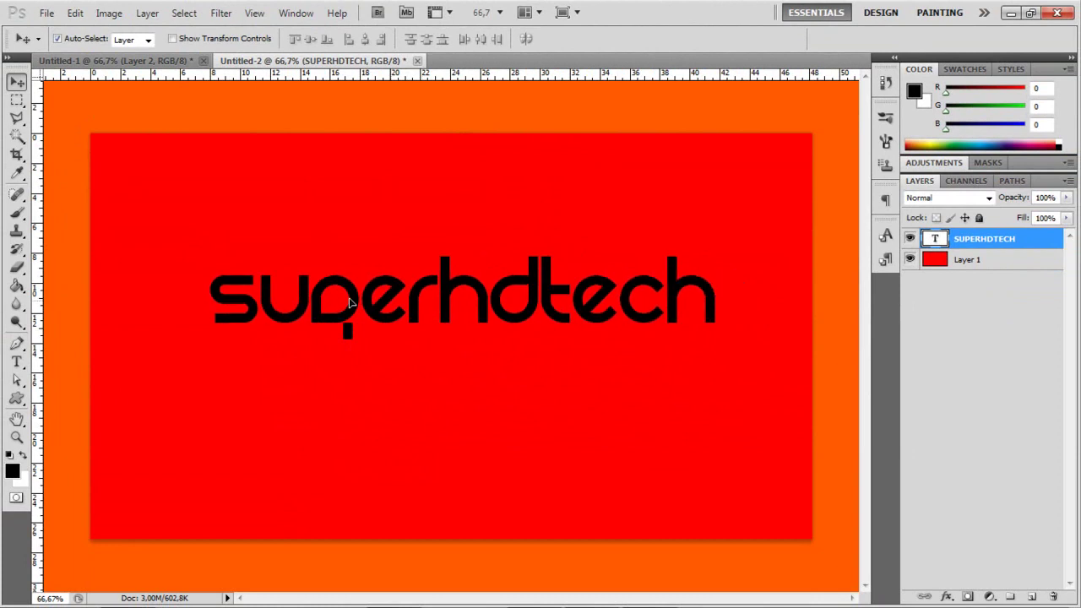
drag(349, 302, 375, 313)
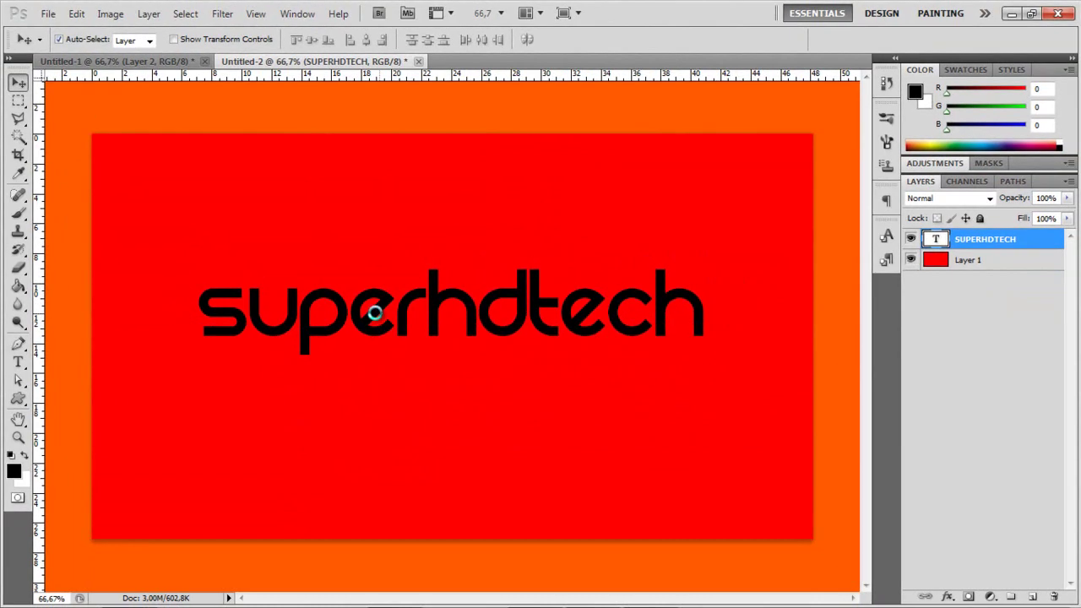
key(t)
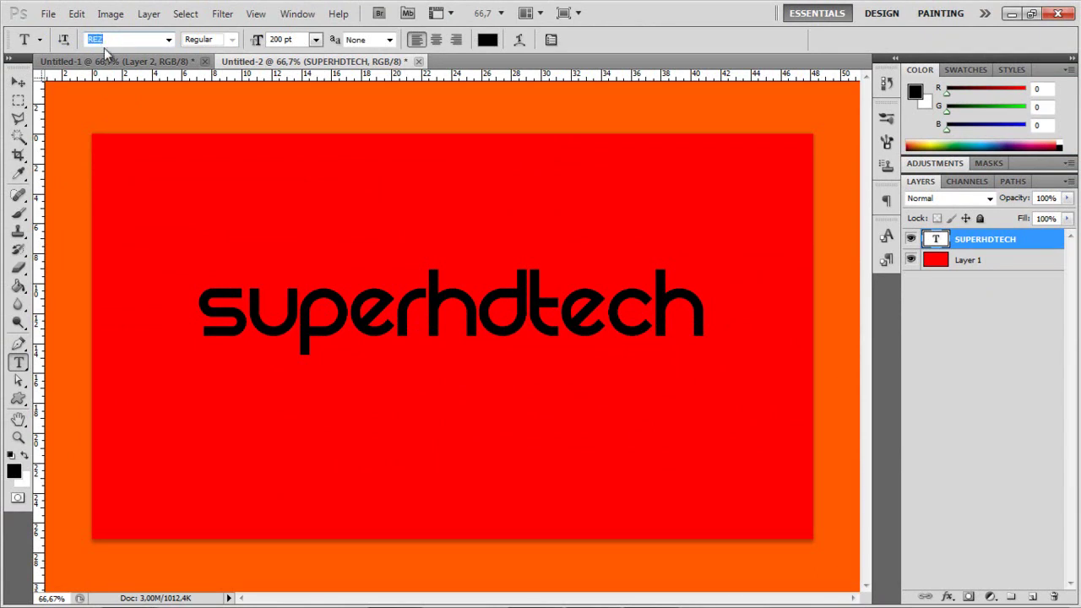
click(18, 82)
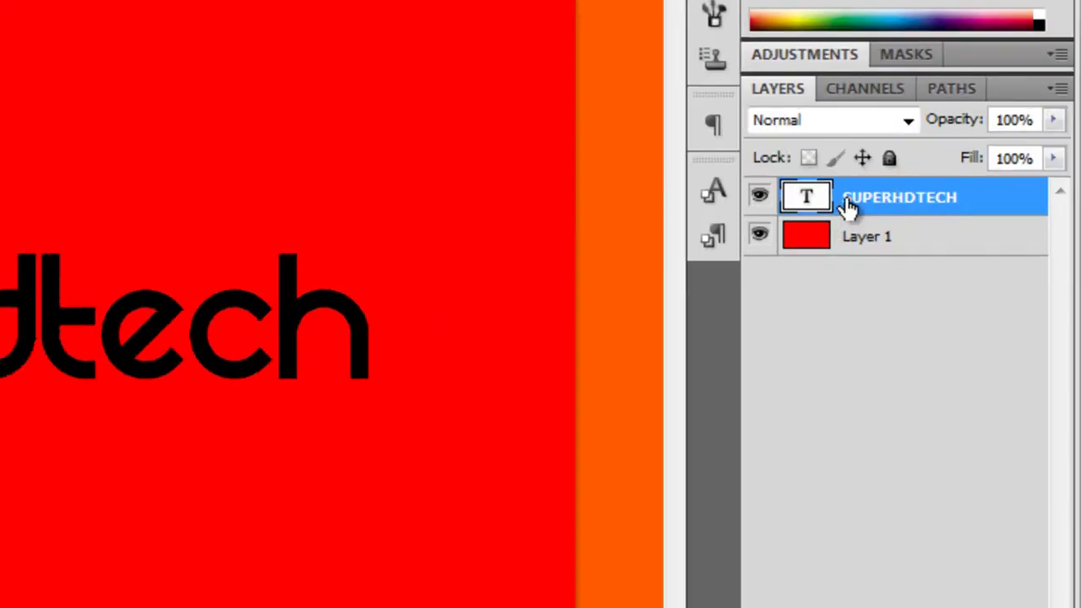
Enable the Drop Shadow, Outer Glow, Color Overlay and Stroke layer styles on the SUPERHDTECH text layer.
right_click(875, 201)
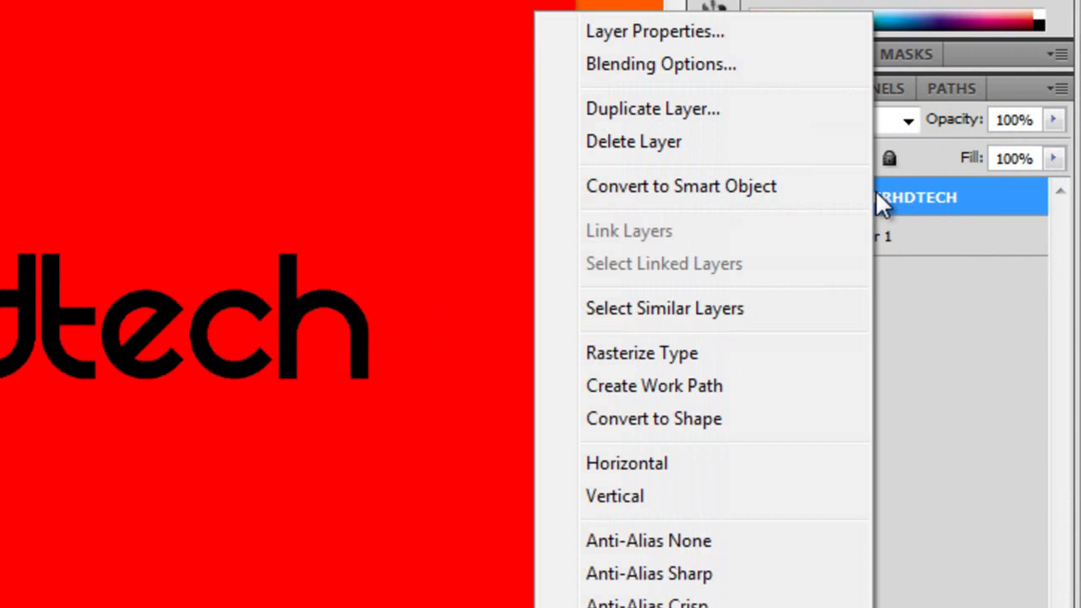
click(739, 77)
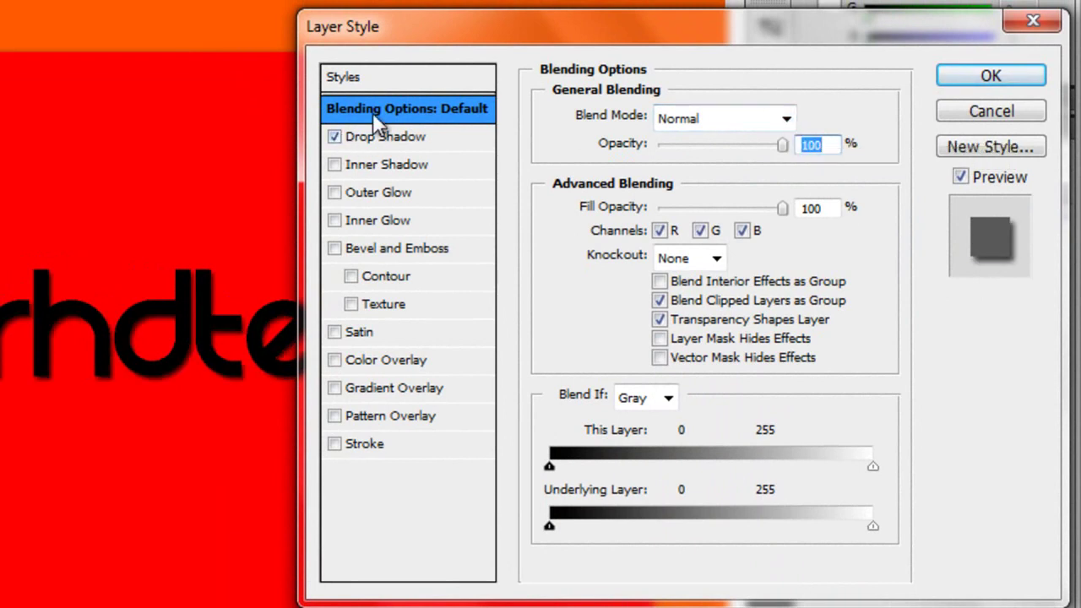
click(346, 191)
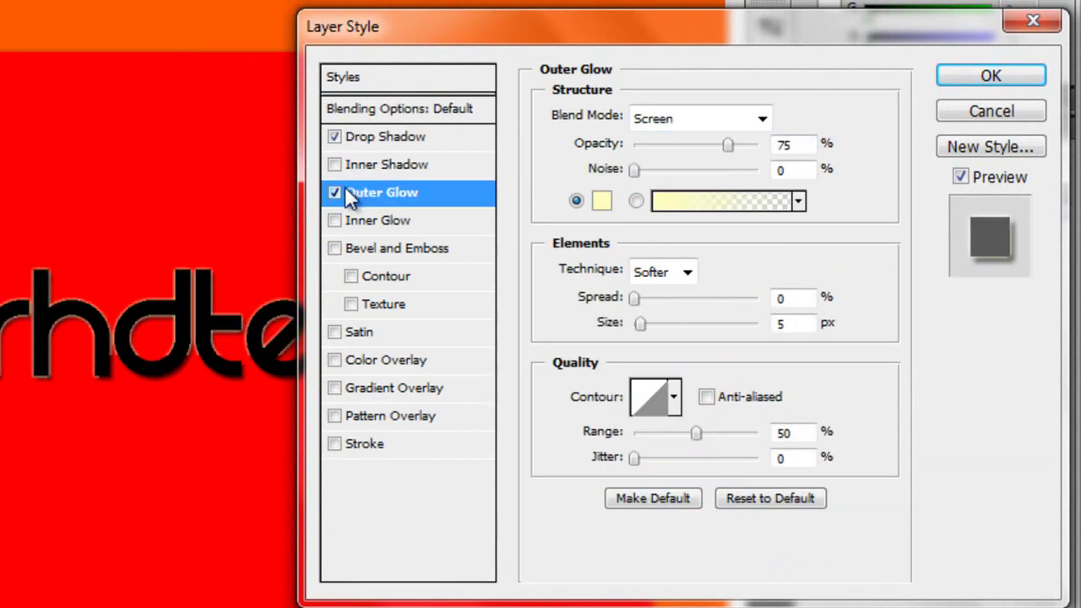
click(347, 360)
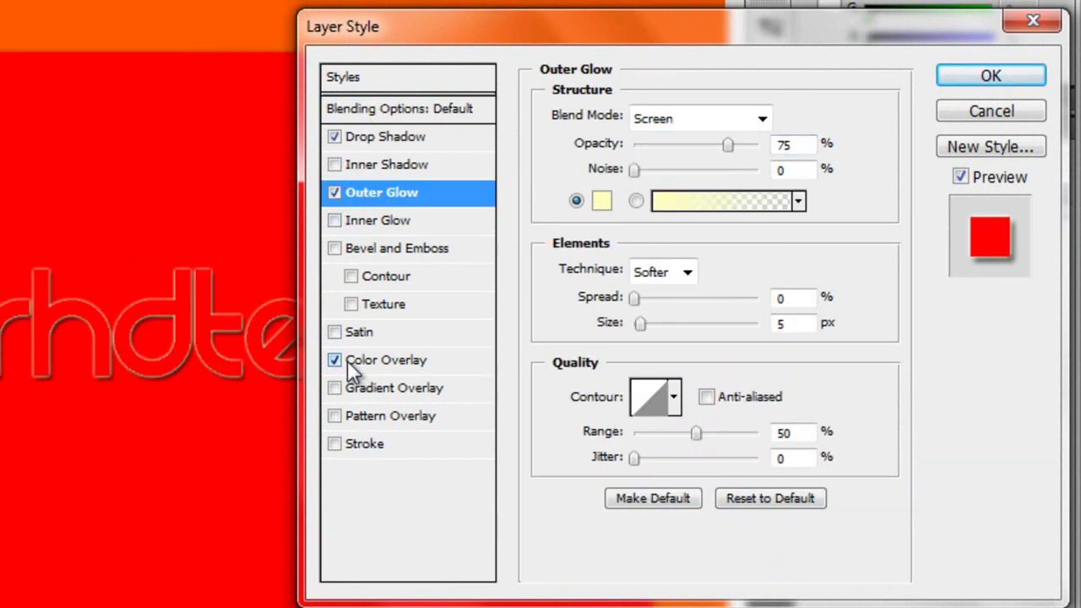
click(359, 447)
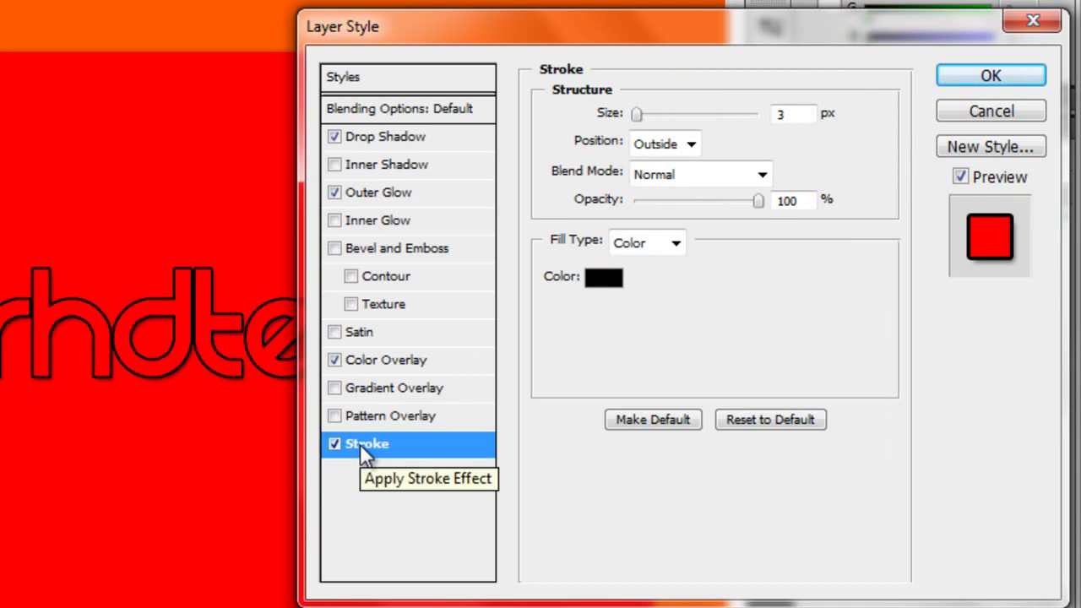
Set the text's drop shadow distance to 0 px and its spread to 30%.
click(390, 138)
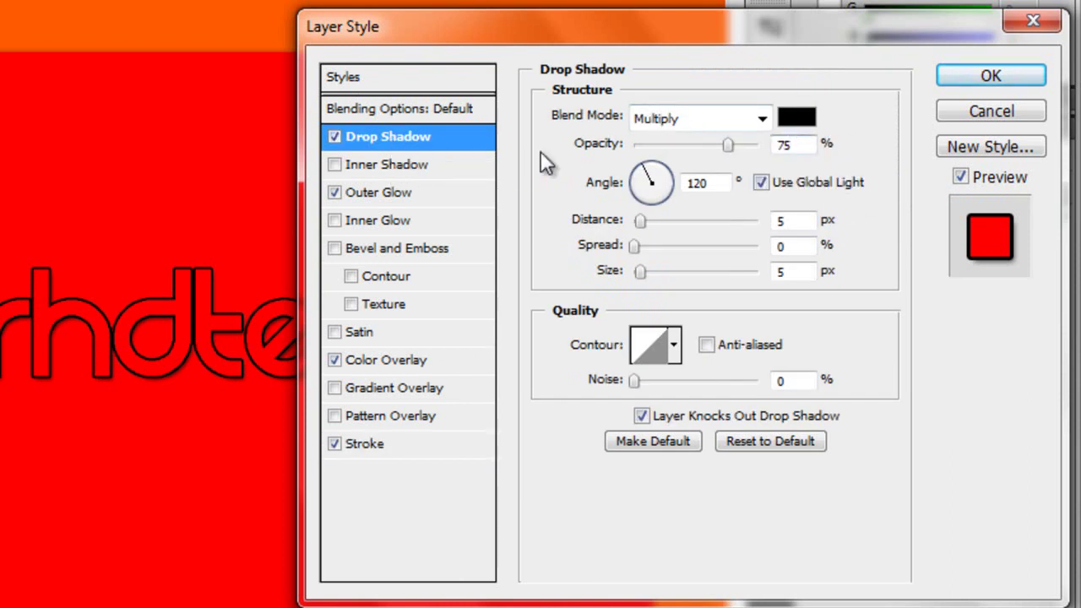
drag(642, 223, 512, 227)
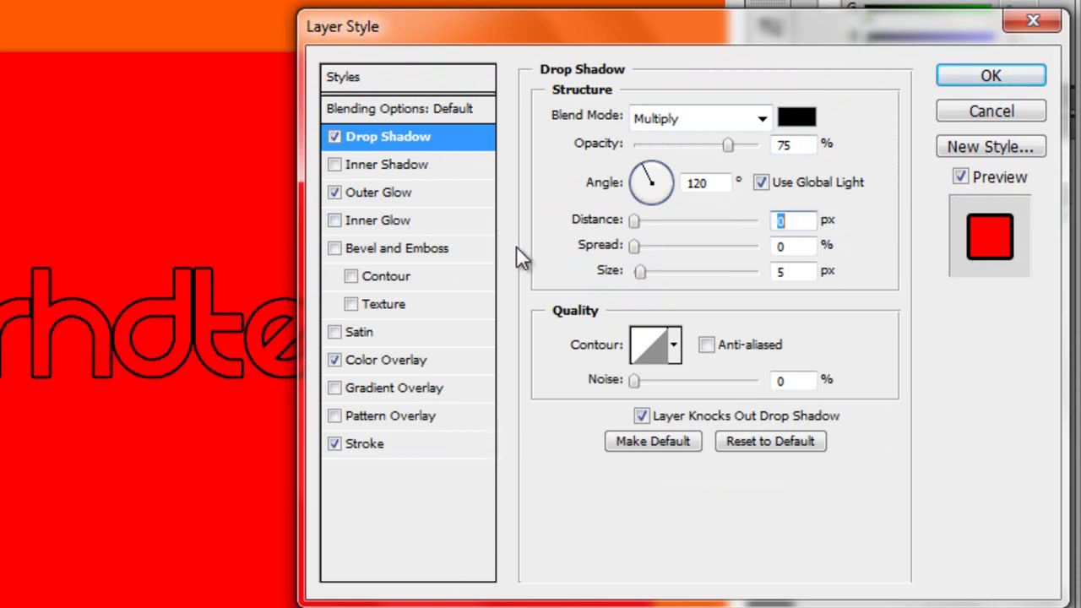
click(779, 244)
text(30)
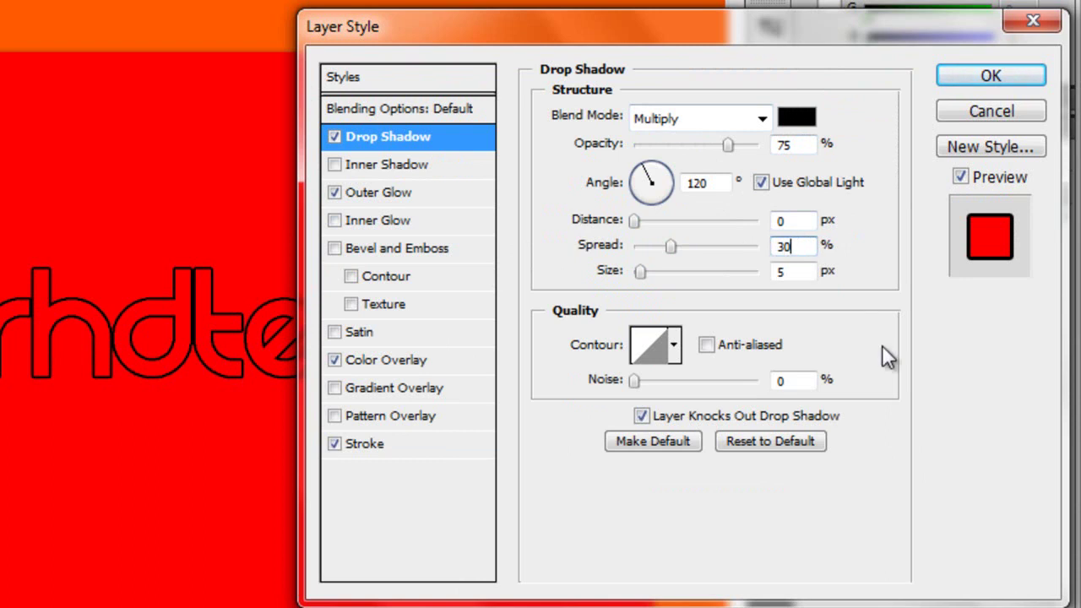
Set the size of the text's drop shadow to 32 px.
click(784, 271)
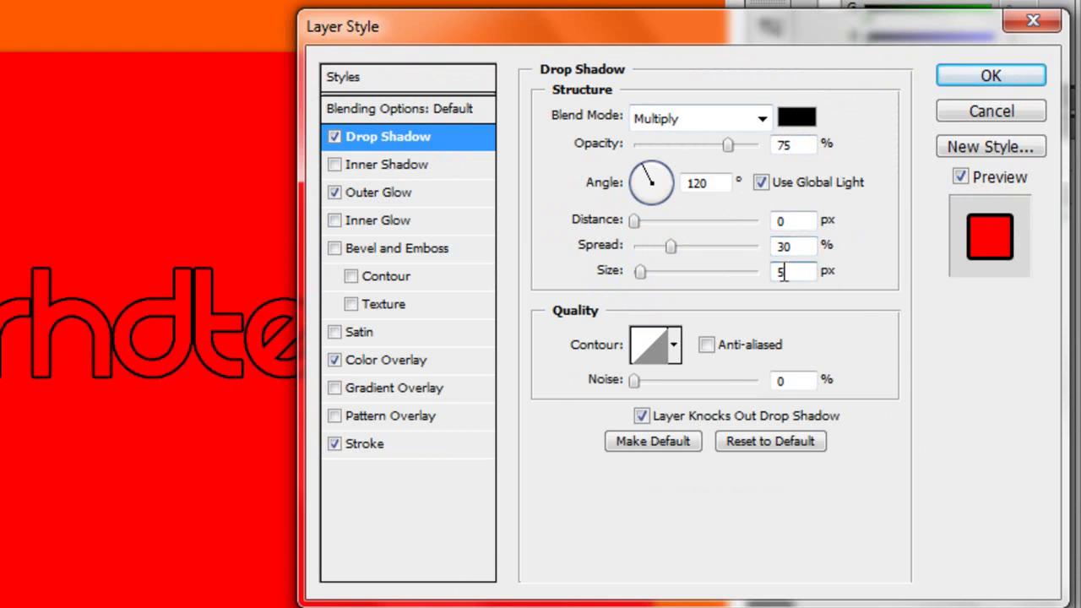
key(BackSpace)
text(3)
text(0)
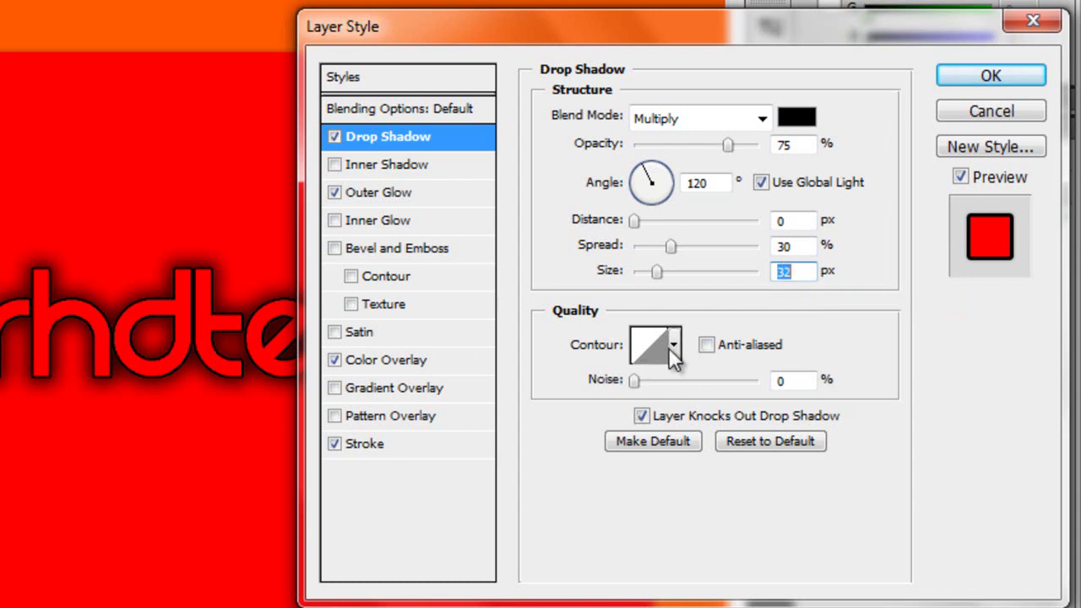
Change the text's outer glow color to a medium gray with hue 60°, saturation 3% and brightness 55%.
click(382, 196)
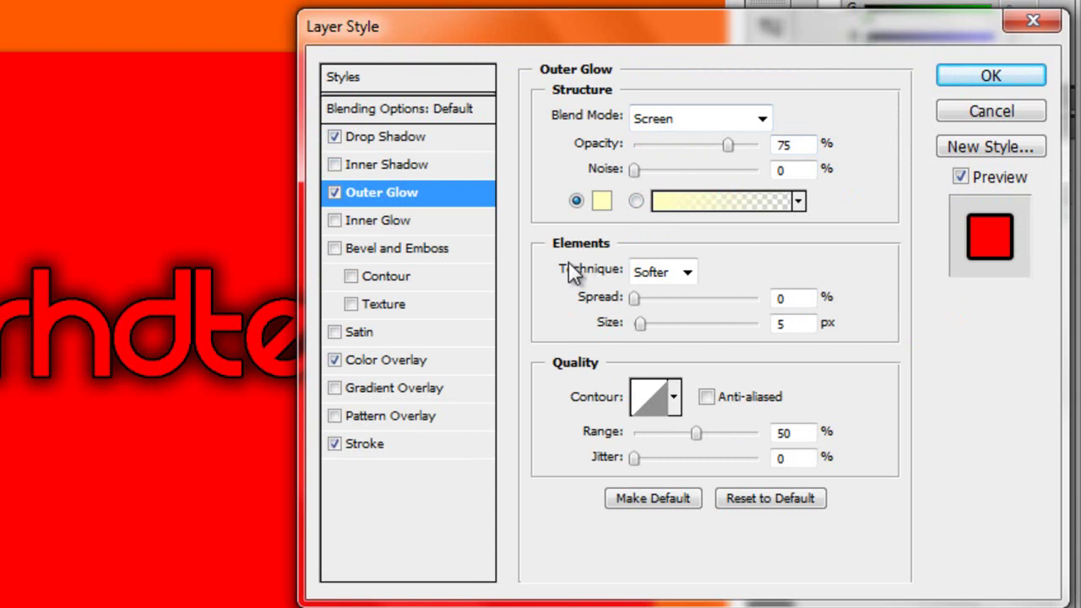
click(601, 200)
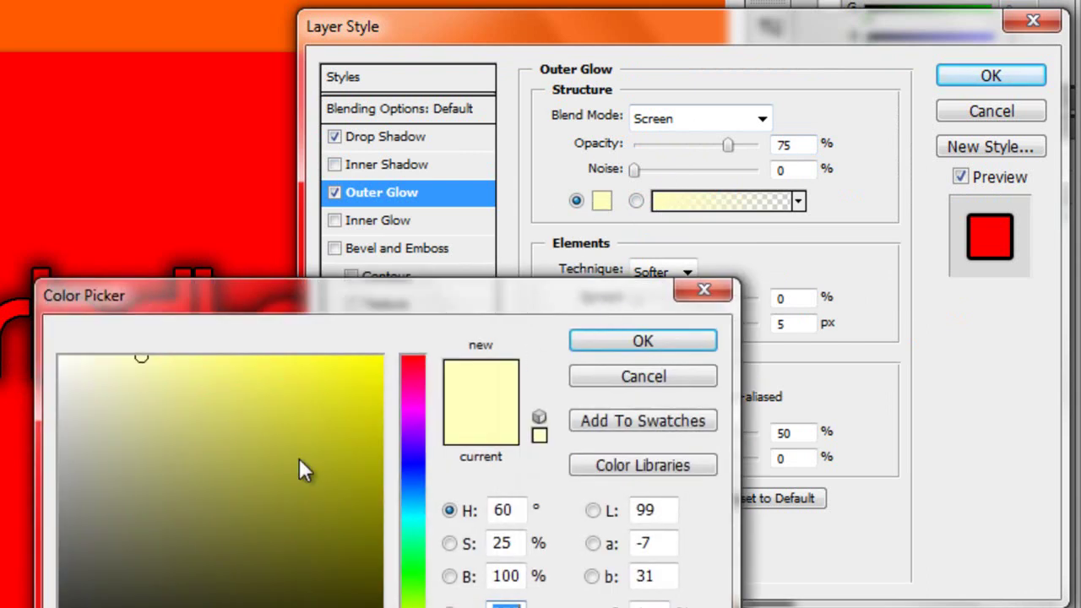
click(69, 501)
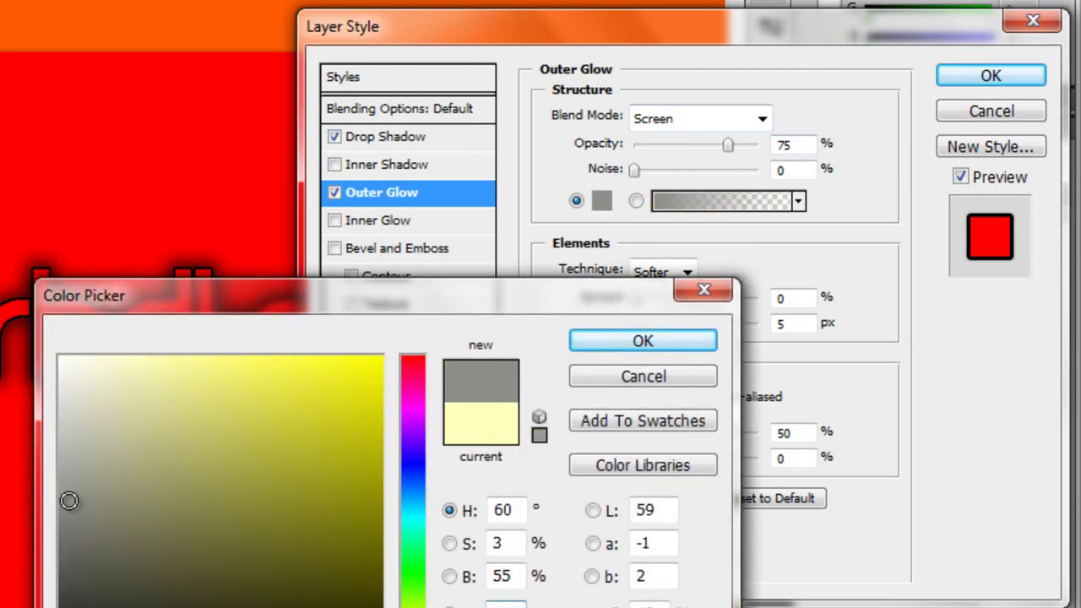
click(656, 338)
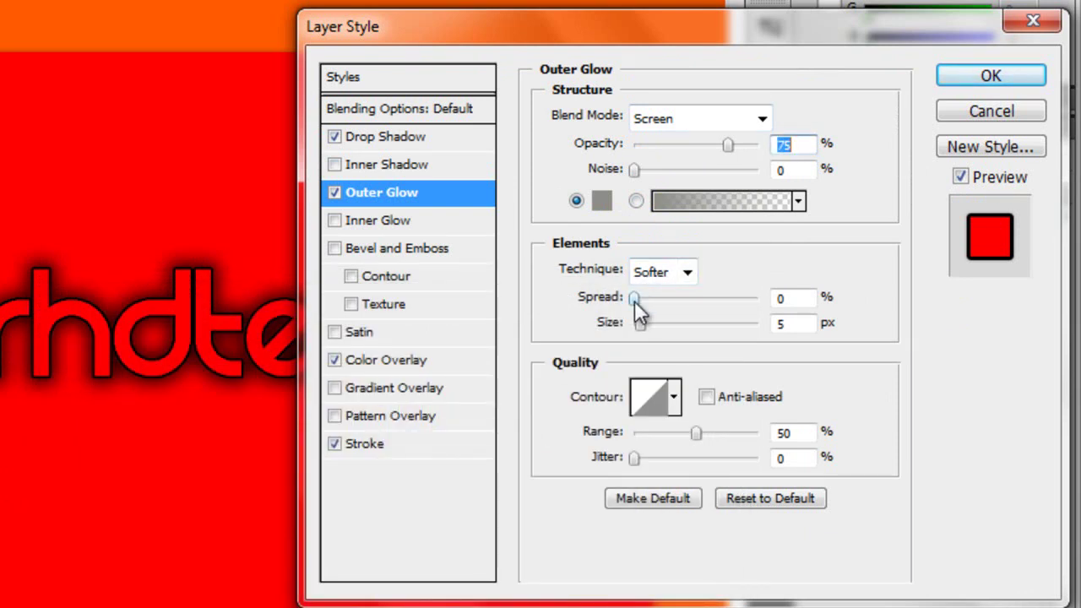
Set the outer glow's spread to 10% and its size to 9 px.
double_click(790, 298)
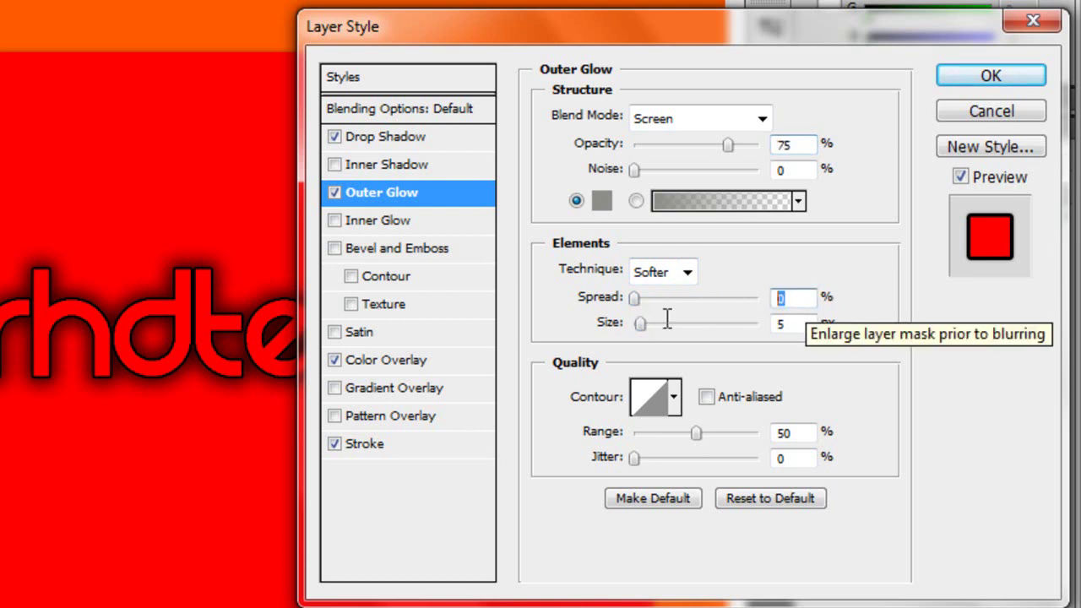
text(10)
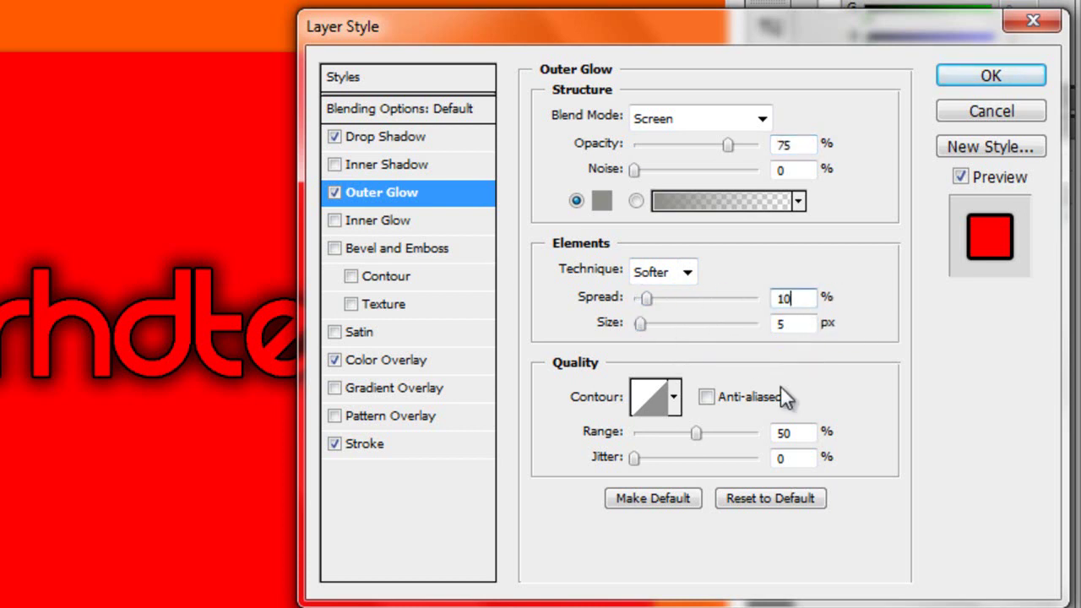
click(794, 324)
key(BackSpace)
text(9)
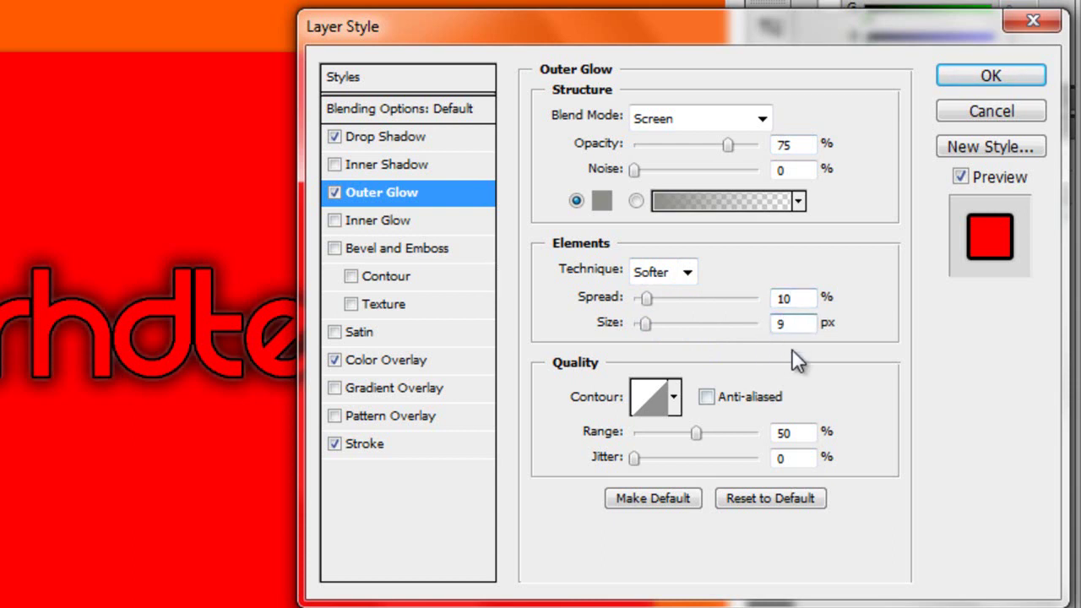
Choose the double-peaked ring preset as the outer glow's contour.
click(675, 395)
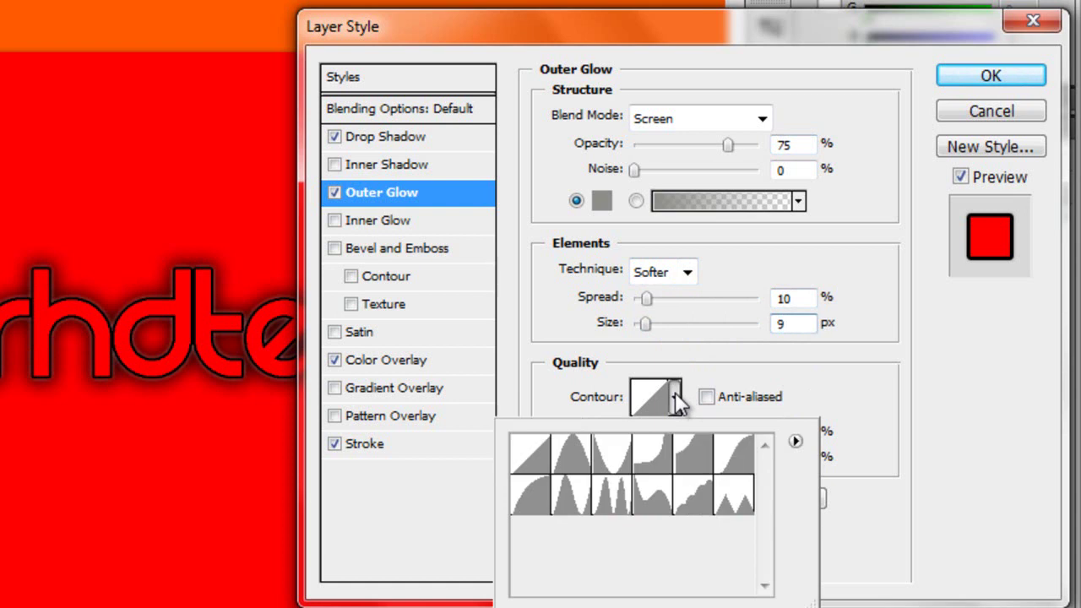
click(617, 500)
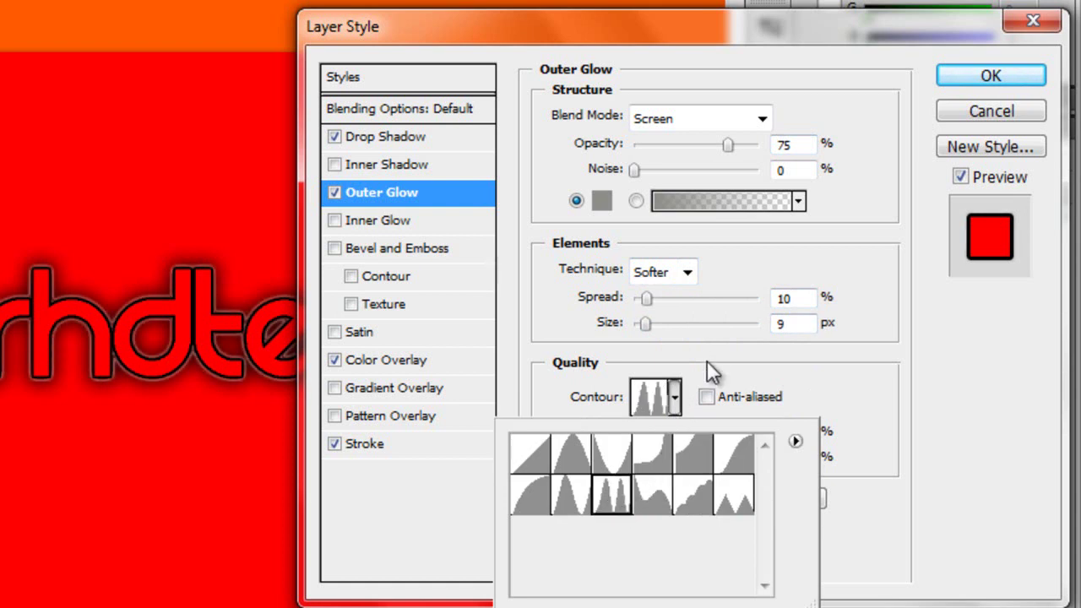
click(674, 397)
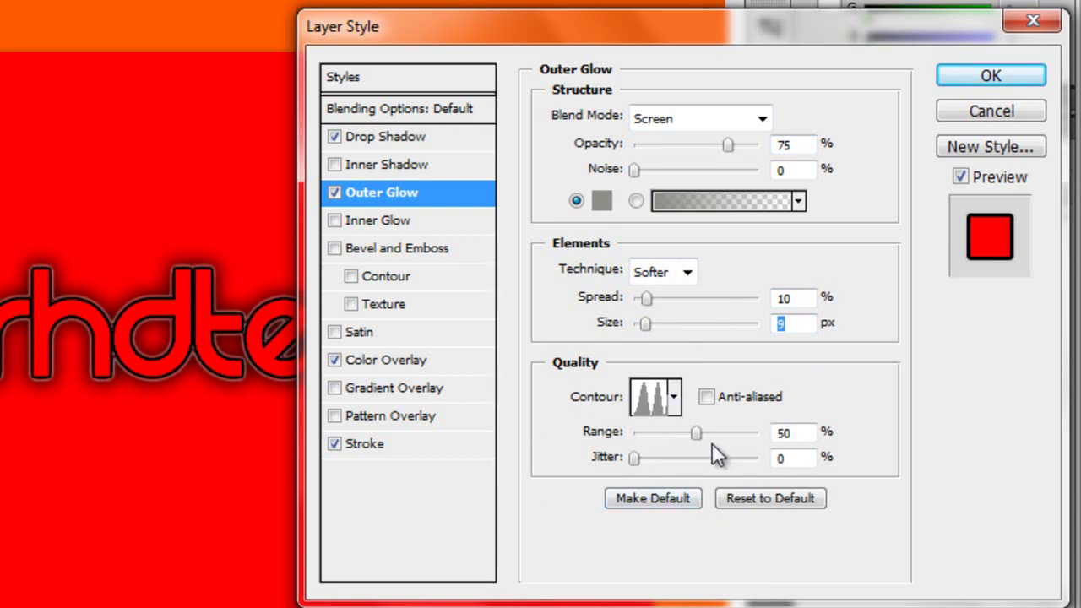
Change the text's stroke color to pure red with hue 0°, saturation 100% and brightness 100%.
click(379, 367)
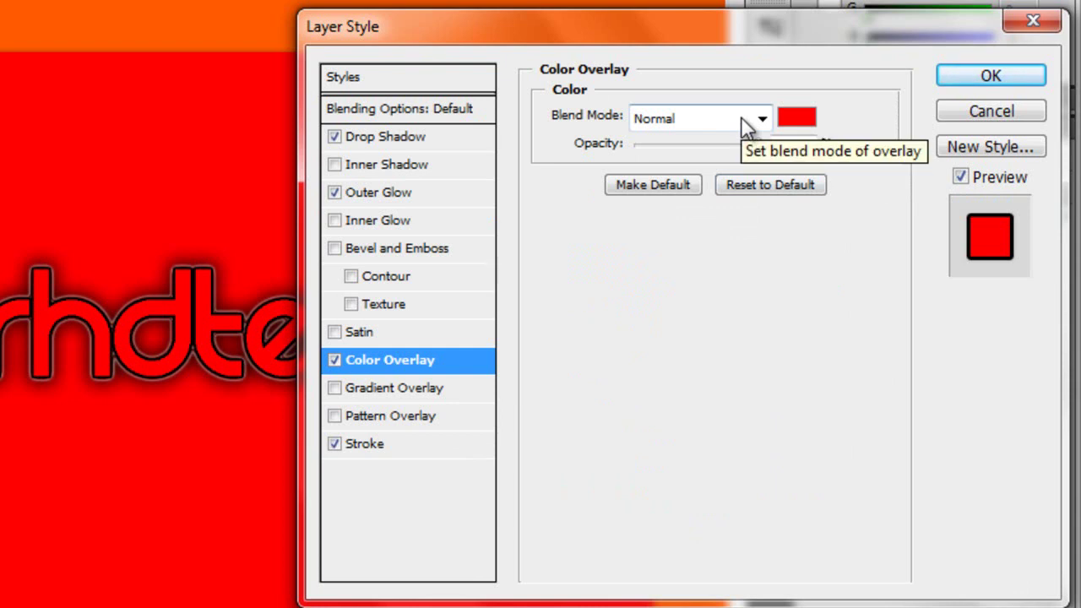
click(378, 445)
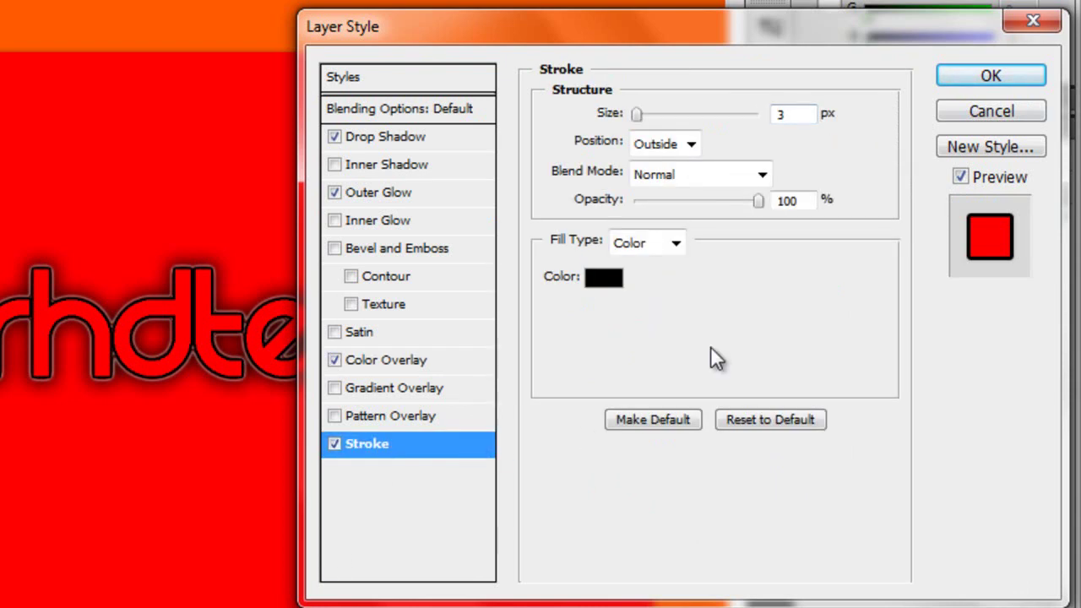
click(615, 276)
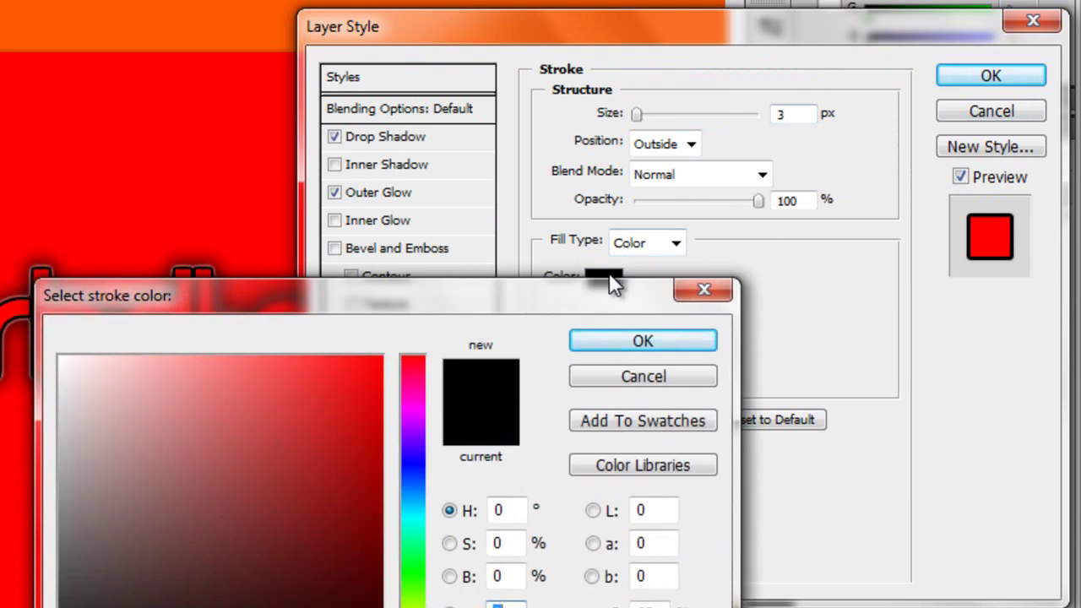
drag(362, 408, 383, 354)
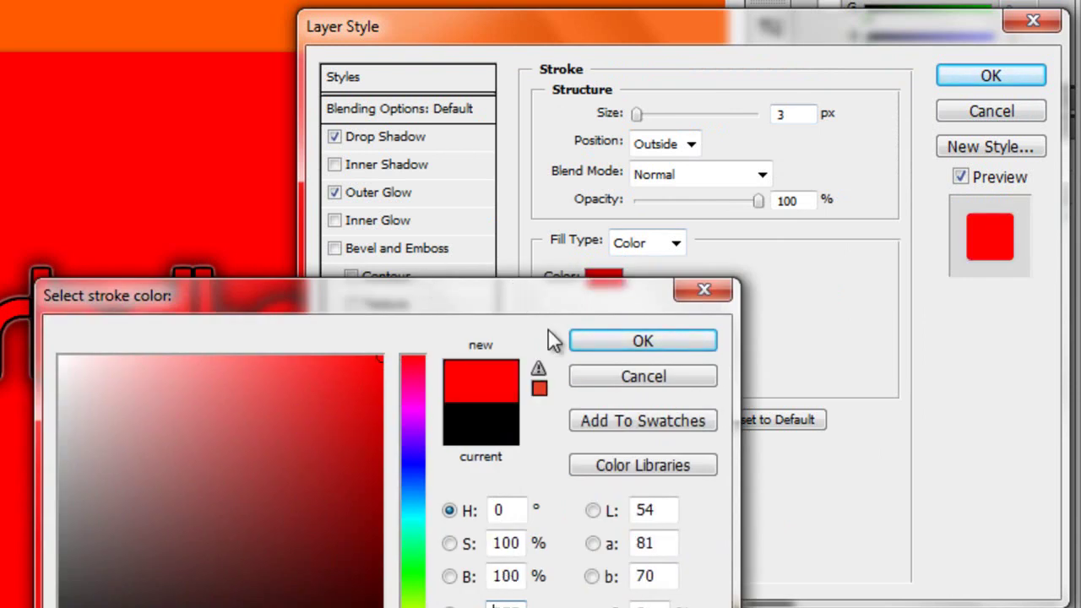
click(615, 339)
Set the size of the text's red stroke to 1 px.
text(1)
key(Up)
key(Up)
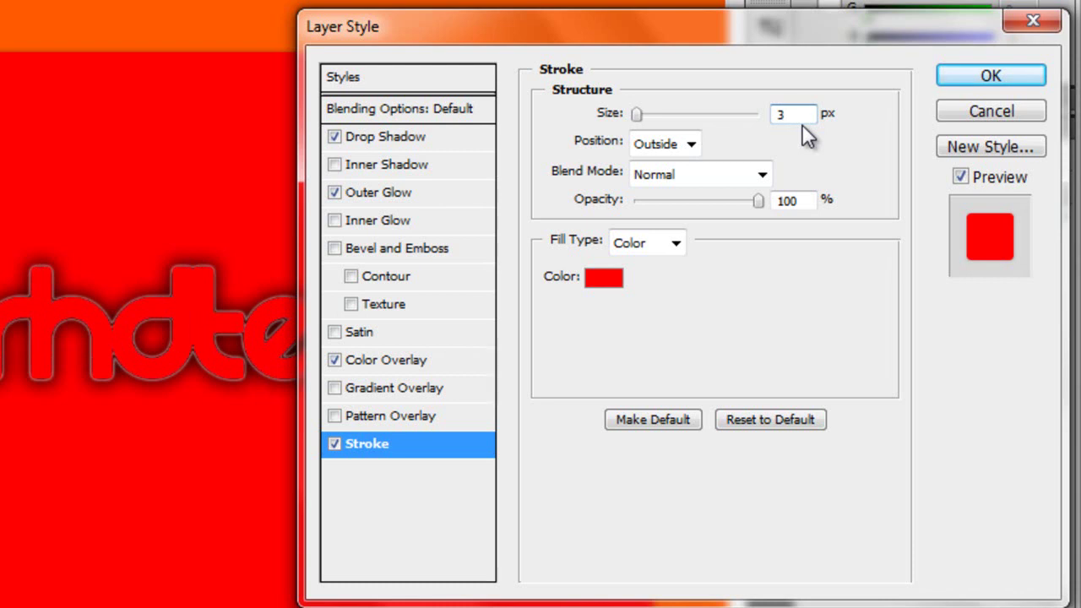
text(1)
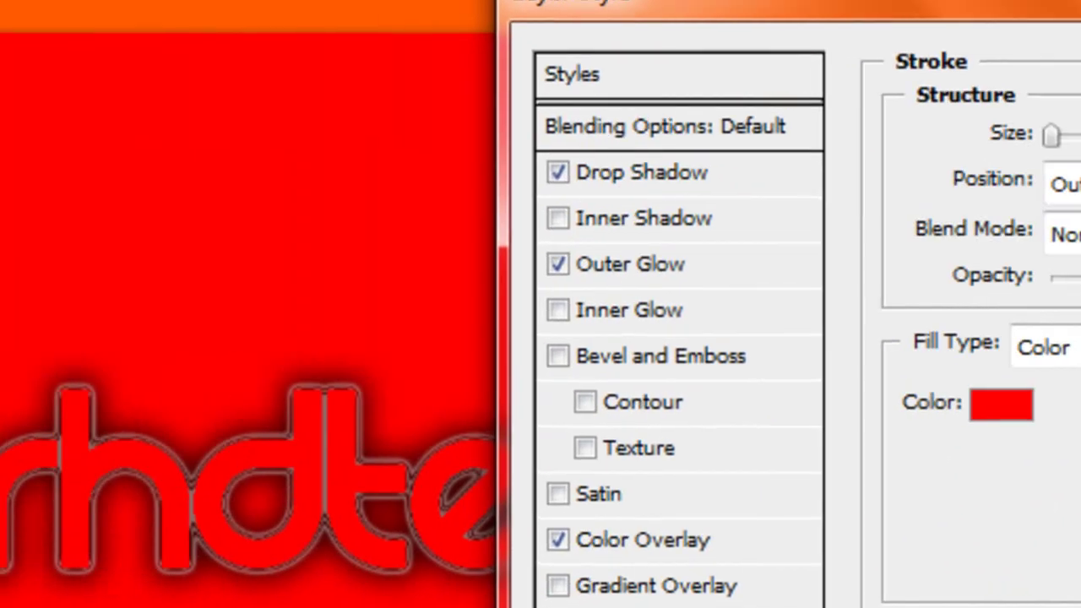
Save the current layer effects as a new style named LOL.
click(941, 201)
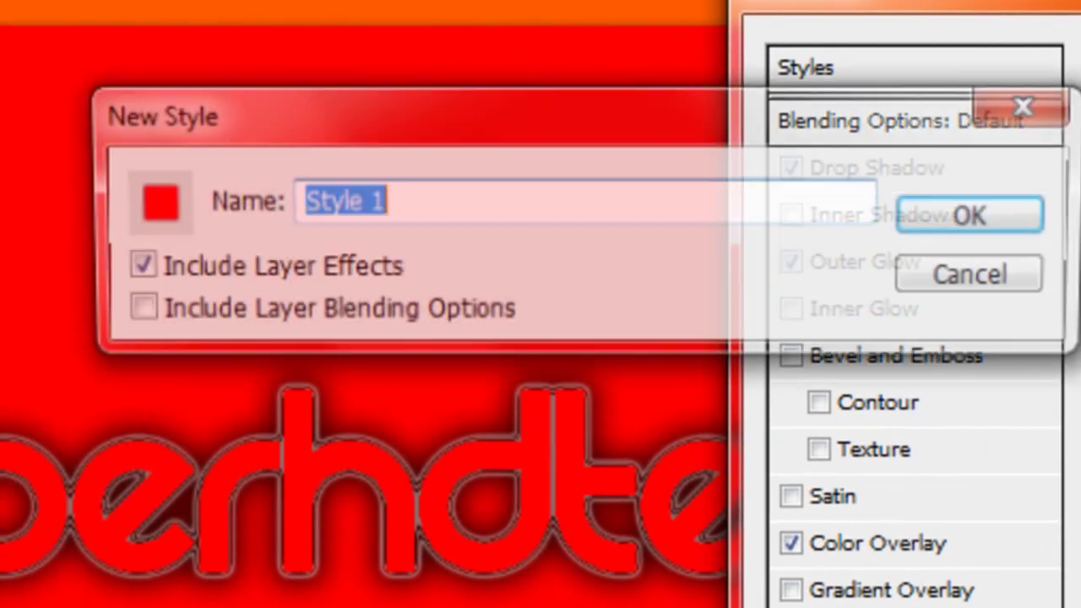
click(142, 309)
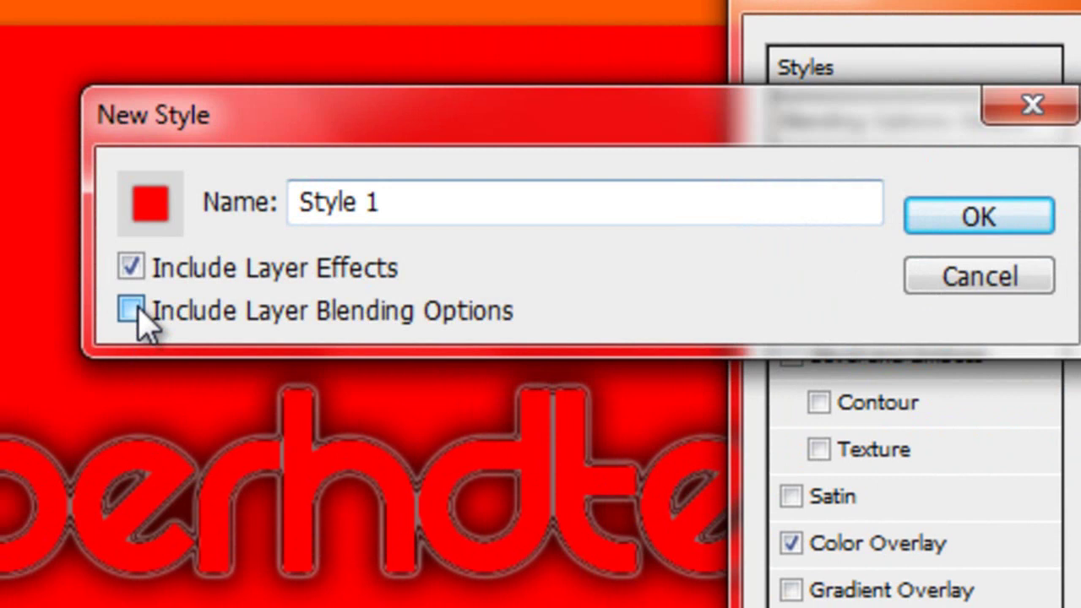
click(439, 215)
key(BackSpace)
text(LOL)
click(977, 221)
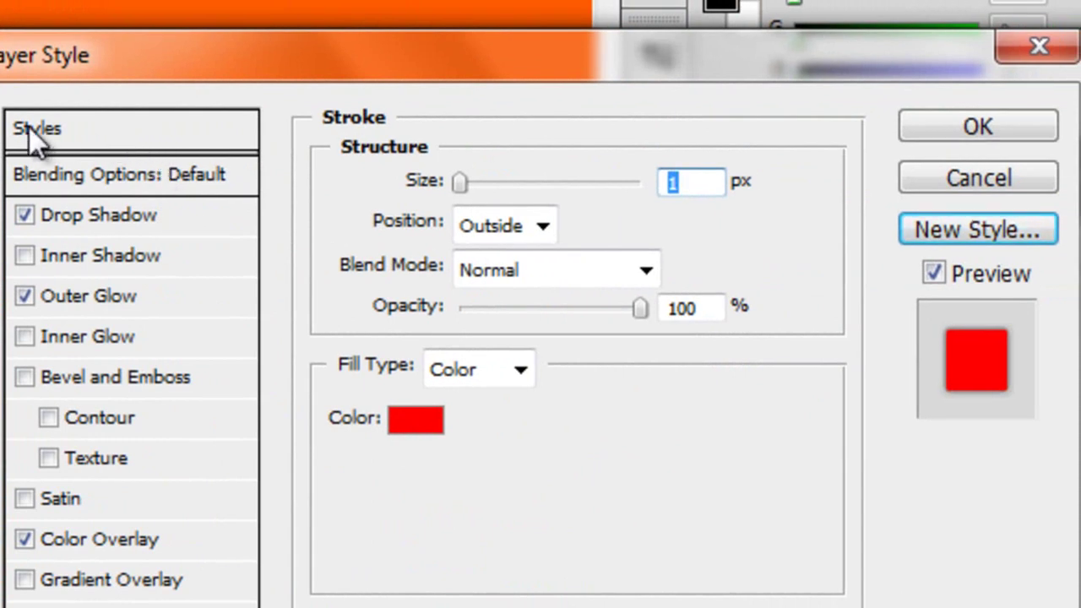
Try several saved blue-edged preset styles on the SUPERHDTECH text.
click(34, 128)
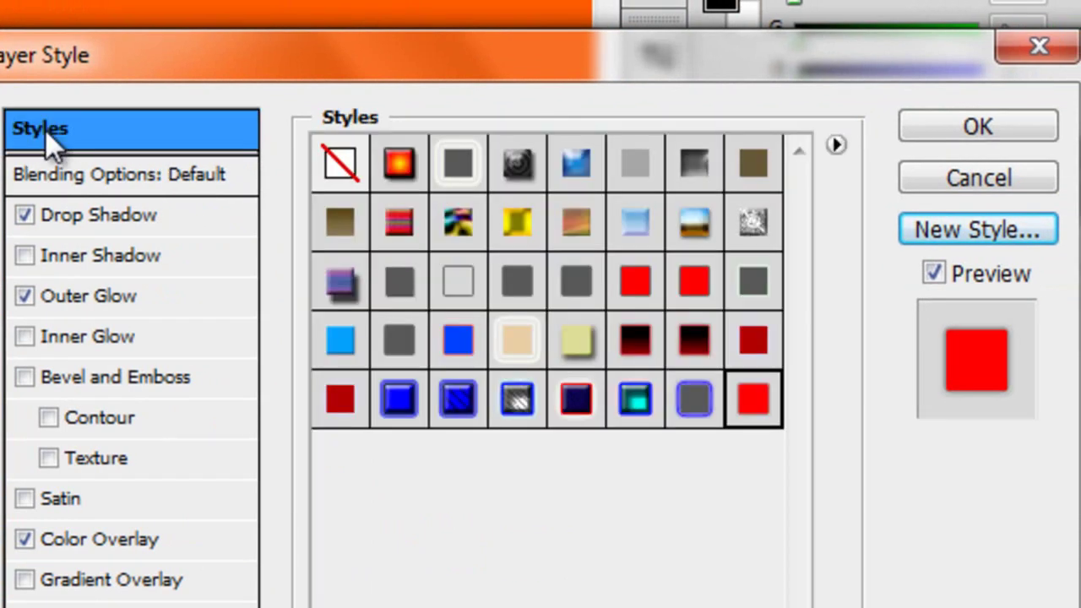
click(644, 403)
click(515, 405)
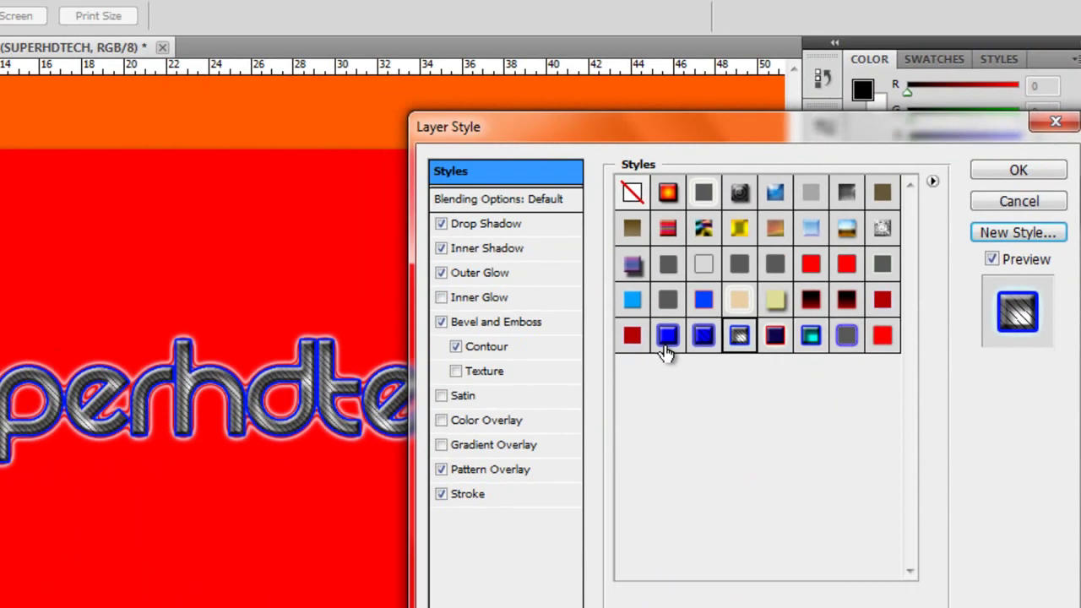
click(666, 342)
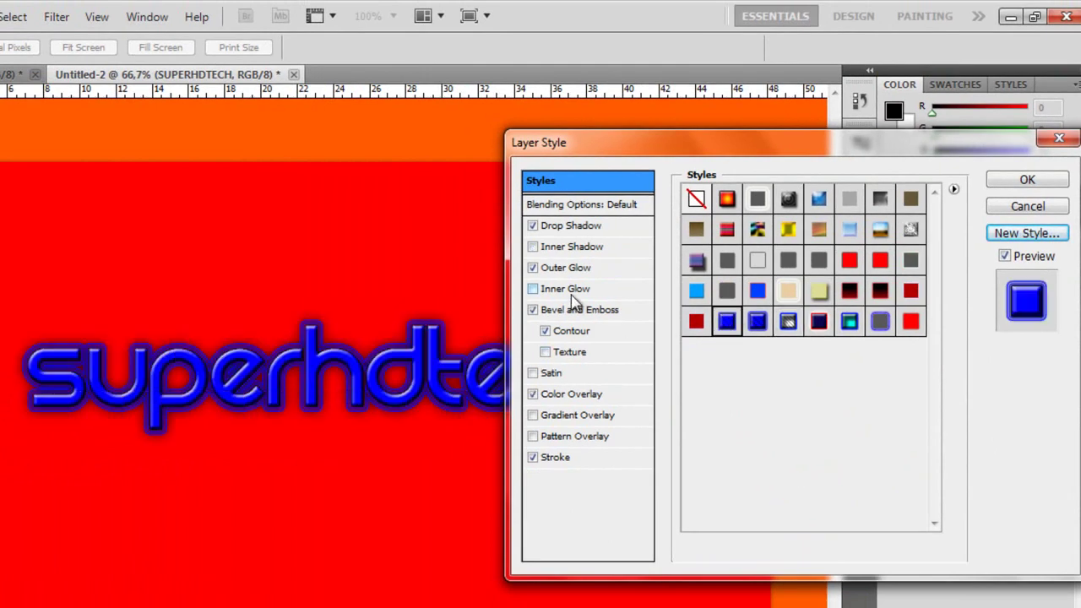
Clear the text's style, reapply the saved red style and accept the layer style settings.
click(913, 326)
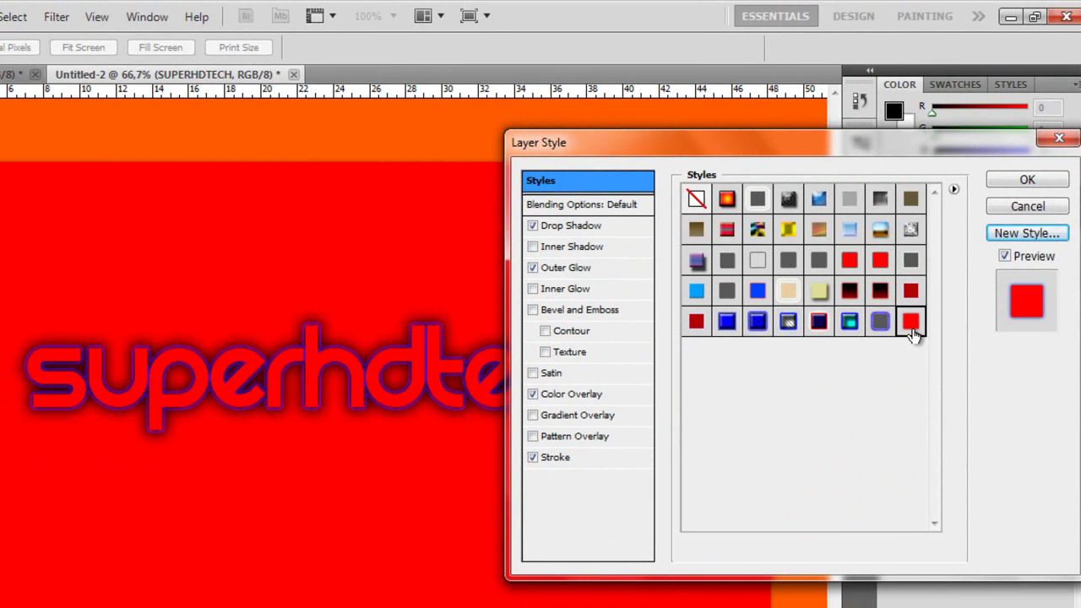
click(696, 200)
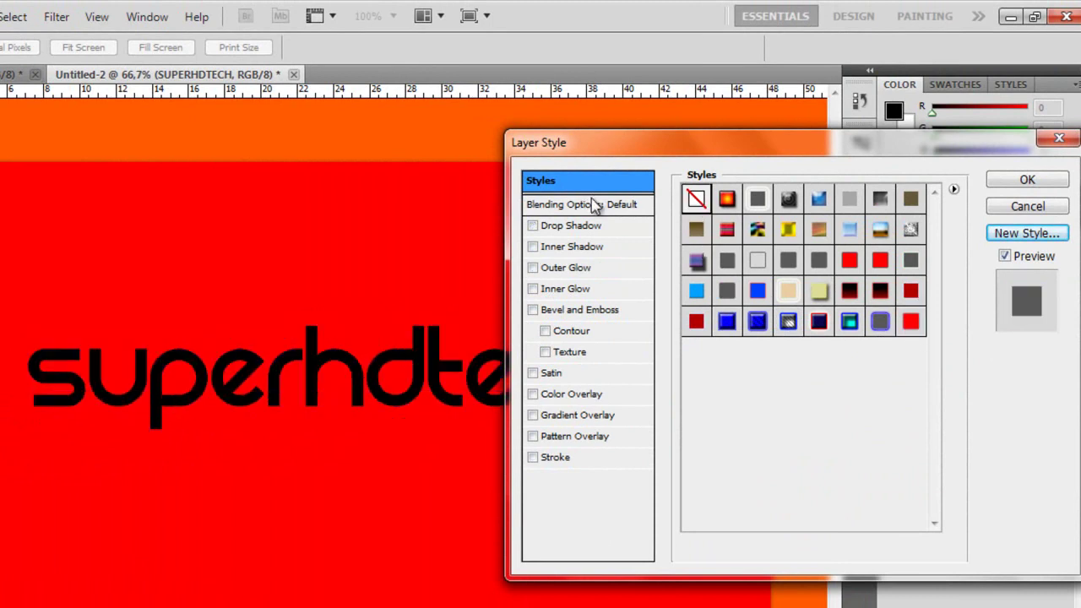
click(910, 322)
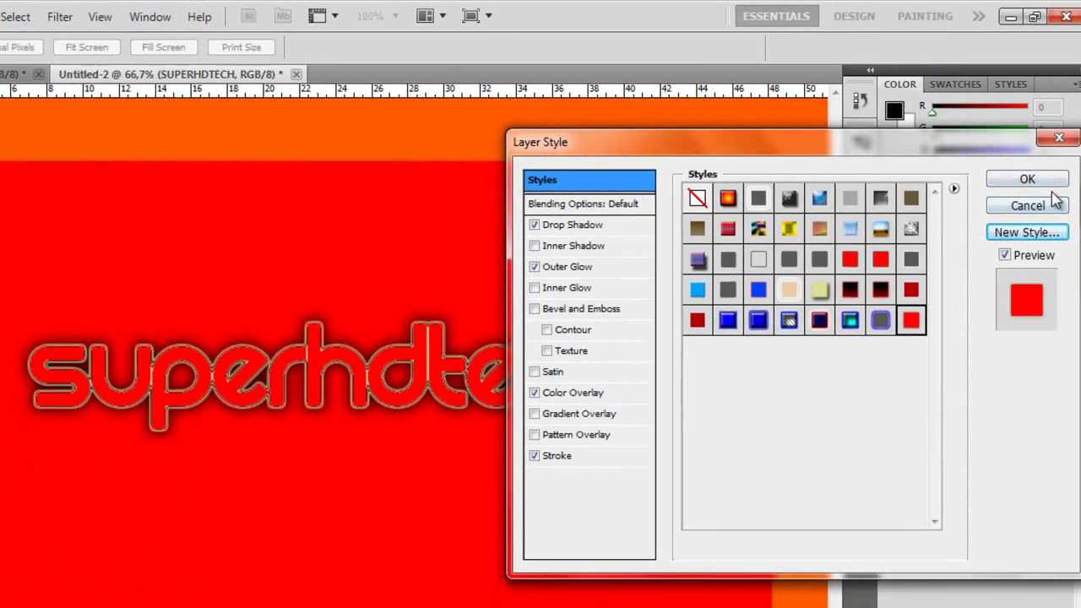
click(1027, 180)
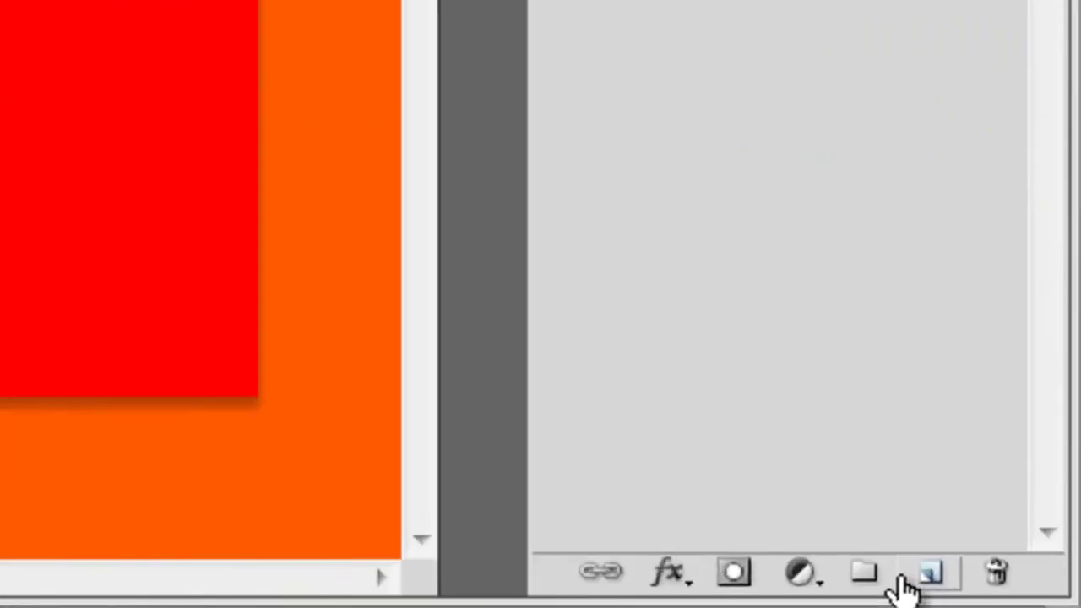
Add a new empty layer above the SUPERHDTECH text and activate the Brush tool.
click(1031, 597)
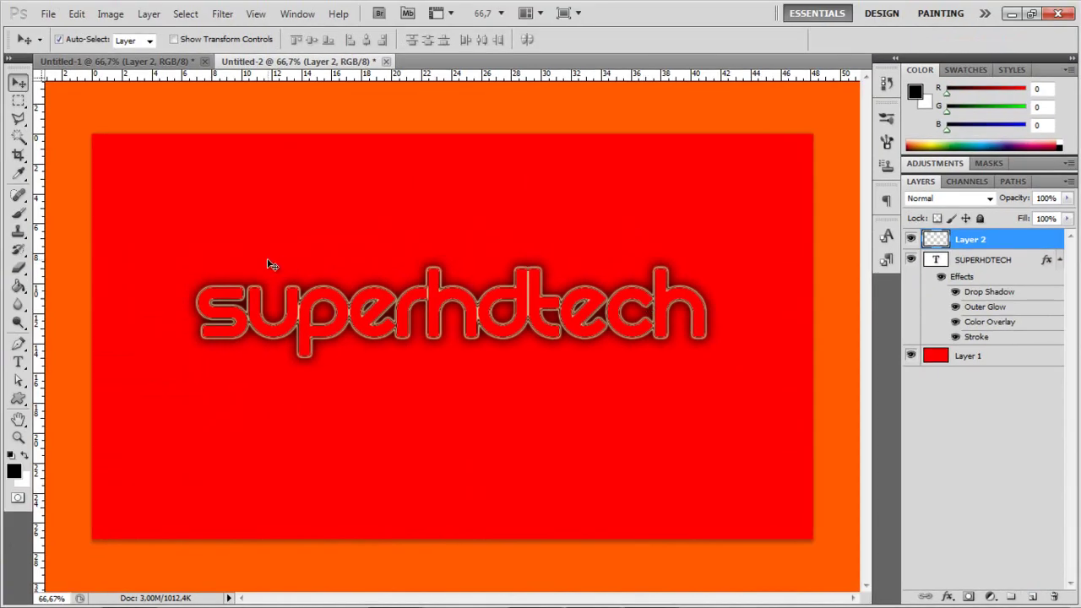
key(b)
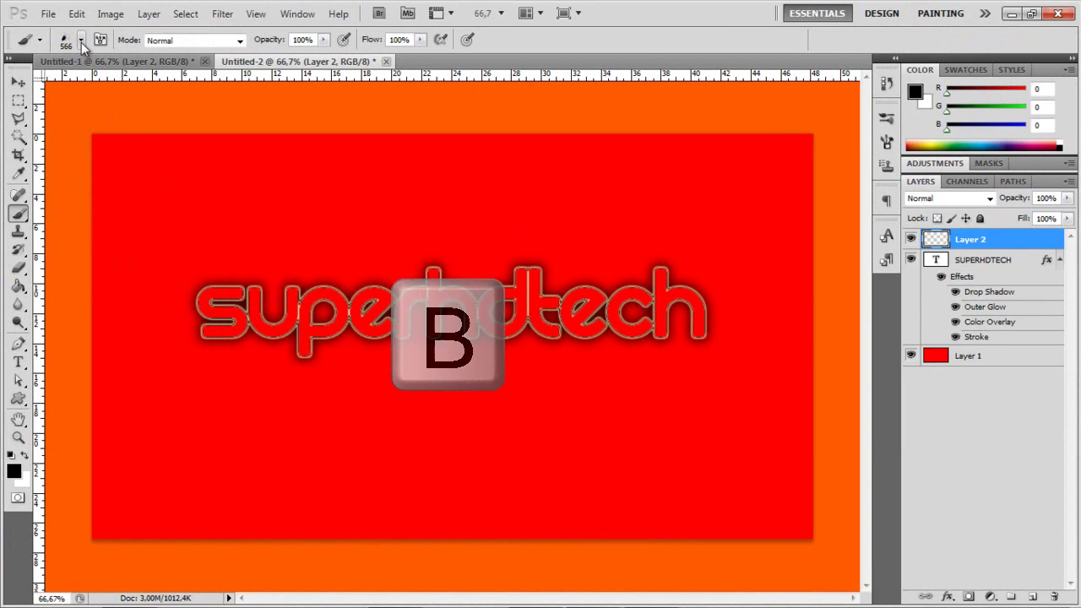
Display the brush presets as a text-only list, restore the thumbnail view and close the presets.
click(81, 41)
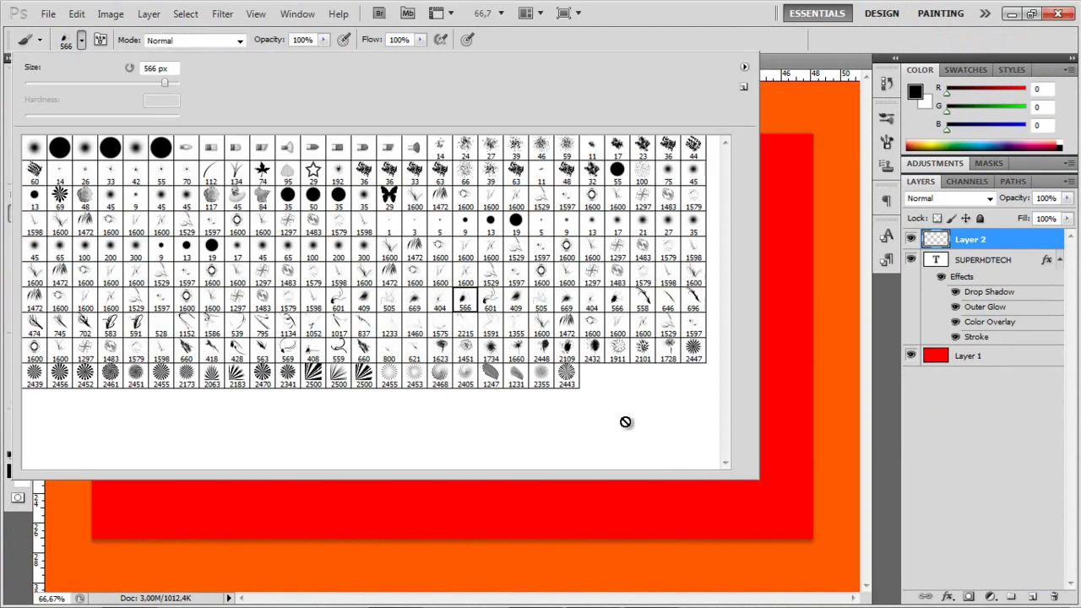
click(744, 67)
click(764, 138)
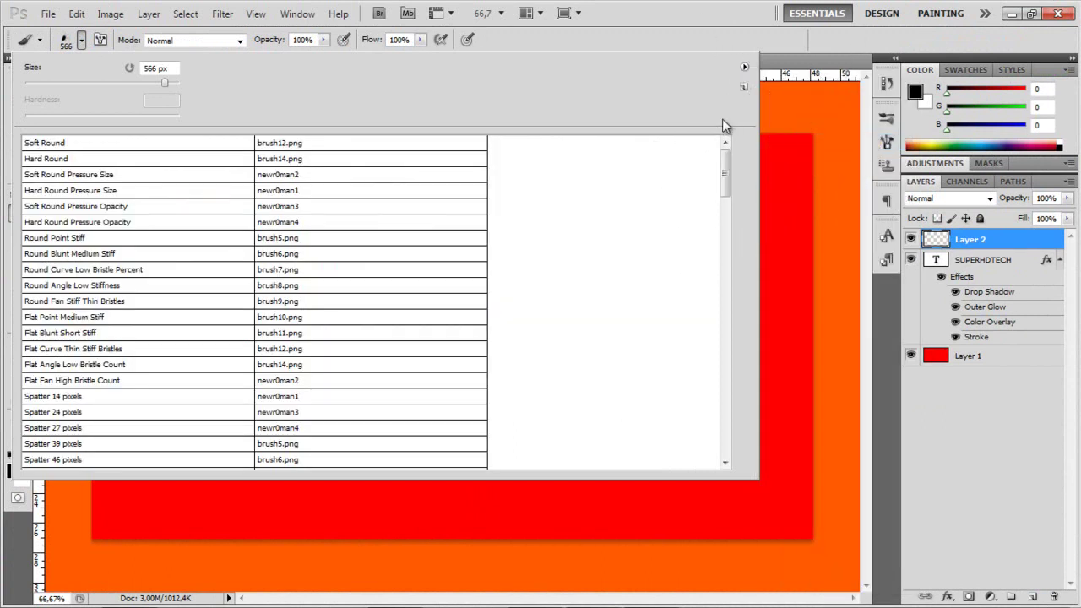
click(744, 68)
click(794, 158)
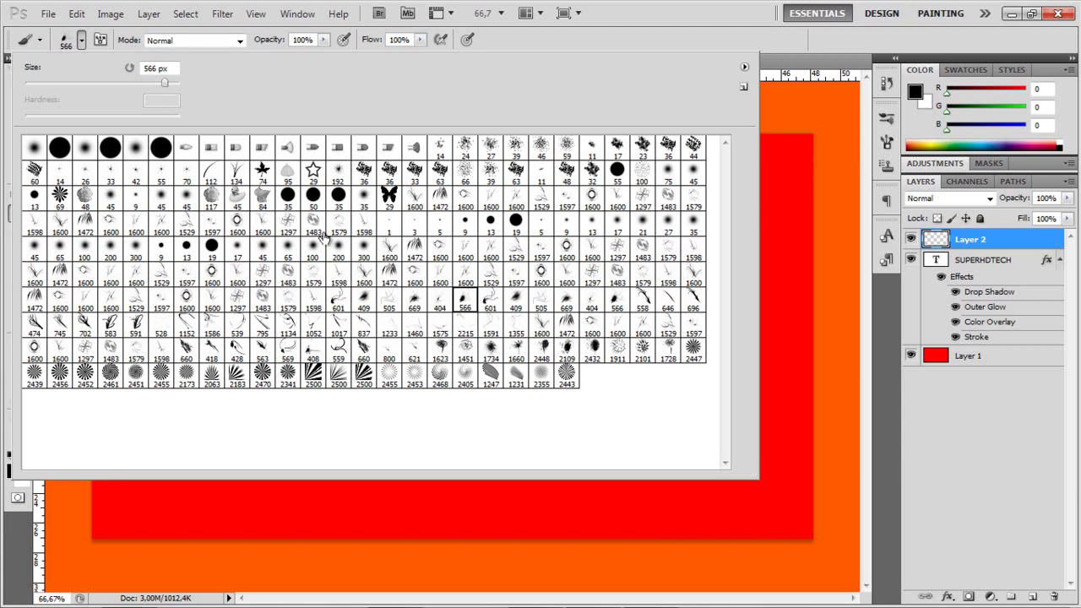
click(81, 40)
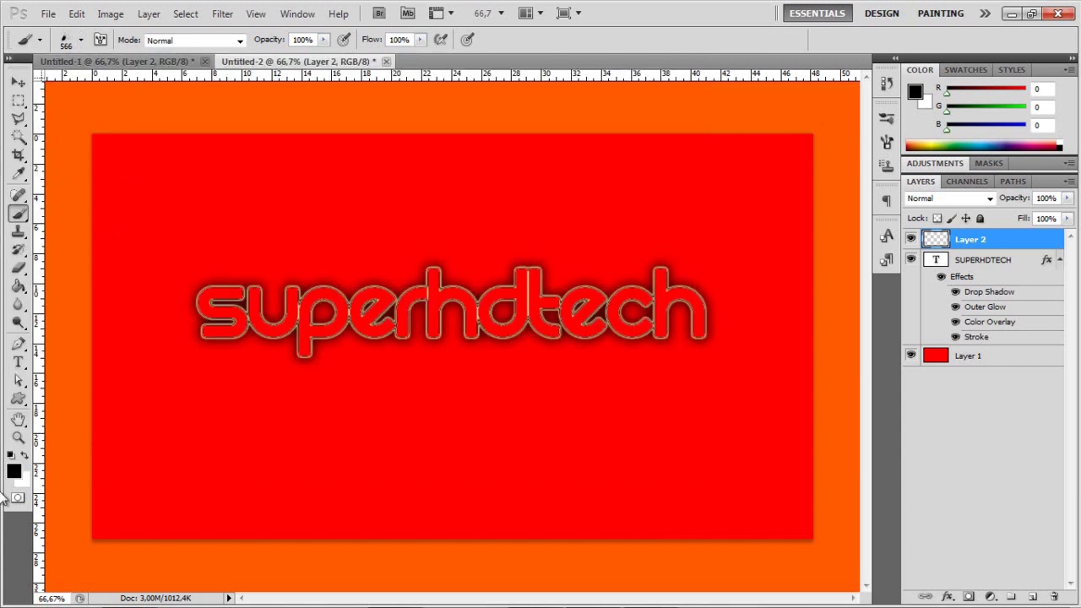
Swap the foreground and background colors to make white the painting color.
click(23, 456)
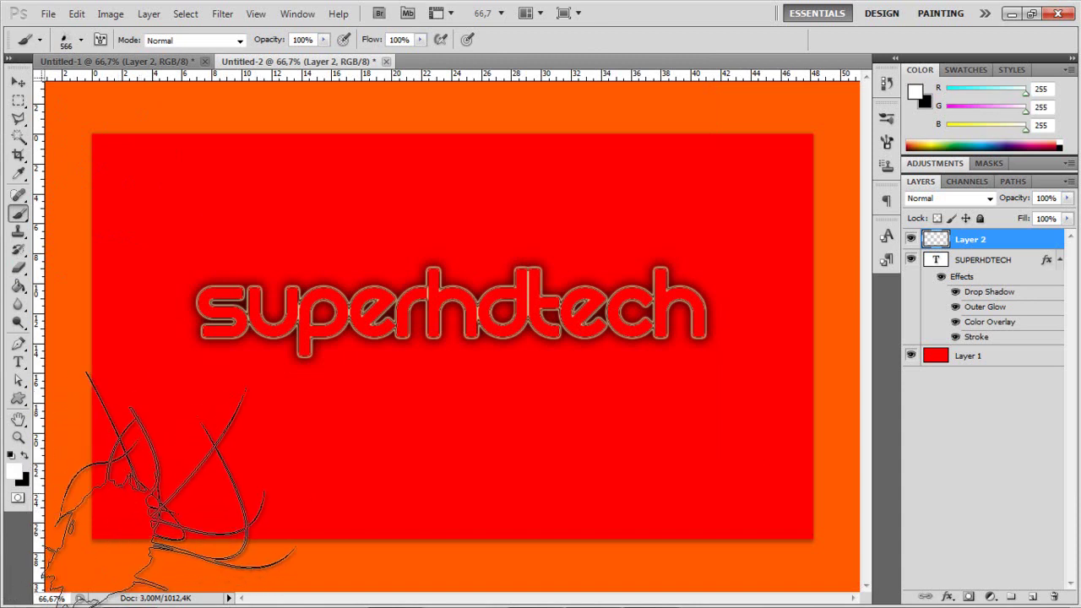
Stamp the 566 px brush in white at the canvas's lower-left corner, replacing an undone trial stamp.
click(177, 469)
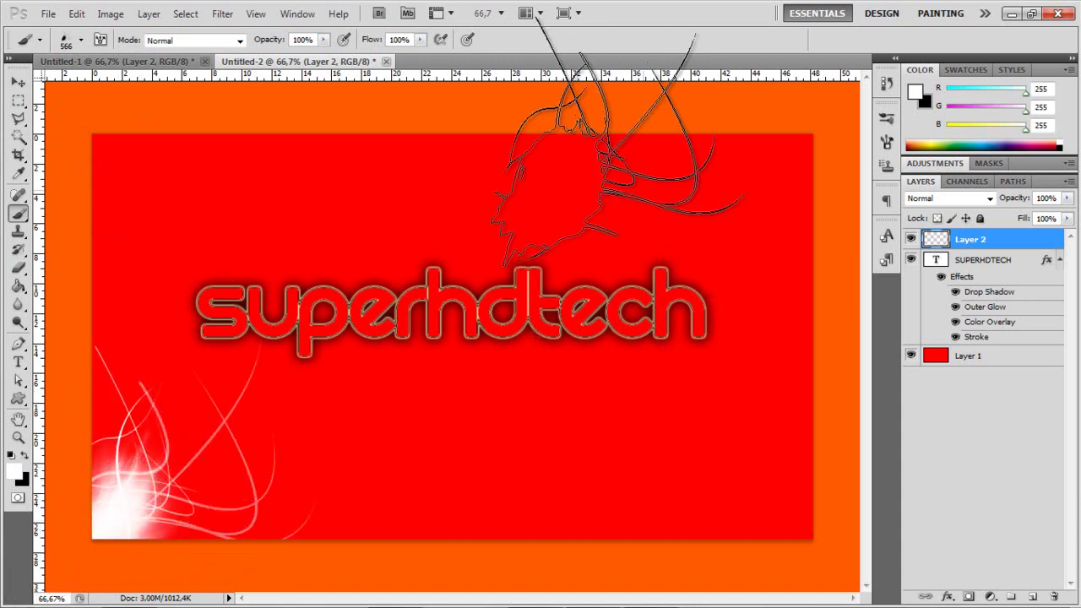
key(ctrl+z)
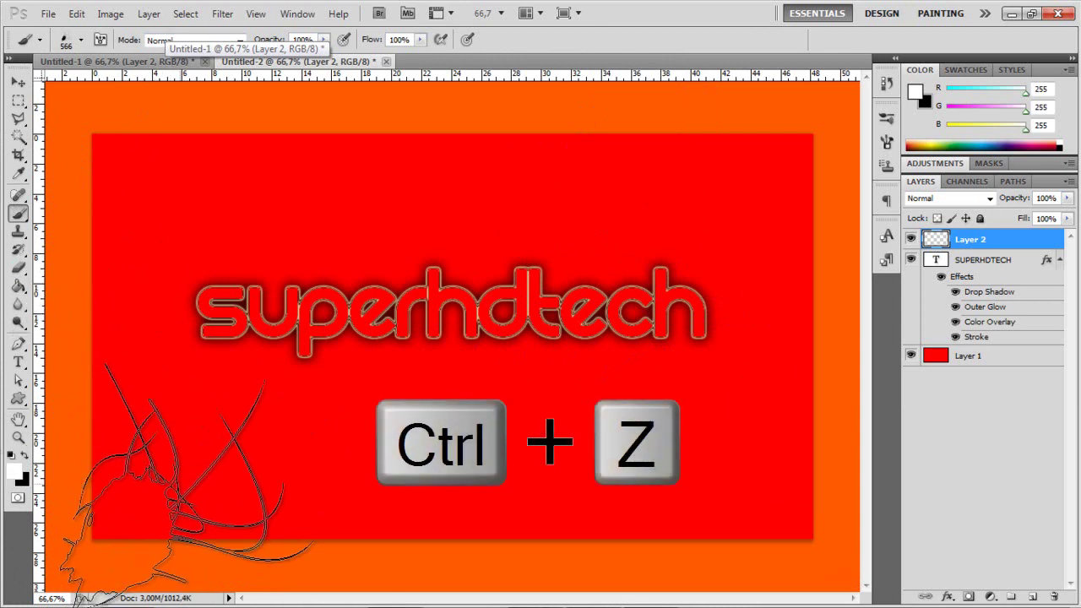
click(187, 485)
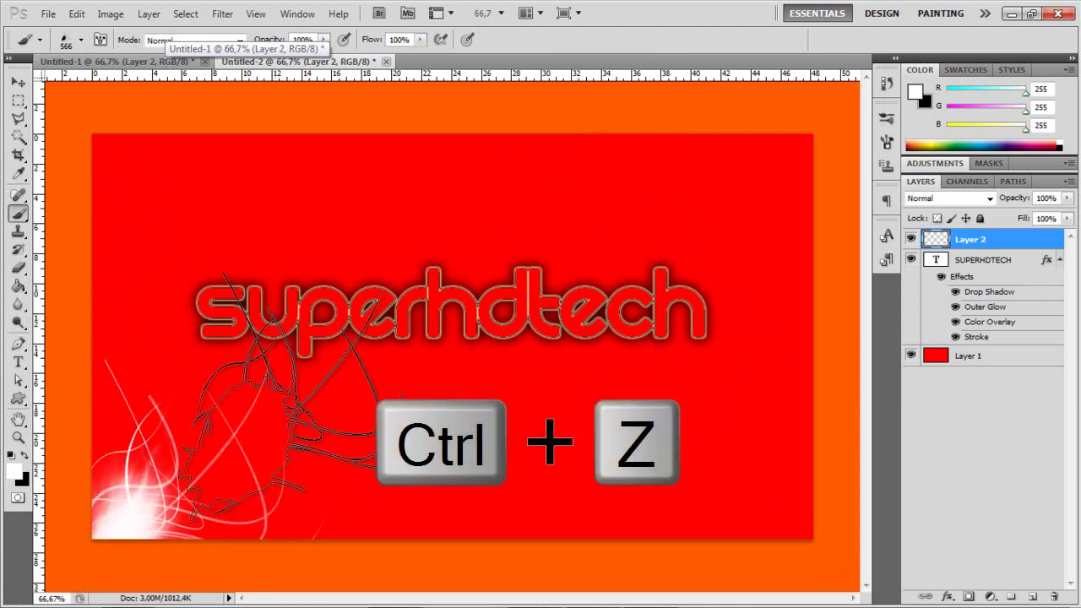
Choose the 702 px plant-like brush preset and stamp it once in white at the canvas's lower-right corner.
click(80, 40)
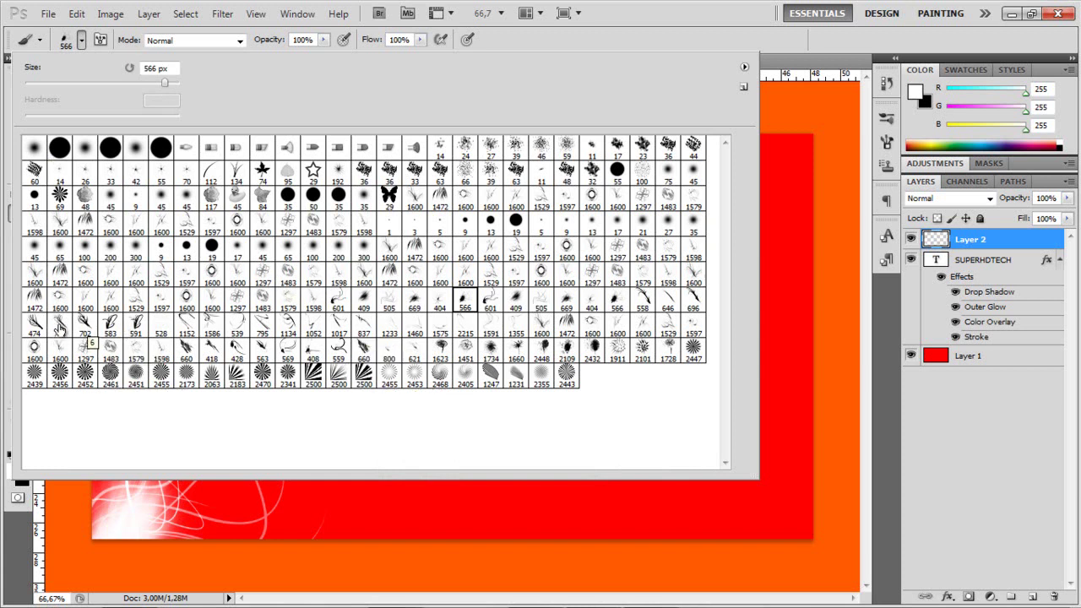
click(84, 325)
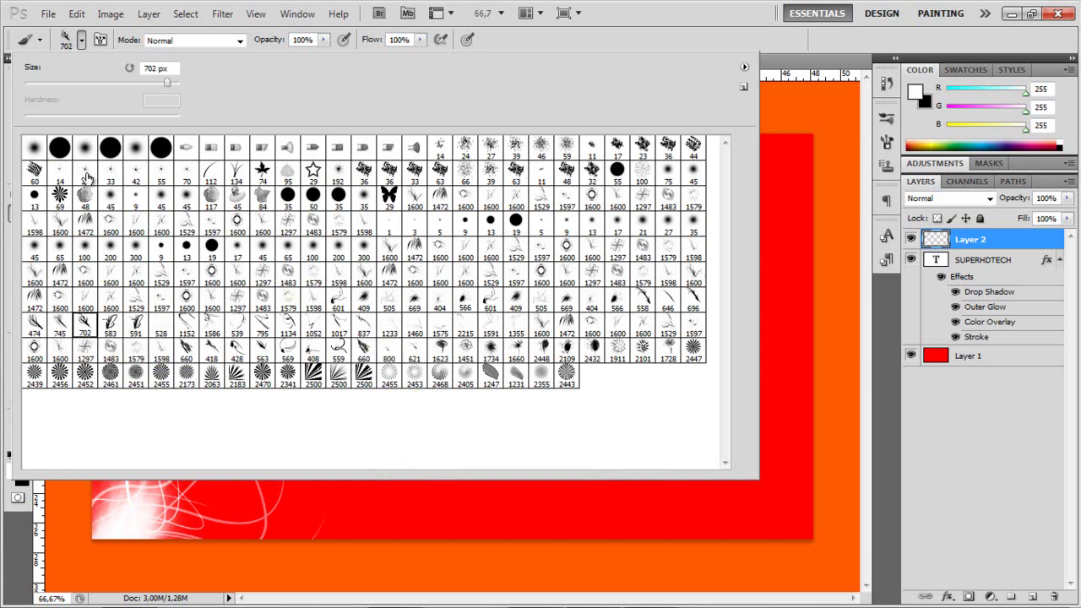
key(Return)
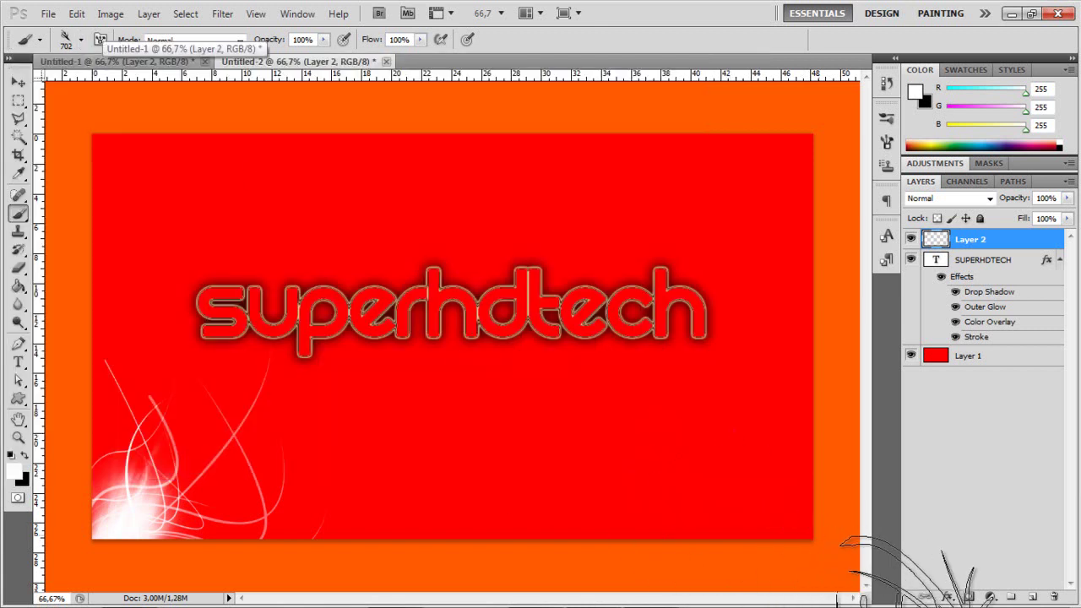
click(841, 549)
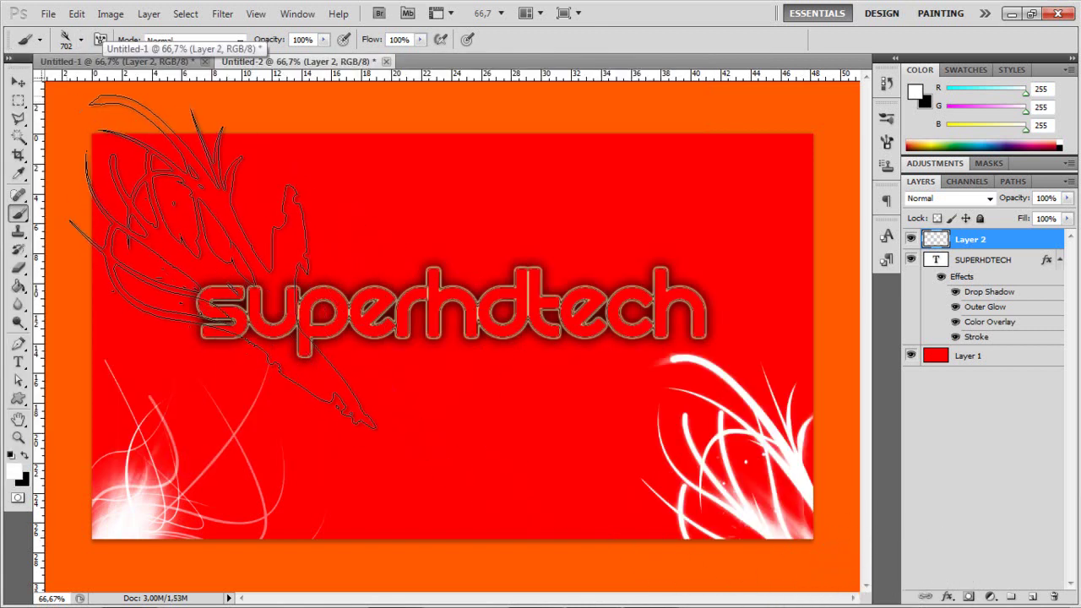
Choose the 569 px curved-line brush preset and stamp it once in white near the middle of the canvas's lower edge.
click(80, 40)
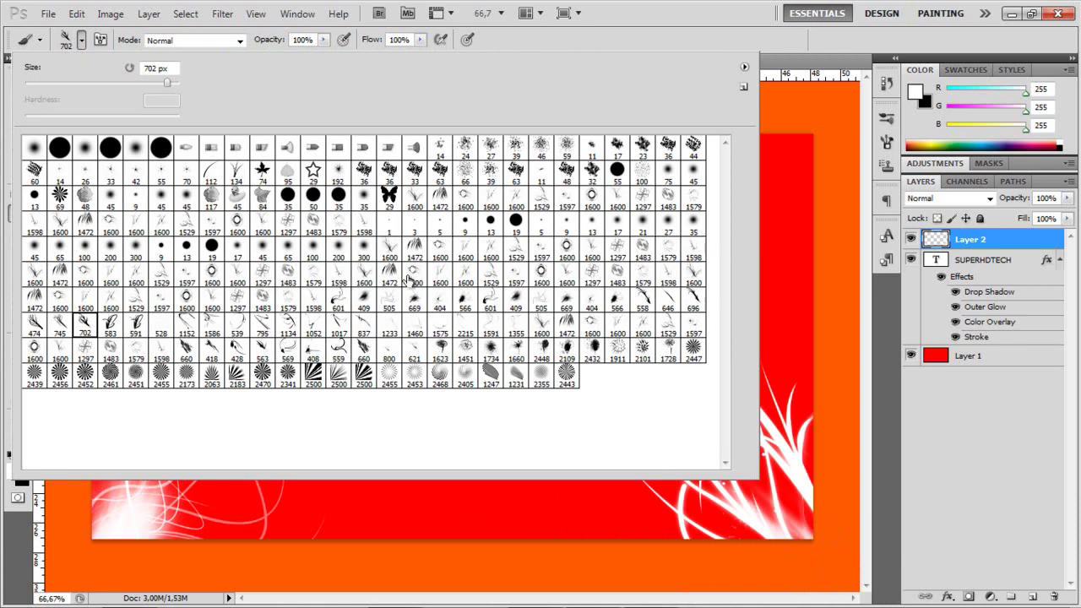
click(289, 353)
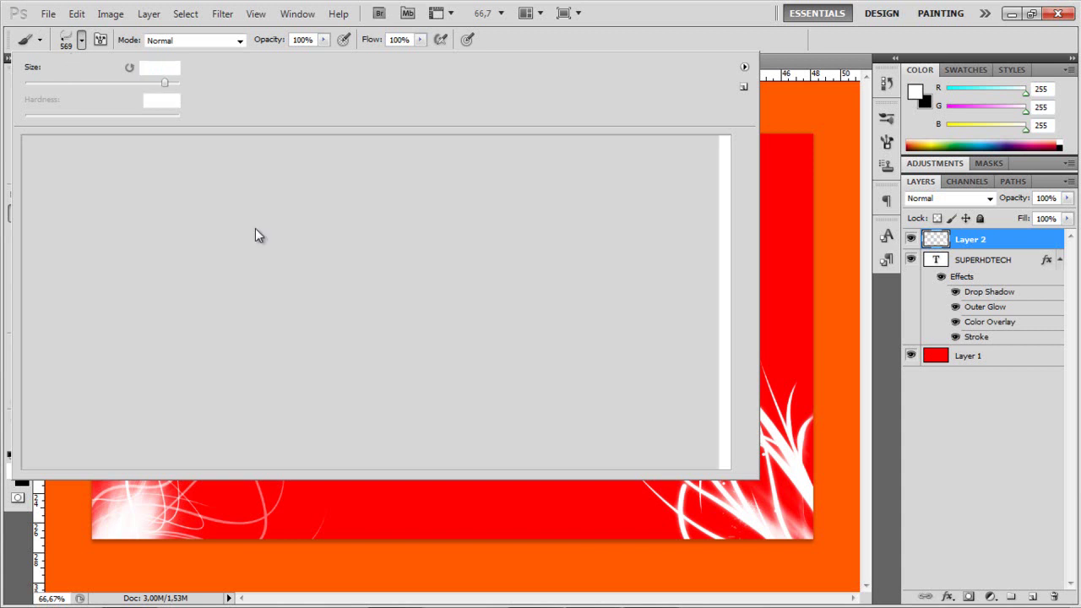
key(Return)
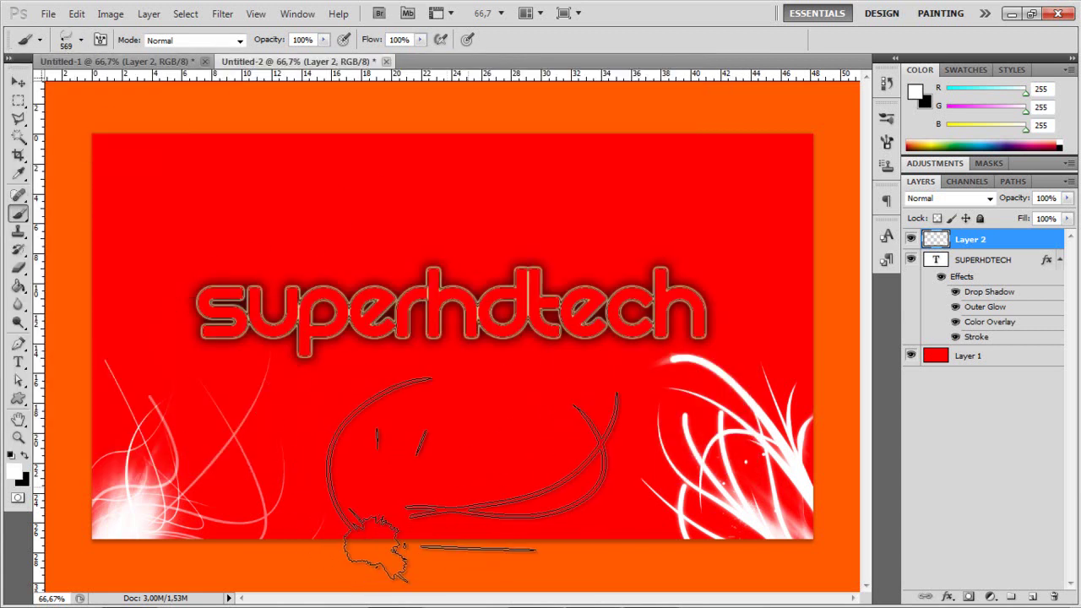
click(486, 477)
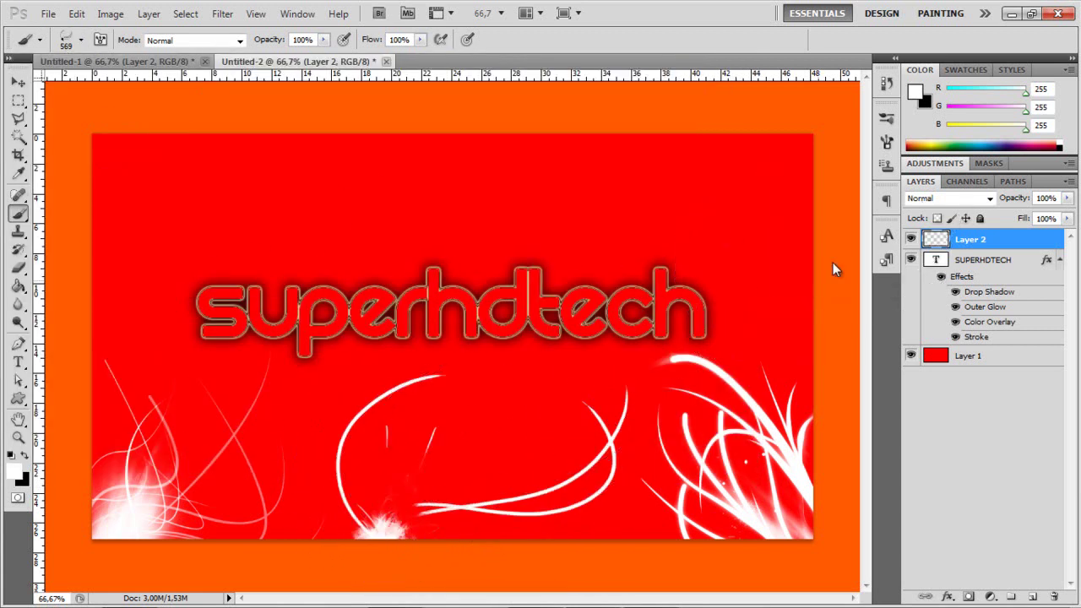
Add an Outer Glow effect to Layer 2 and set its color to pure blue with hue 239, saturation 100% and brightness 100%.
right_click(978, 239)
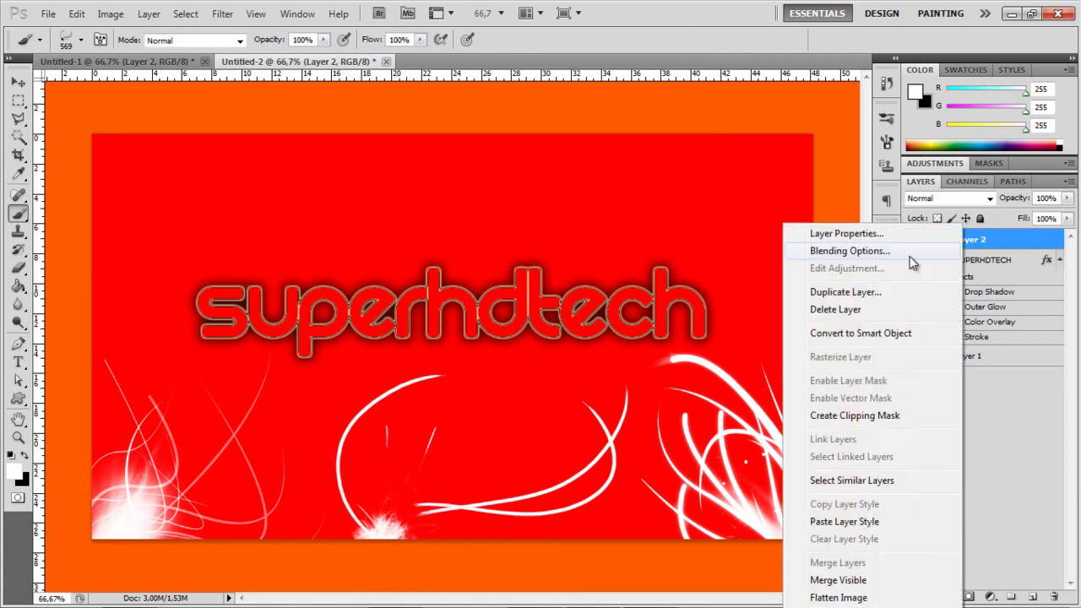
click(844, 249)
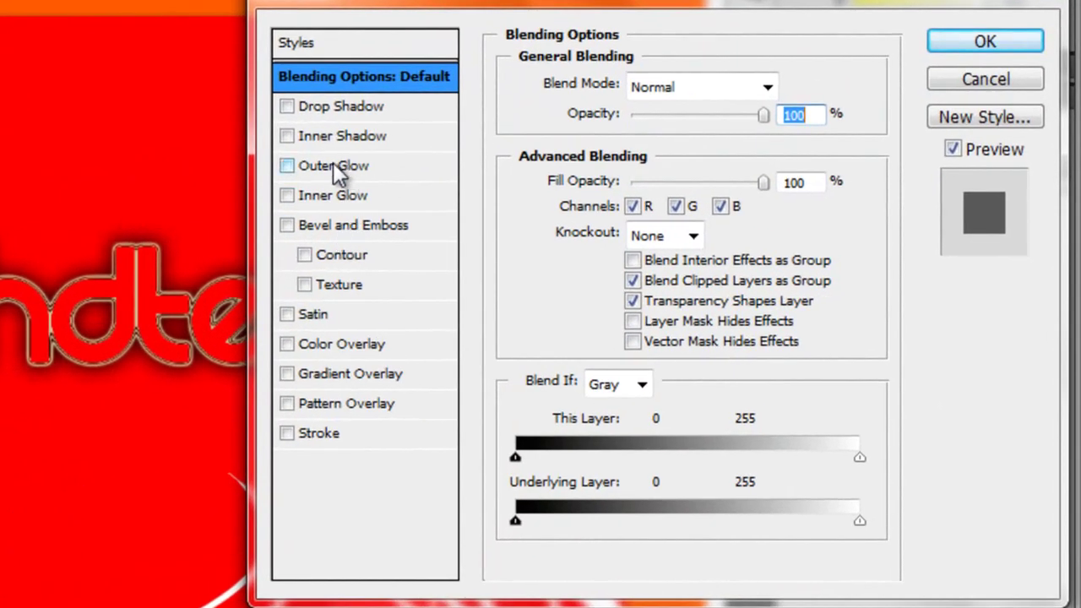
click(336, 167)
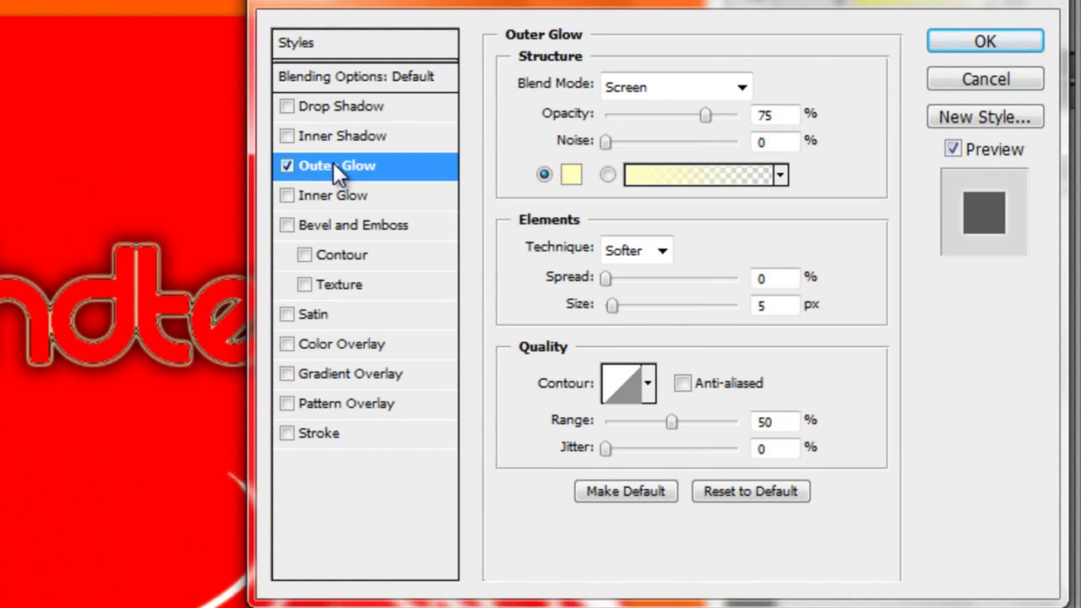
click(571, 174)
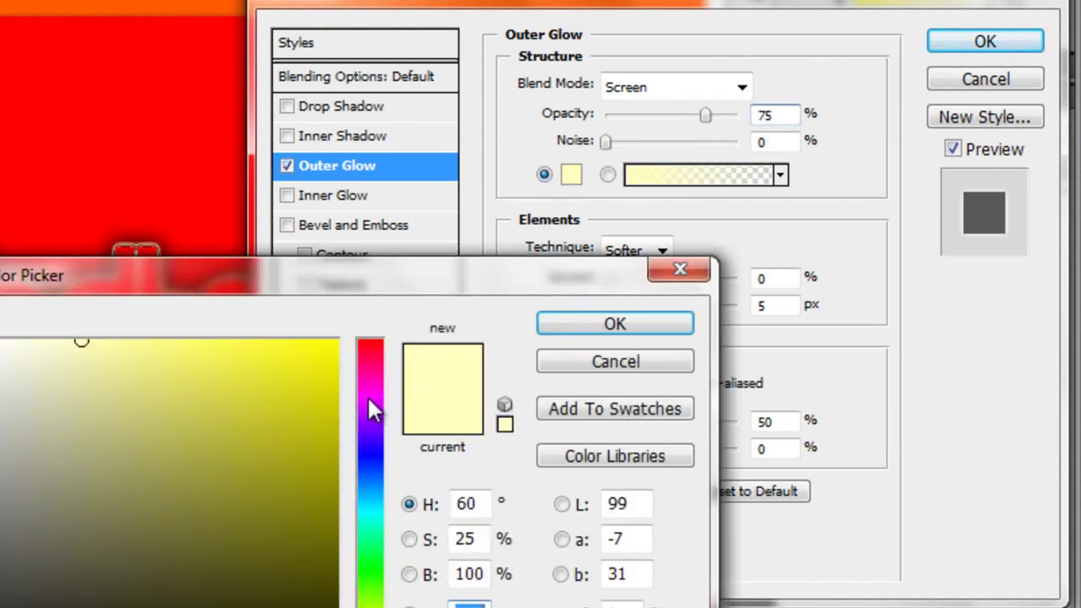
click(381, 455)
drag(254, 429, 441, 182)
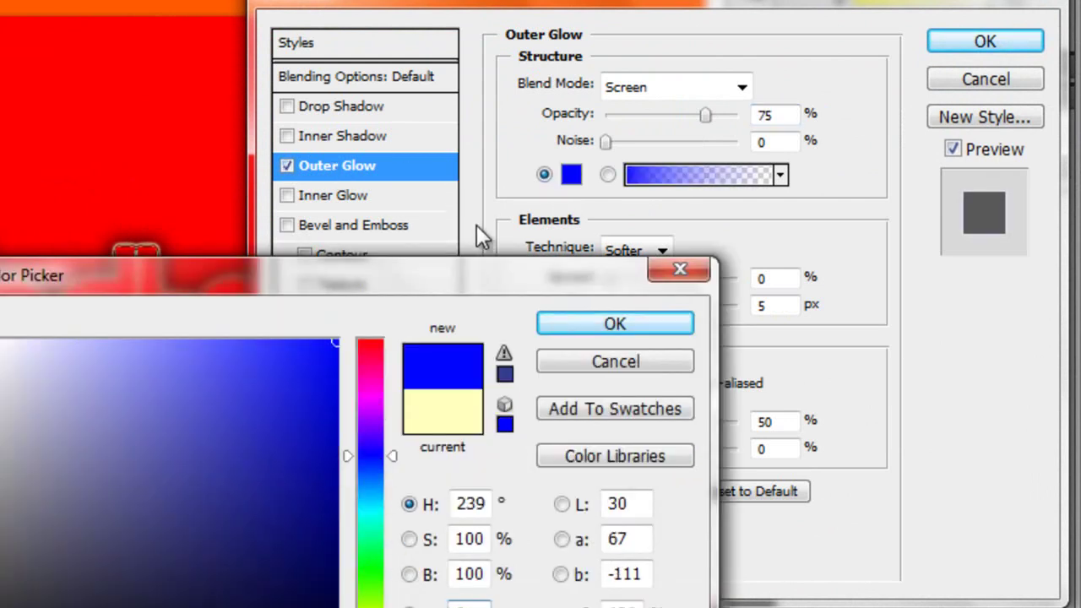
click(556, 321)
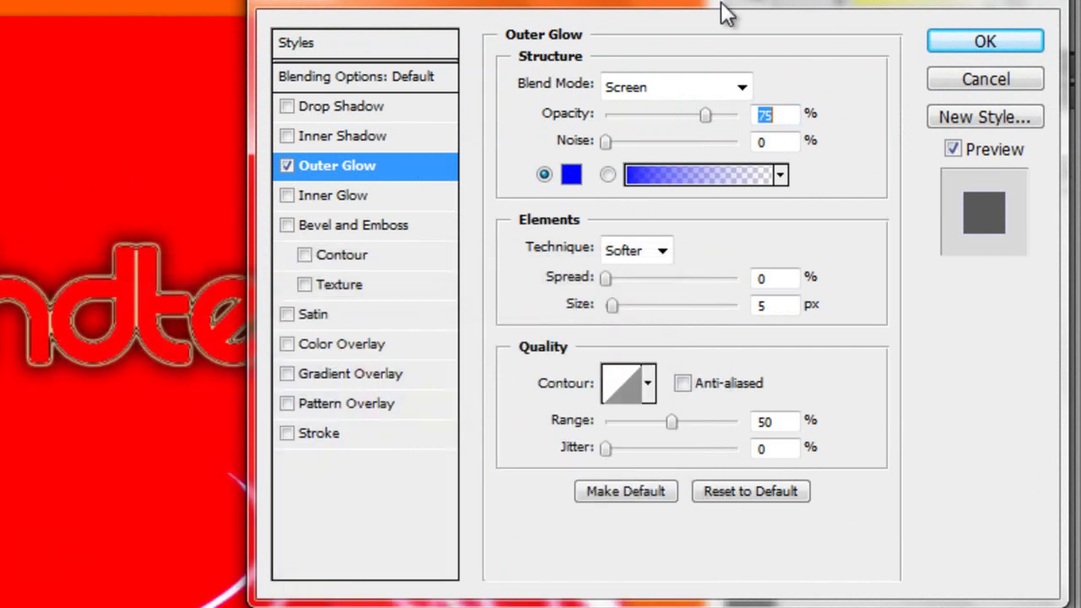
Set the outer glow's blend mode to Normal and choose the contour with two tall peaks.
click(670, 88)
click(656, 114)
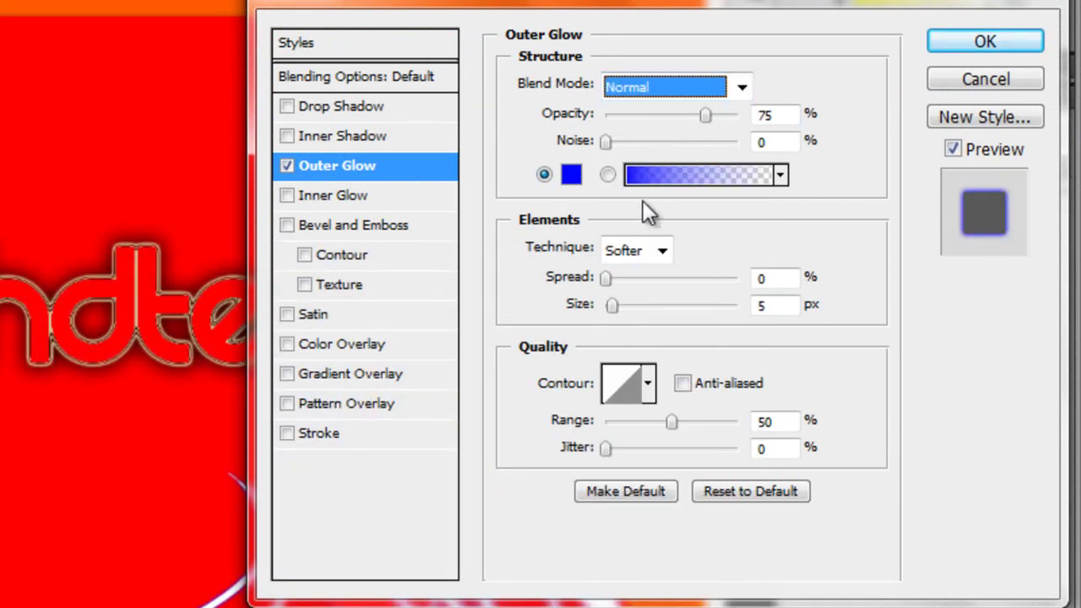
click(647, 392)
click(581, 487)
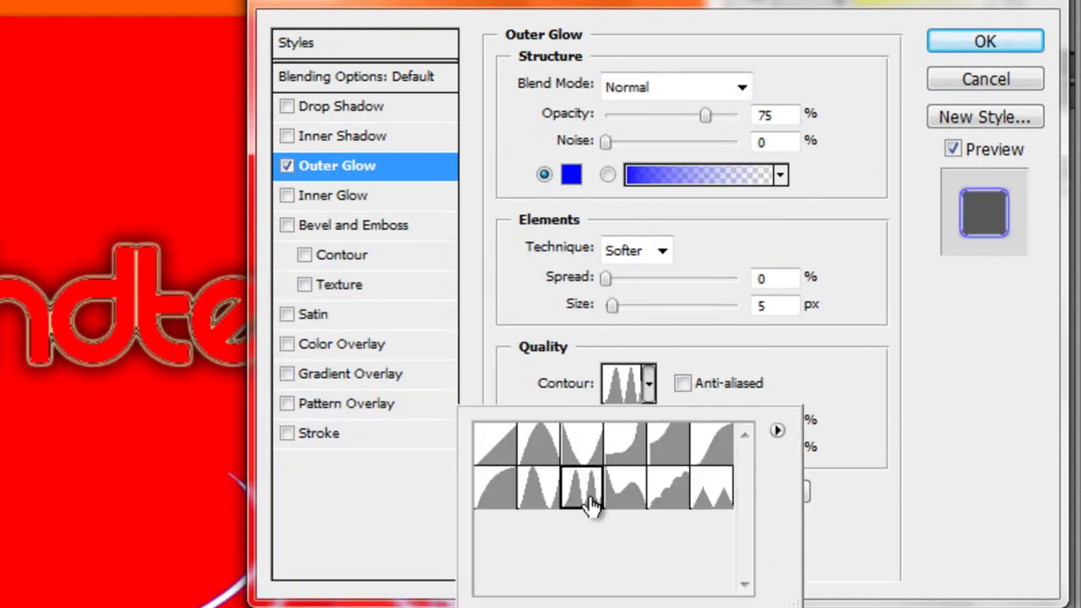
click(657, 397)
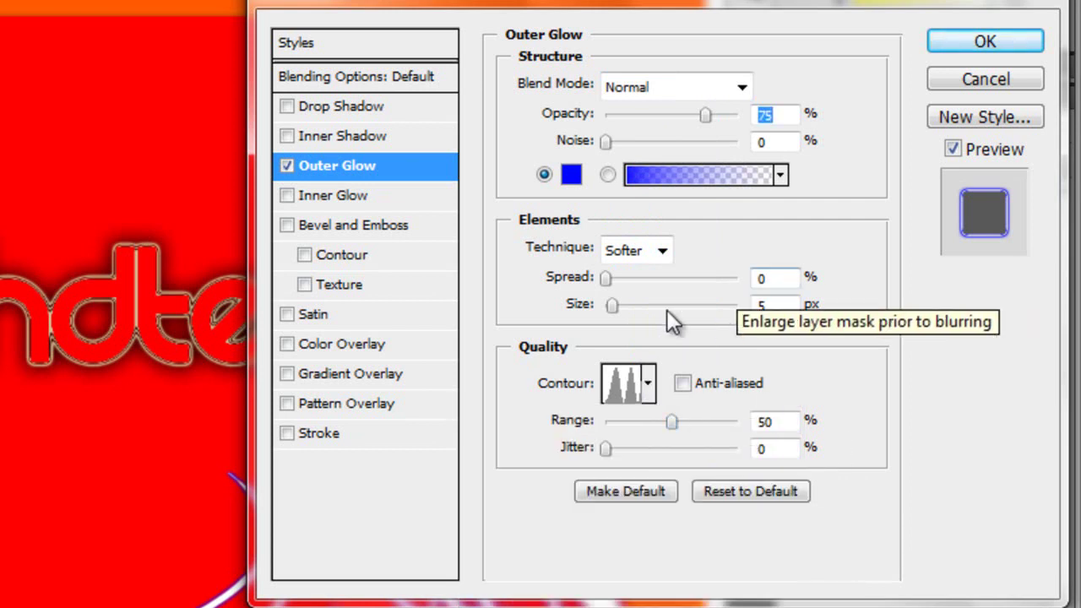
Set the outer glow's size to 8 px and its opacity to 100%, and accept the layer style.
click(784, 306)
key(BackSpace)
text(8)
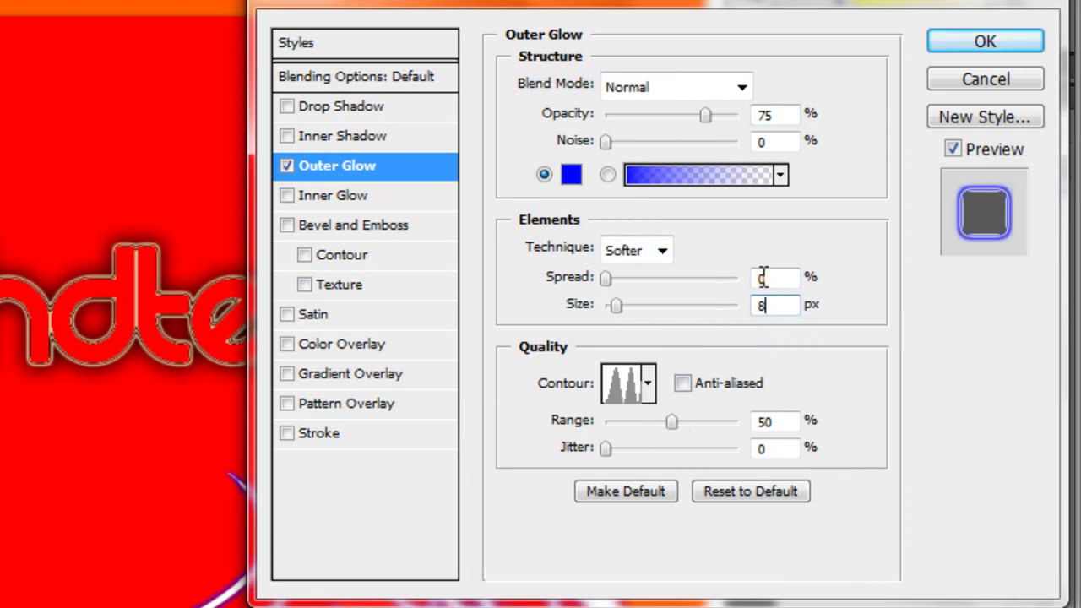
key(Return)
drag(705, 116, 839, 121)
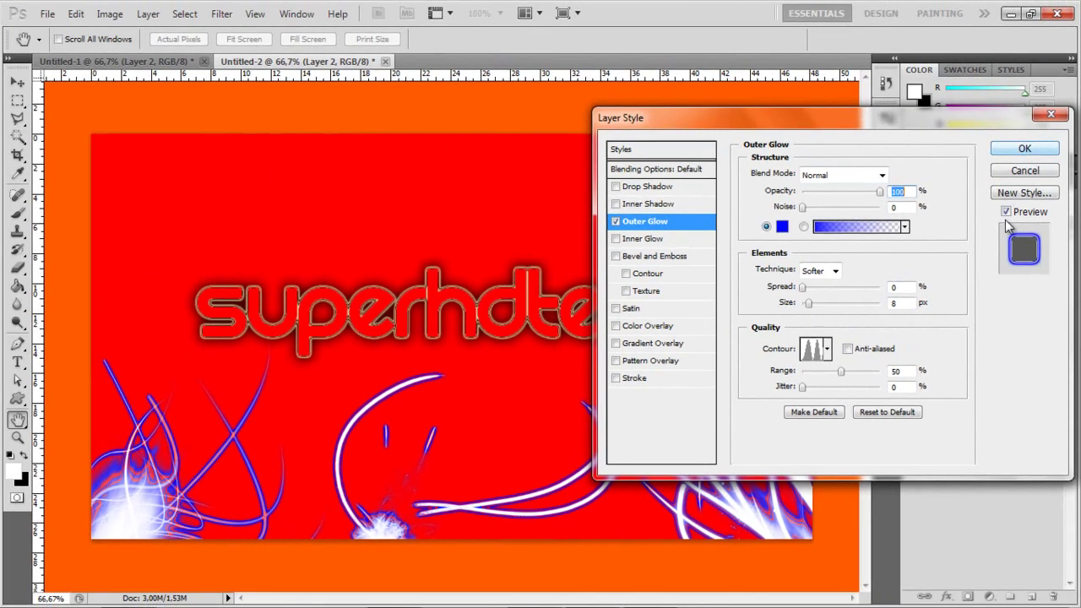
click(1024, 148)
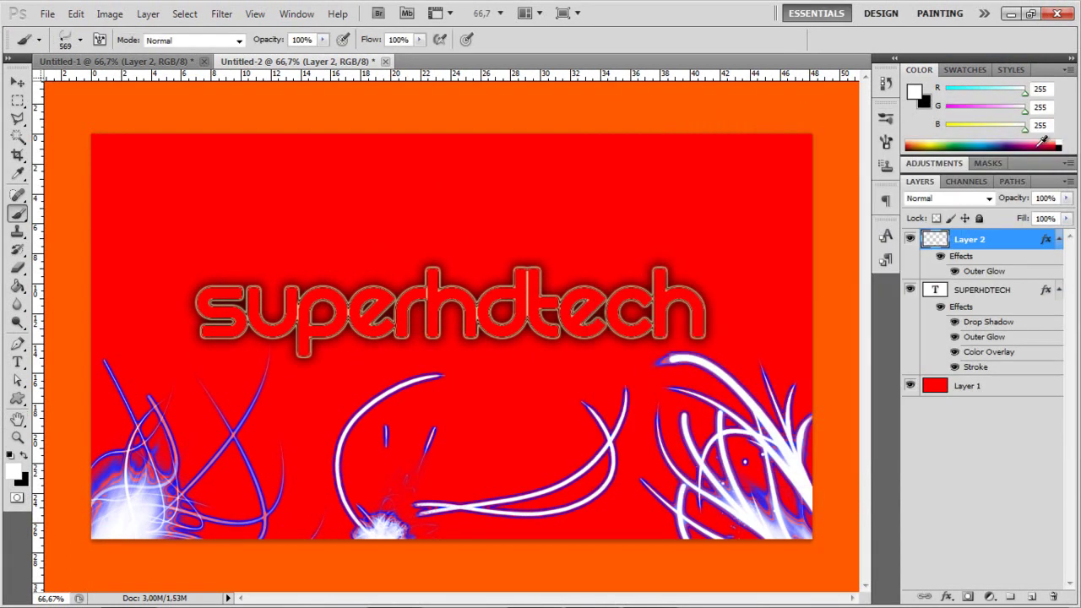
Choose a hard round brush with 100% hardness and set its size to 199 px.
drag(921, 302, 486, 295)
mouse_move(412, 338)
mouse_down()
mouse_move(223, 213)
mouse_move(119, 64)
mouse_up()
click(81, 40)
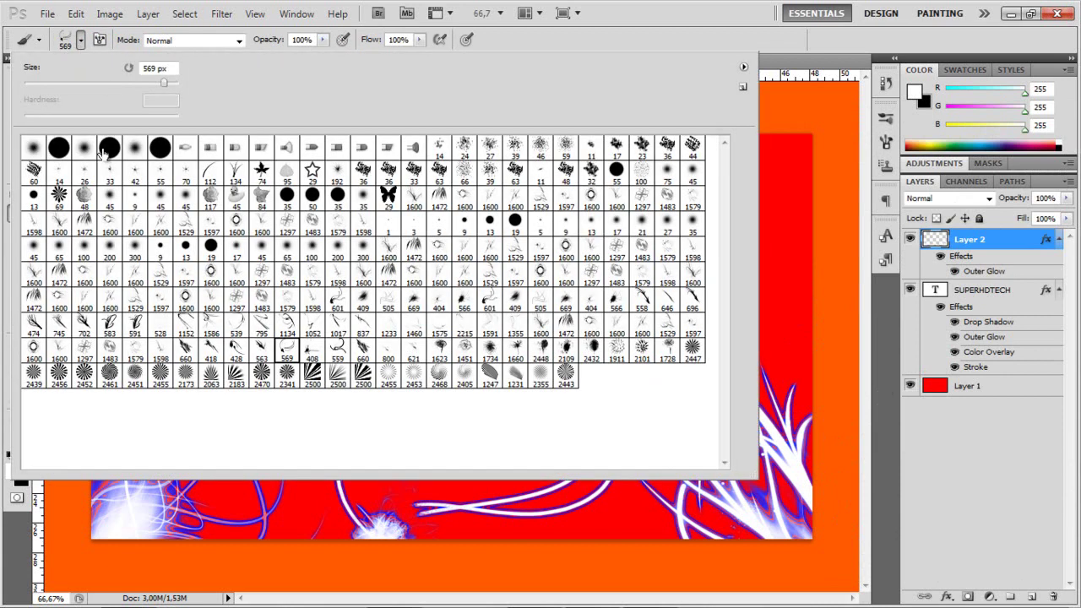
click(110, 148)
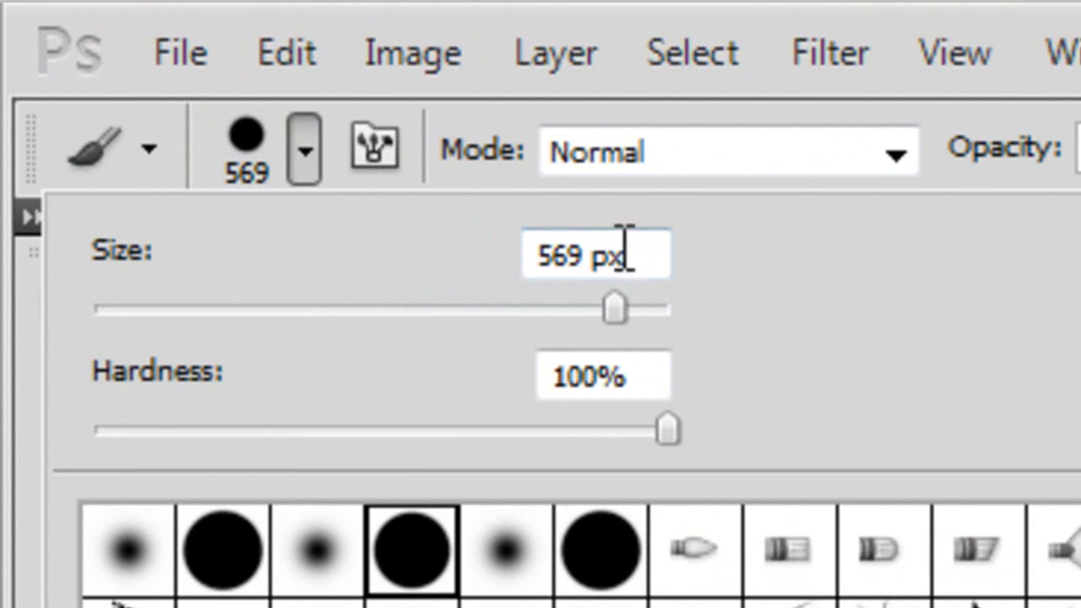
click(663, 248)
drag(664, 249, 132, 346)
text(199)
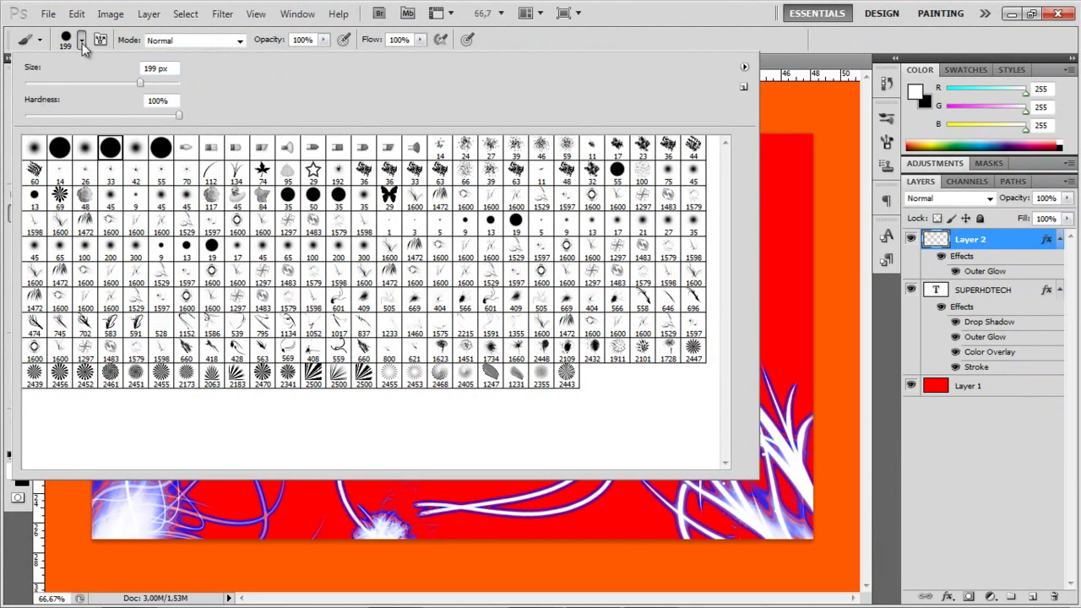
key(Return)
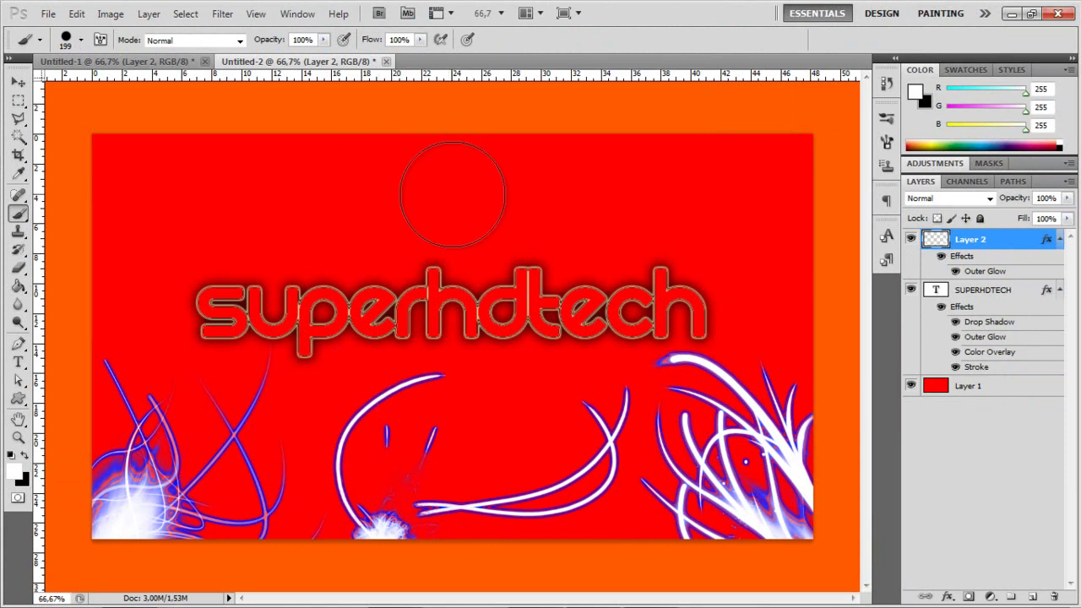
Undo a trial white circle painted above the text and add a new empty layer above Layer 2.
click(440, 198)
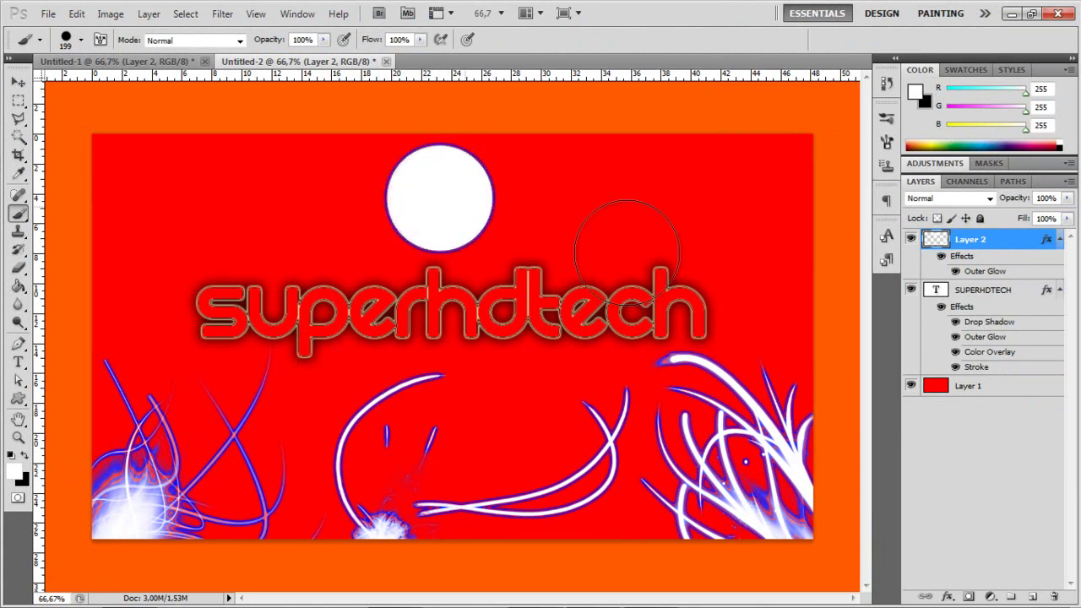
key(ctrl+z)
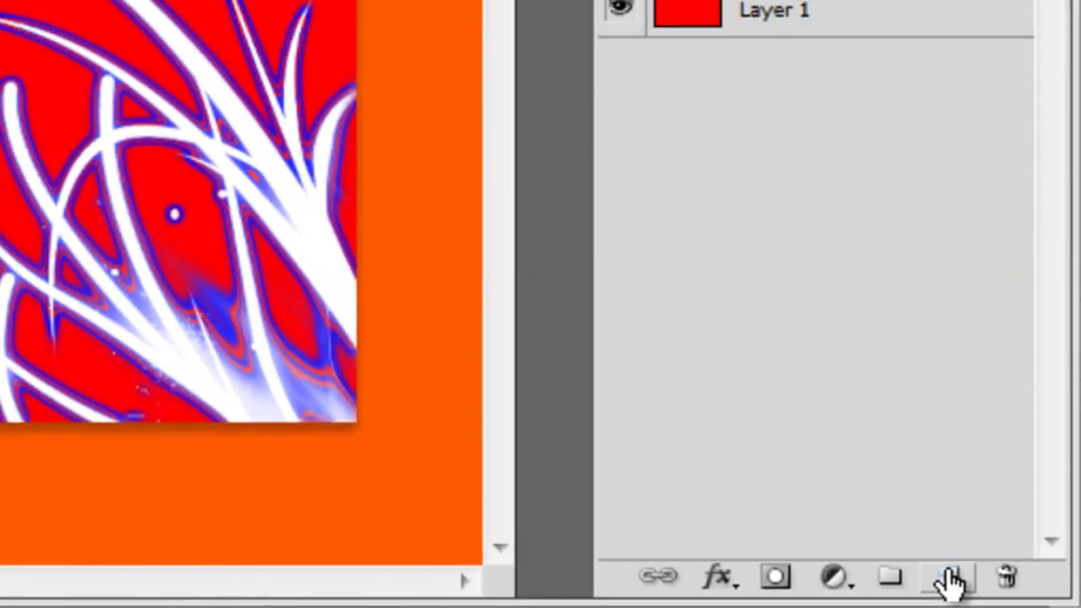
click(952, 579)
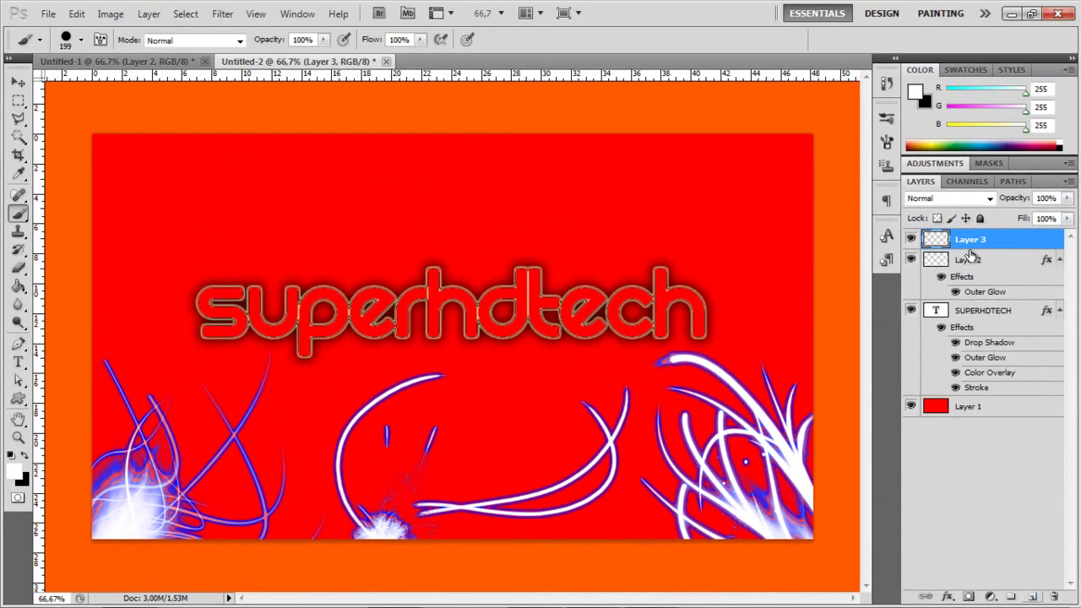
click(25, 457)
click(25, 457)
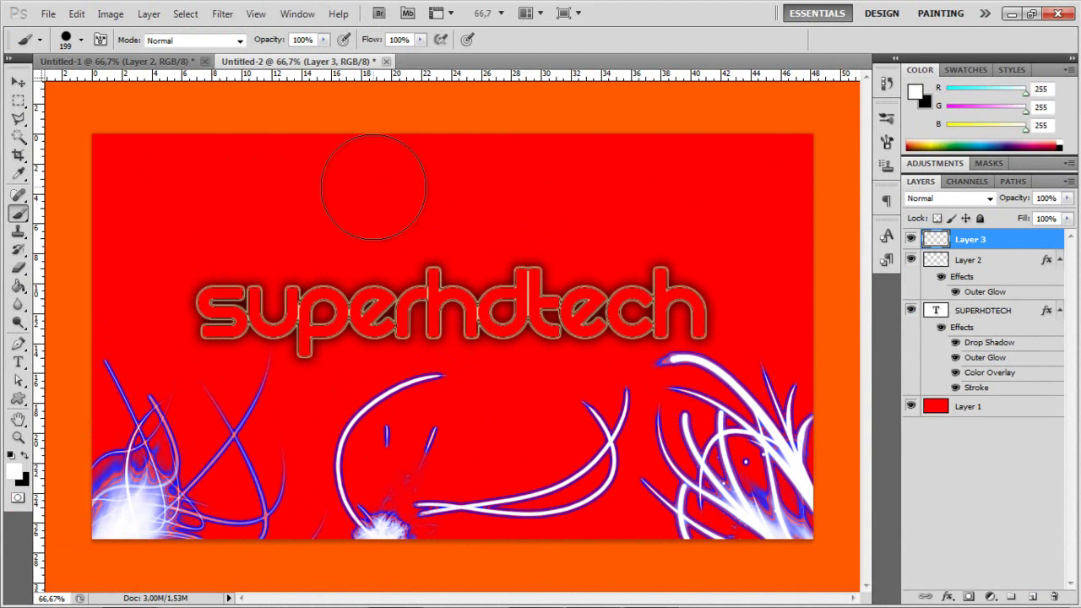
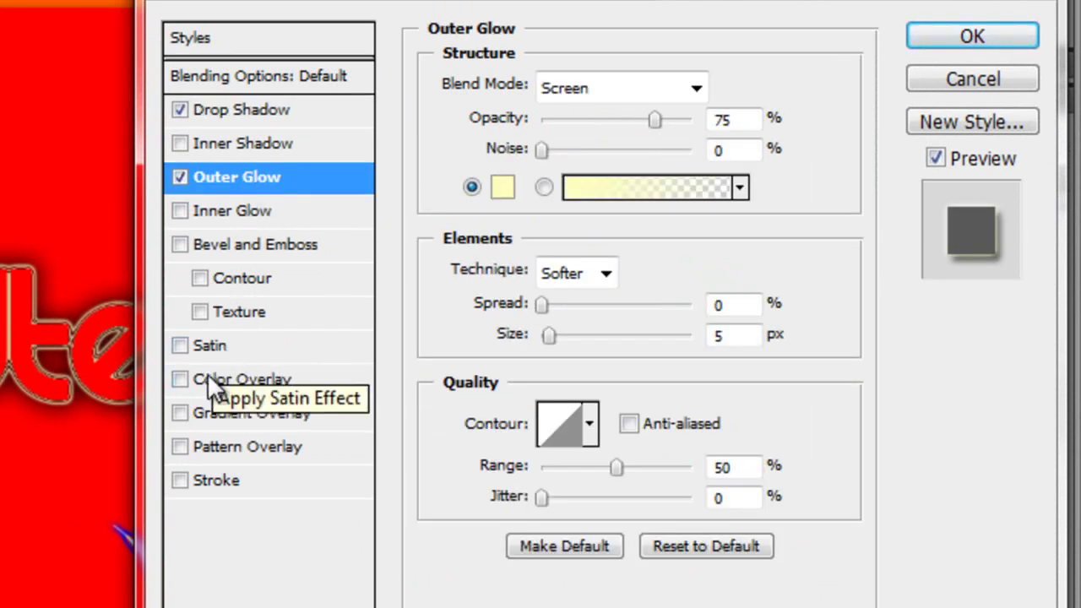
Enable Color Overlay and Stroke, and set the drop shadow's distance to 0 px, spread to 30% and size to 32 px.
click(205, 380)
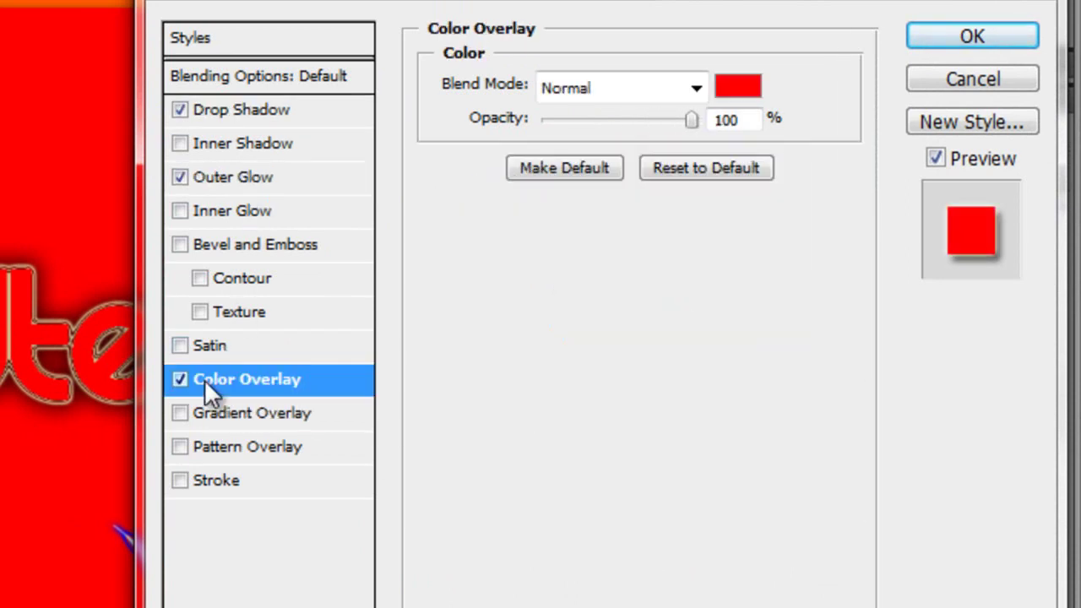
click(205, 483)
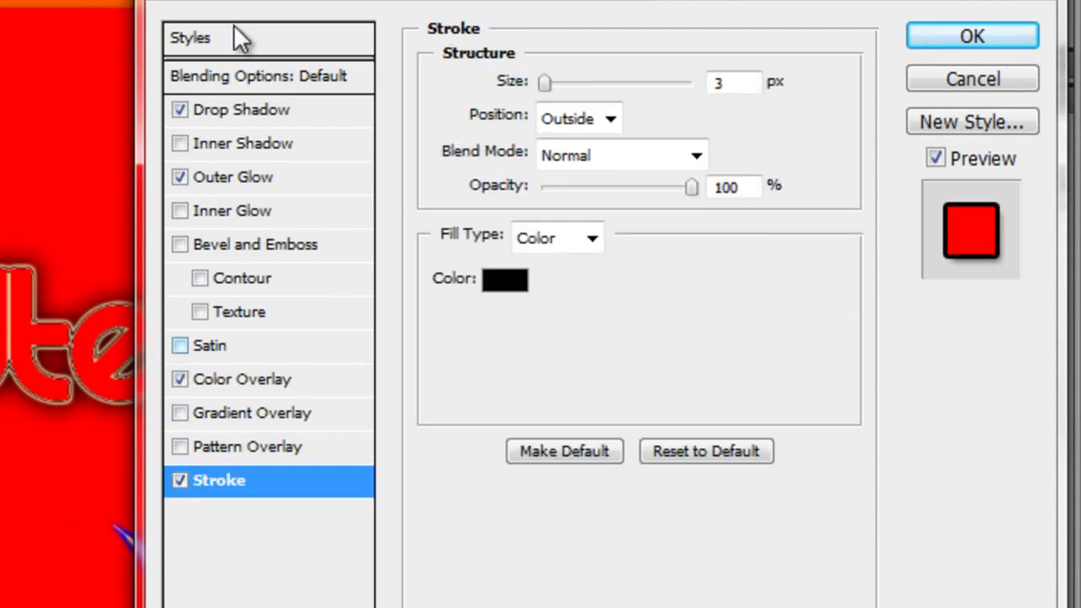
click(264, 106)
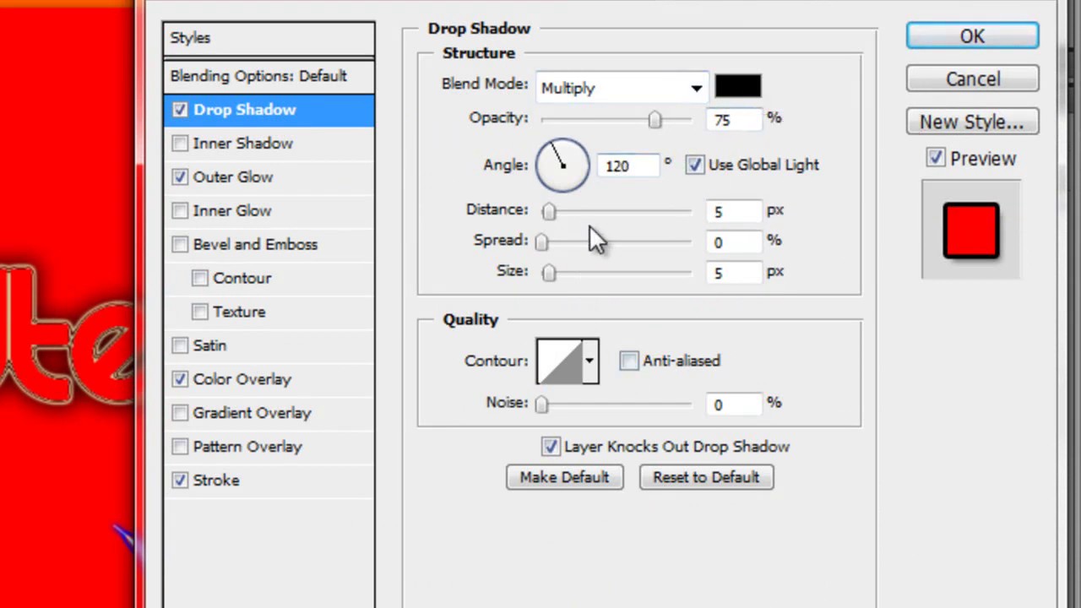
drag(555, 212, 494, 251)
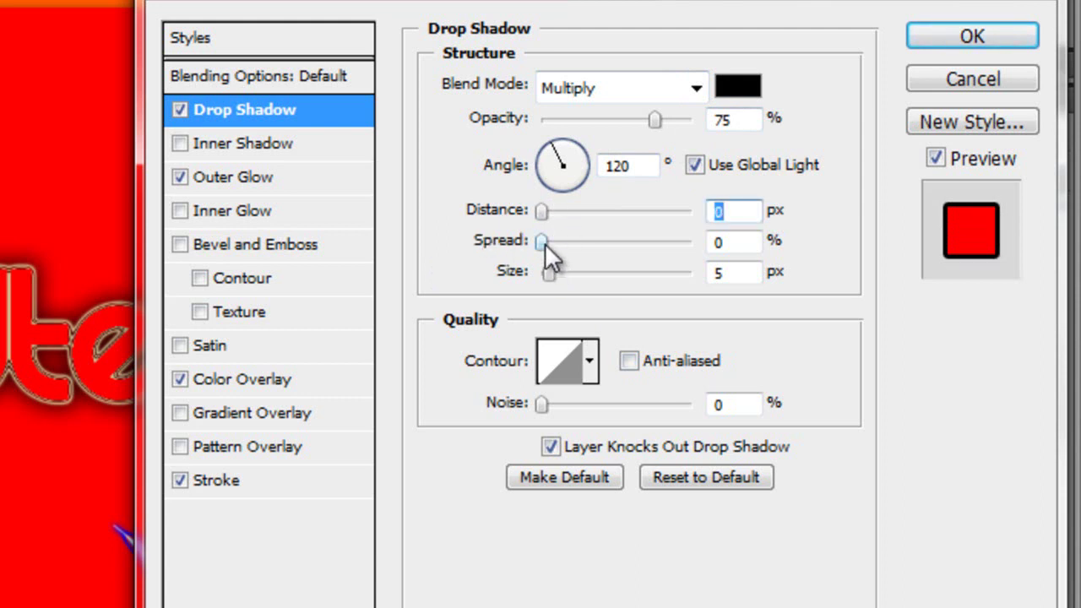
key(Tab)
text(30)
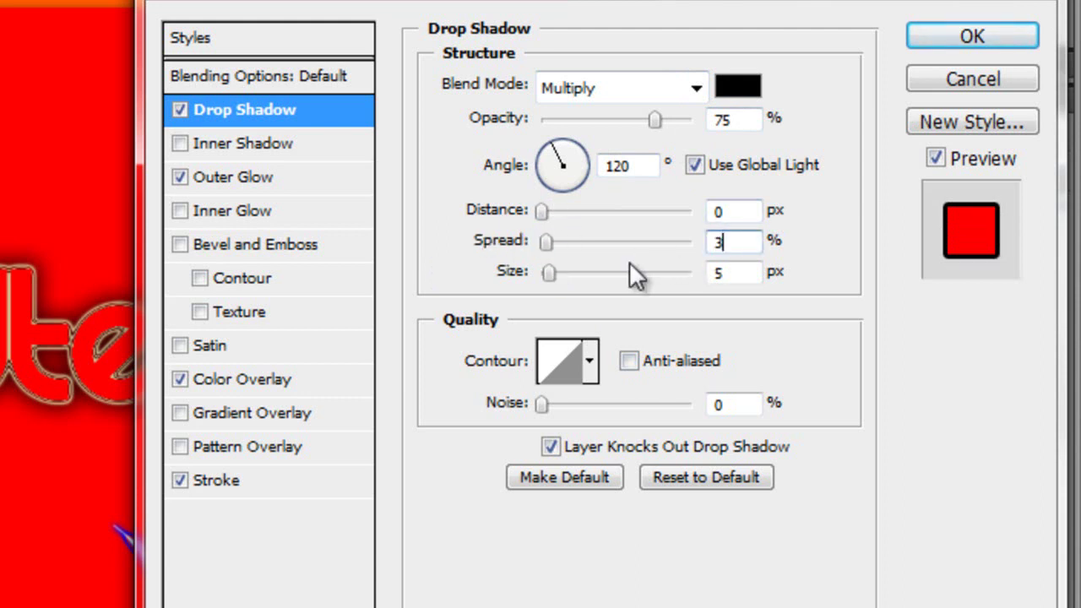
double_click(725, 274)
text(32)
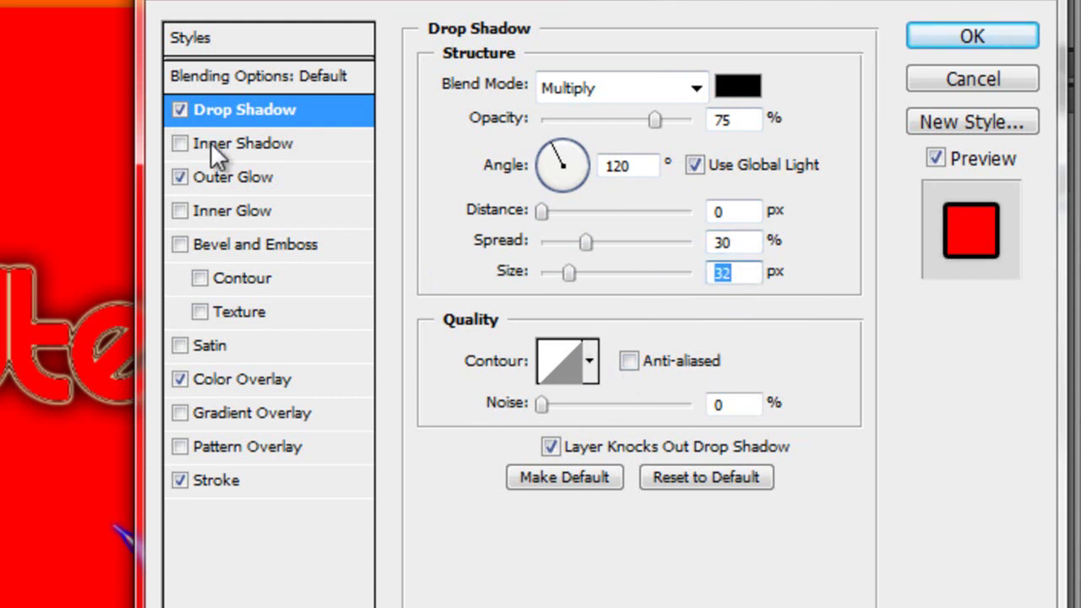
Set the outer glow's colour to a mid grey with hue 60, saturation 3% and brightness 47%.
click(272, 185)
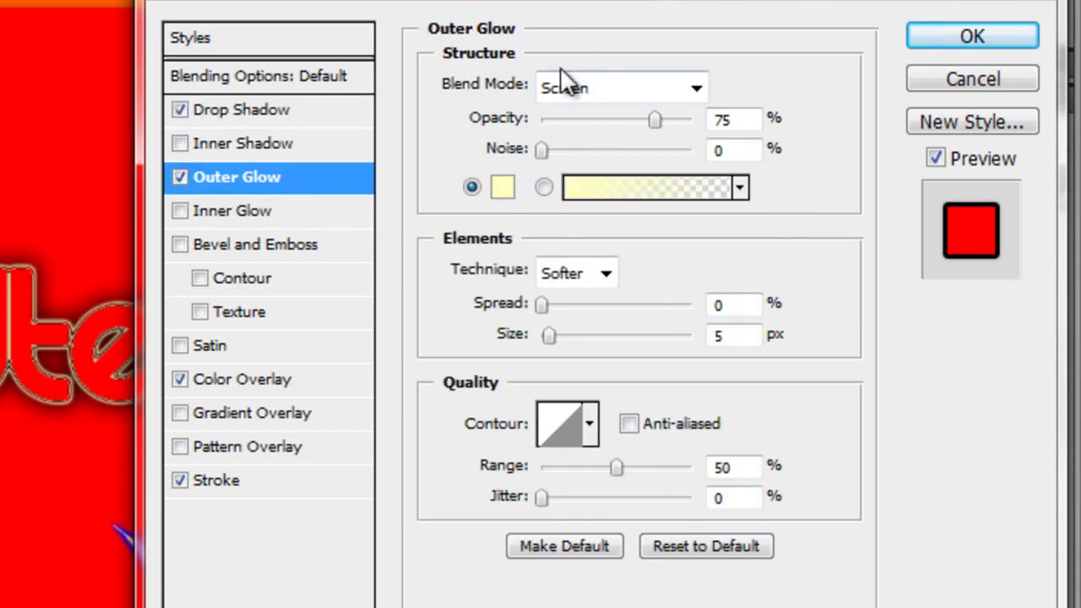
click(502, 187)
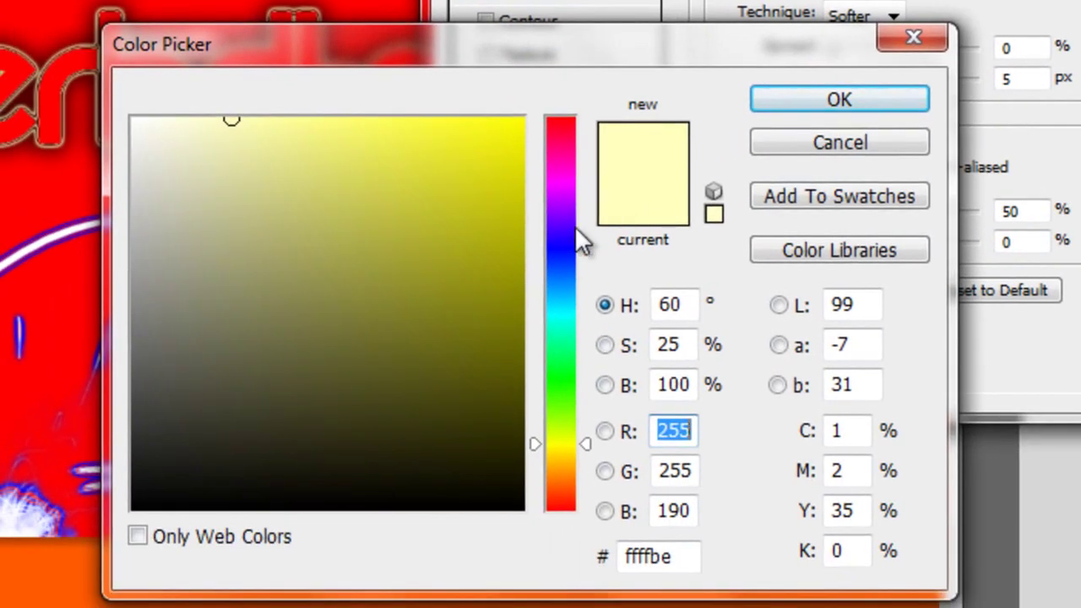
drag(138, 335, 142, 327)
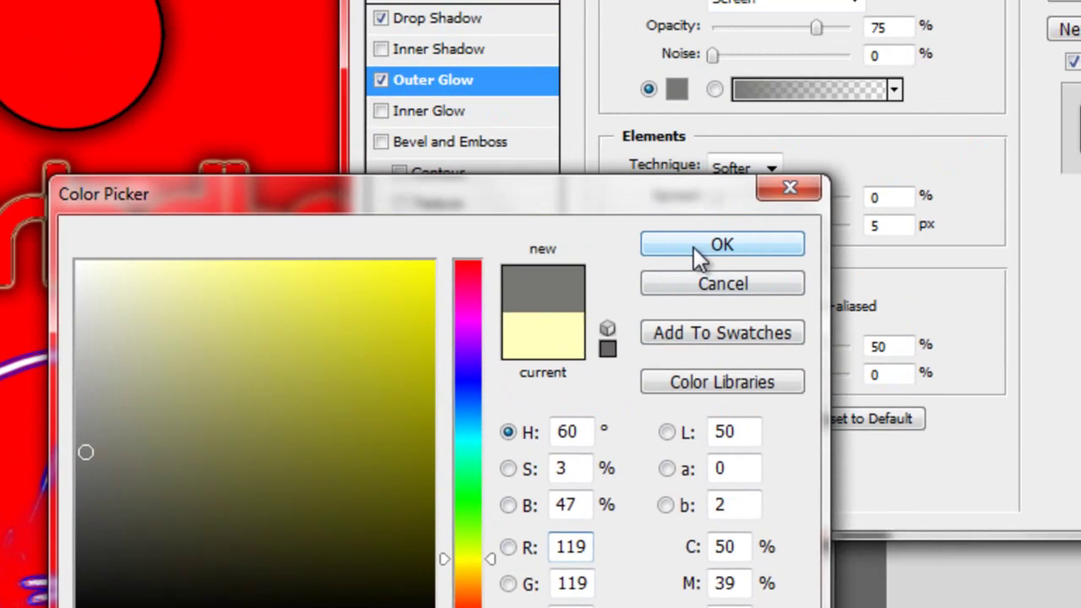
click(806, 104)
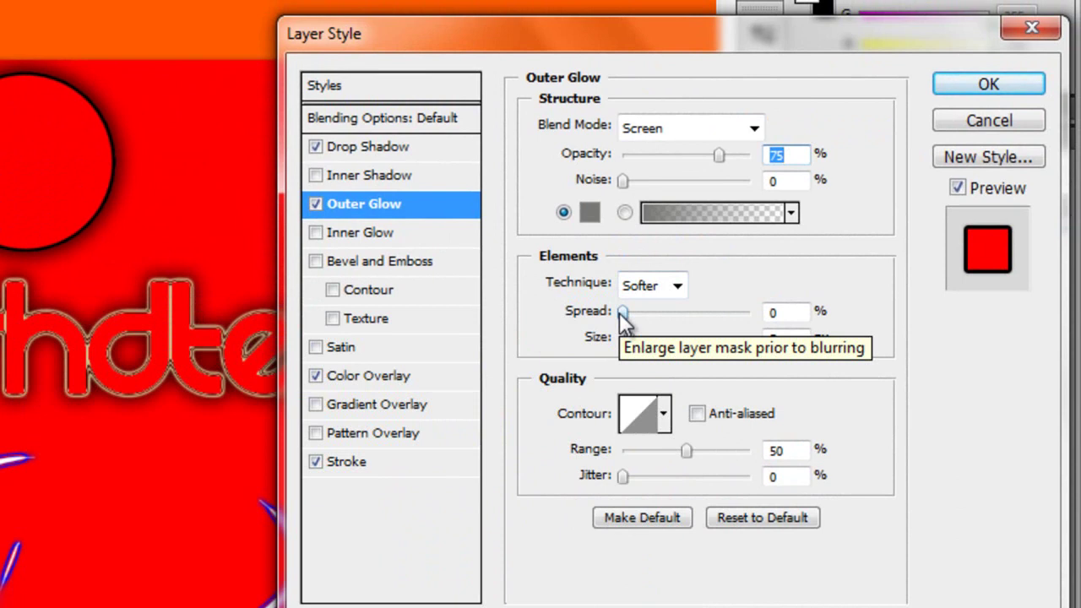
Set the outer glow's spread to 10% and its size to 29 px.
click(786, 312)
text(10)
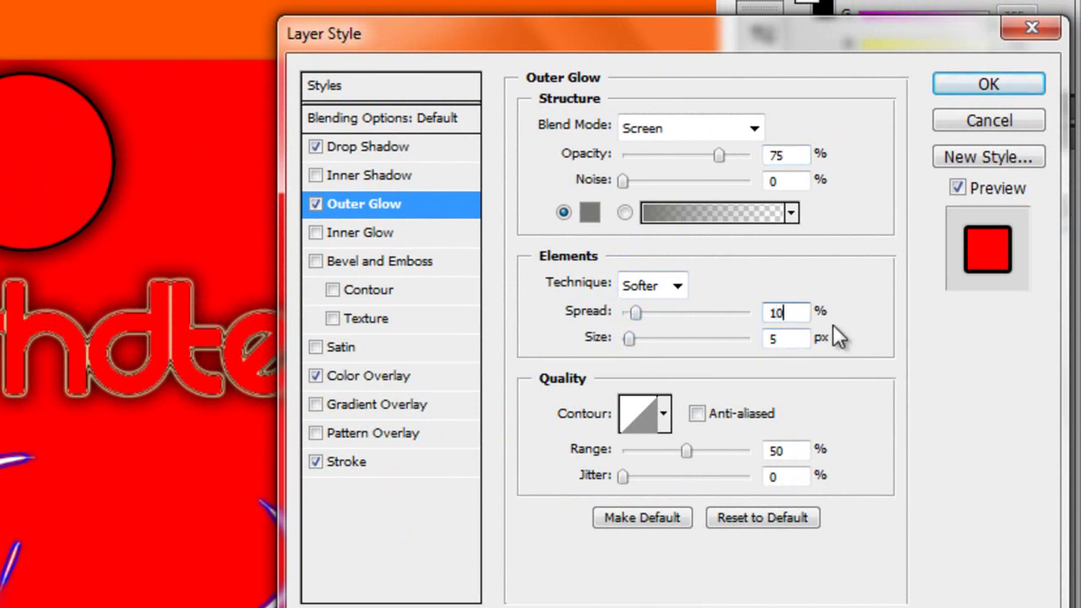
key(Tab)
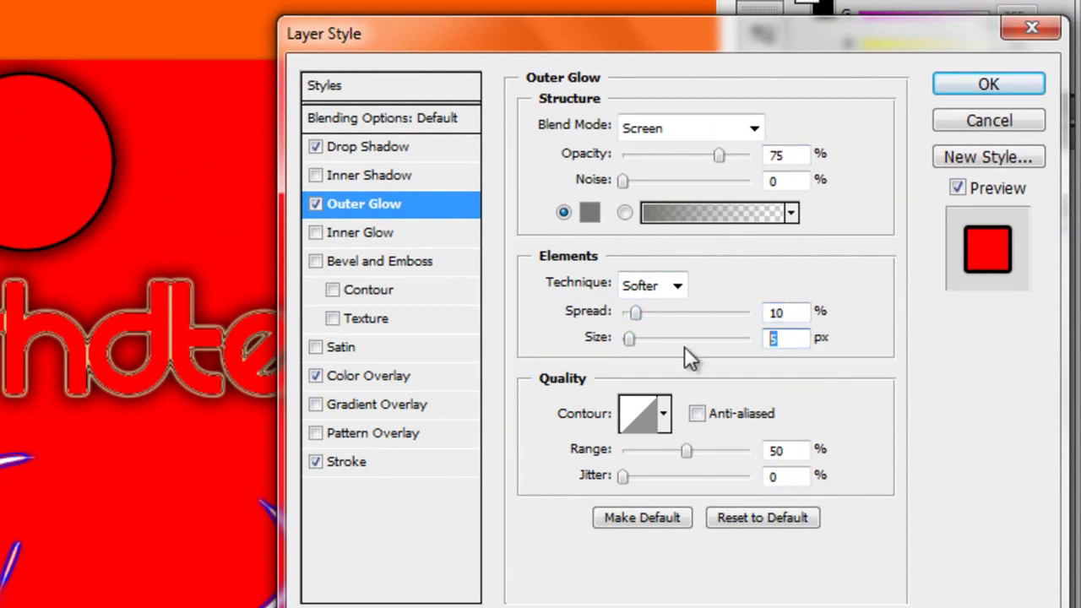
text(29)
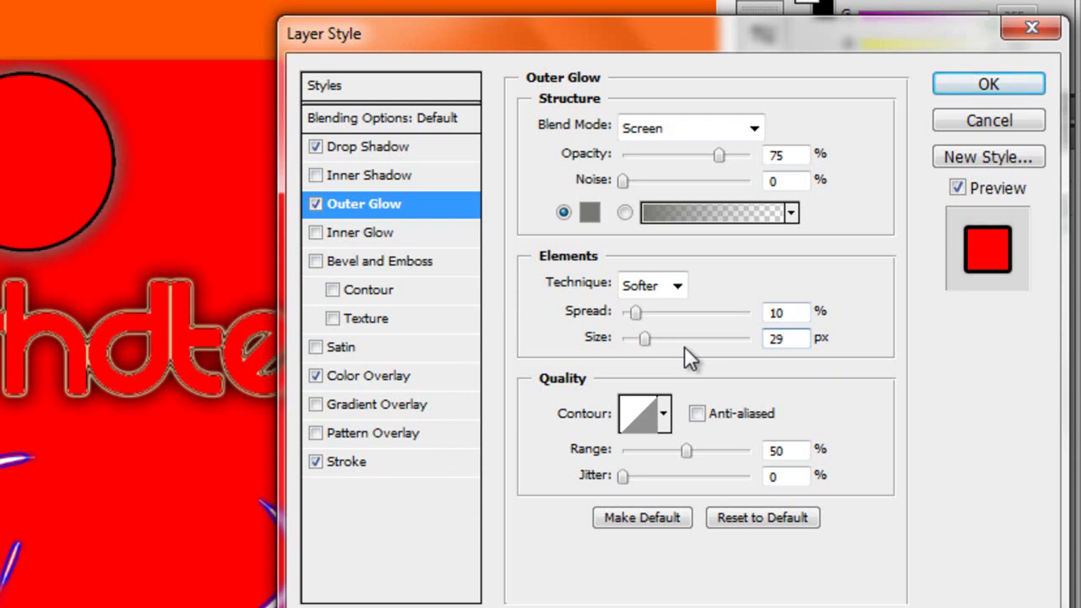
key(Return)
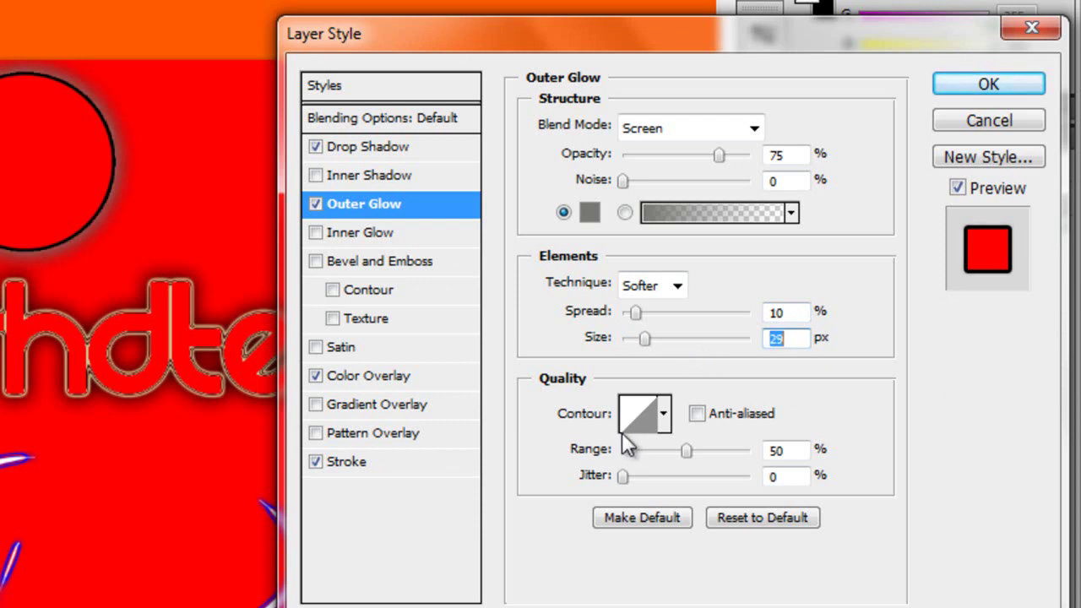
Try the dipping wave contour for the outer glow, and choose the contour with two tall peaks instead.
click(662, 418)
click(630, 526)
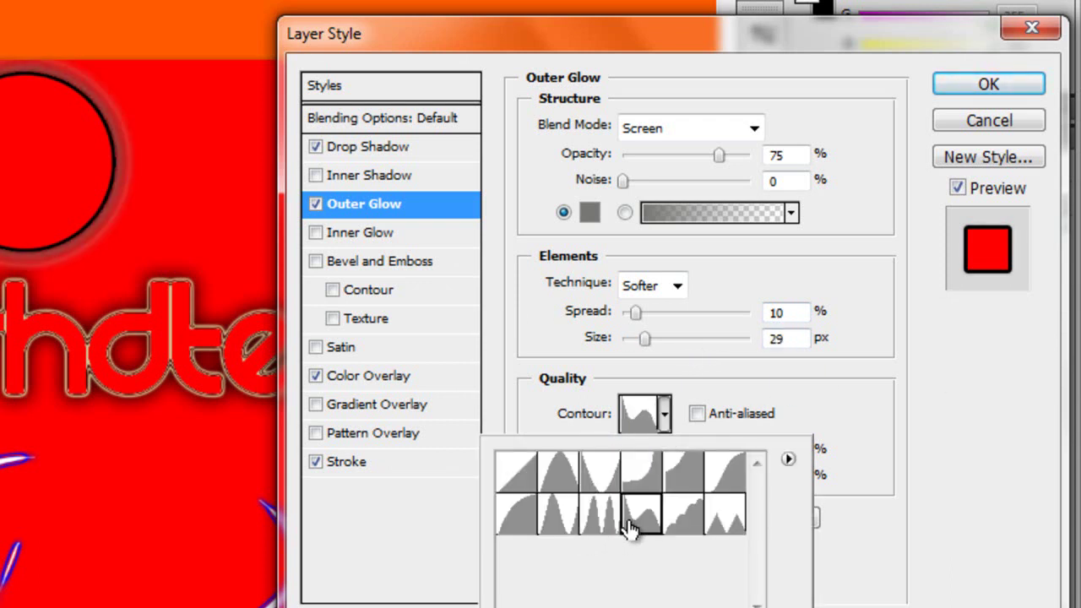
click(606, 518)
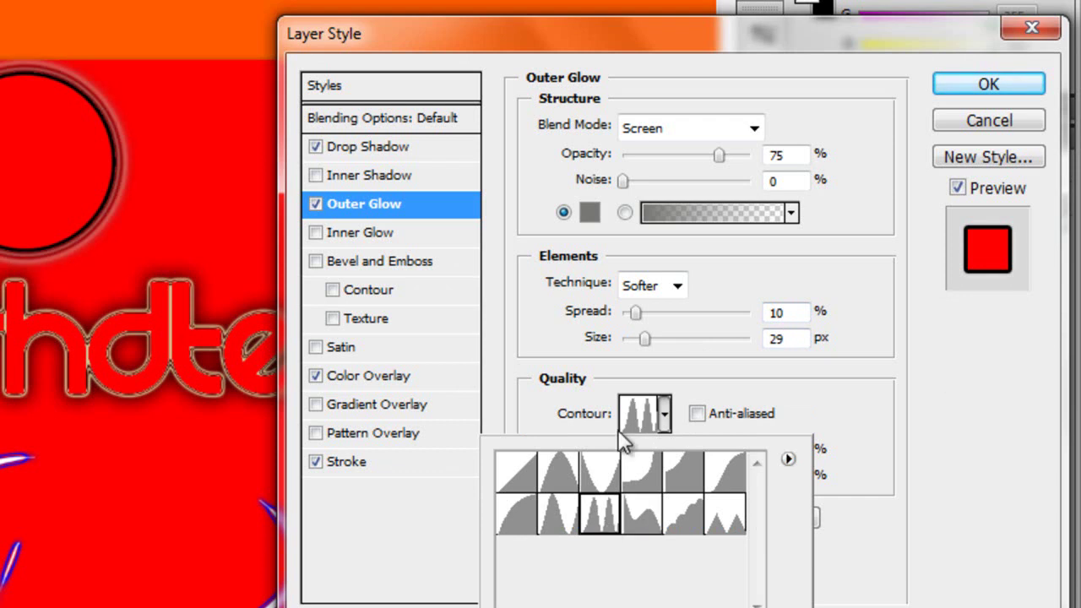
key(Return)
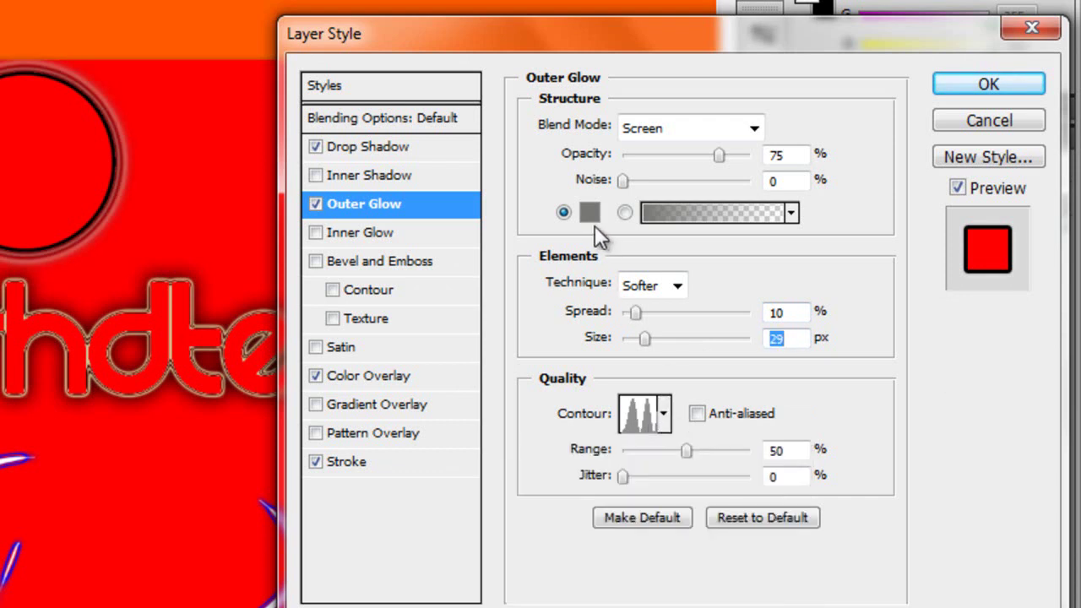
Change the outer glow's colour to pure red with hue 0, saturation 100% and brightness 100%.
click(589, 212)
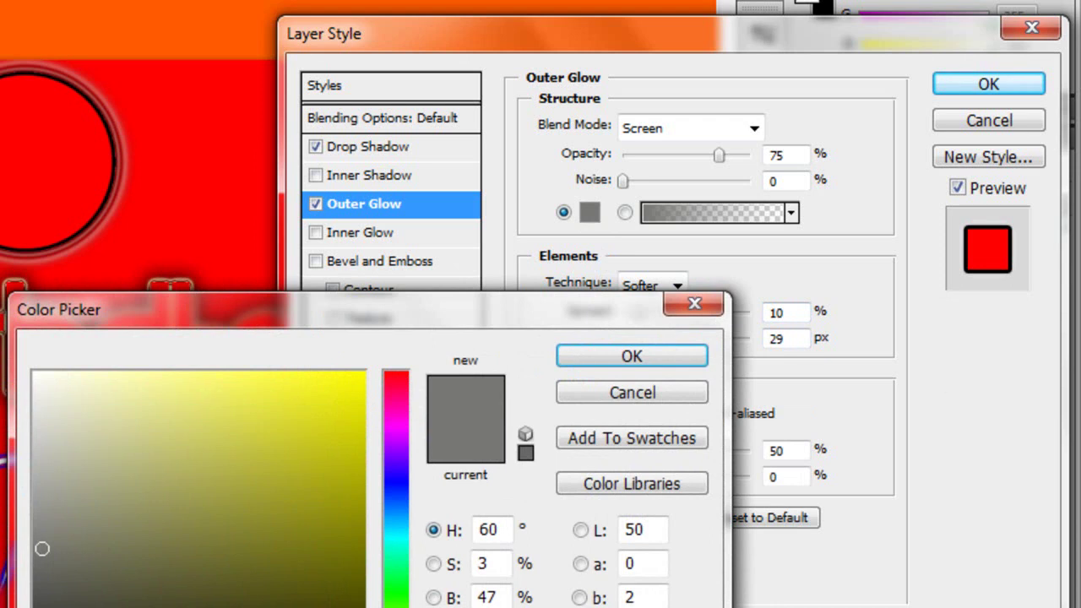
drag(395, 385, 397, 349)
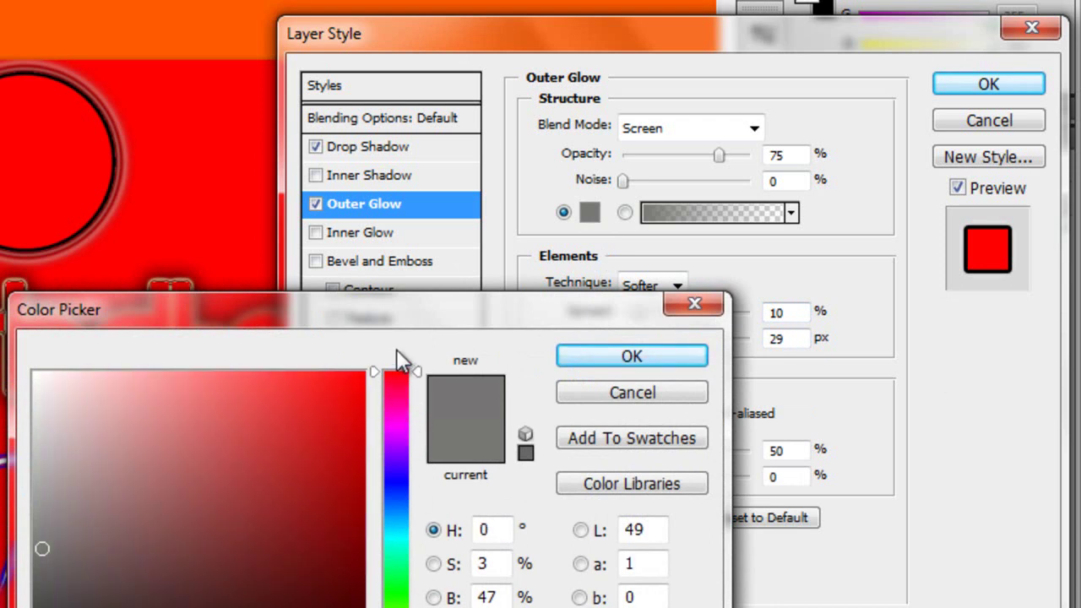
drag(338, 385, 391, 345)
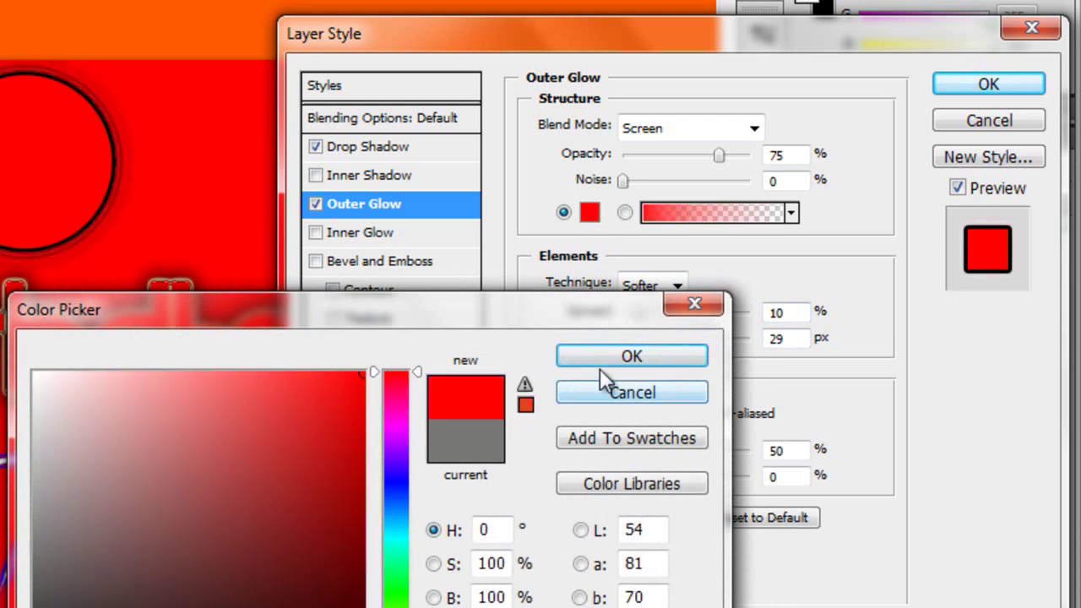
click(600, 365)
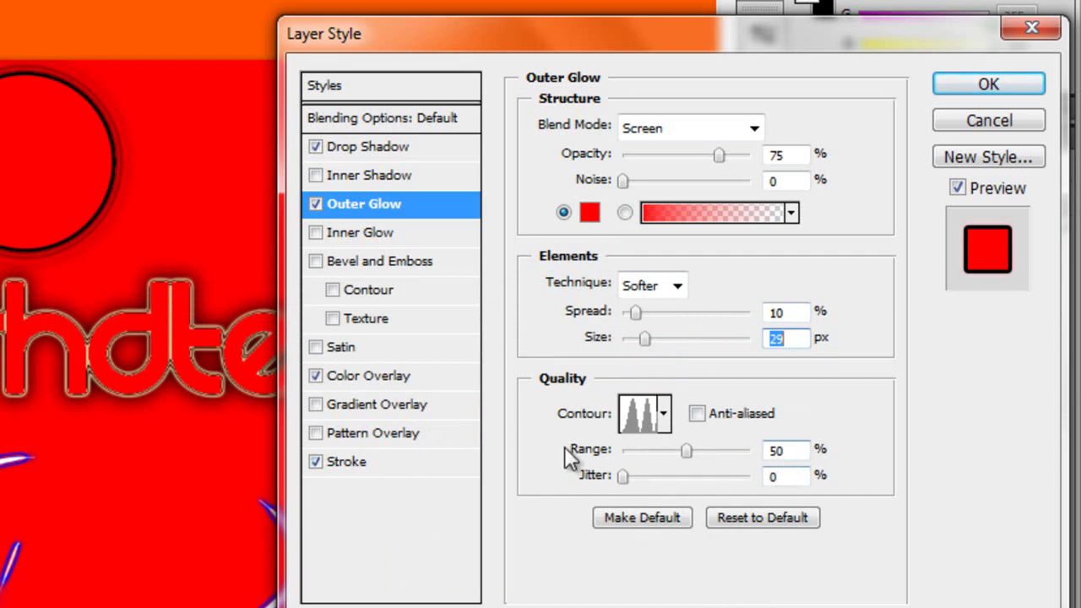
Set the circle's color overlay to a bright blue with hue 234, saturation 100% and brightness 100%.
click(354, 378)
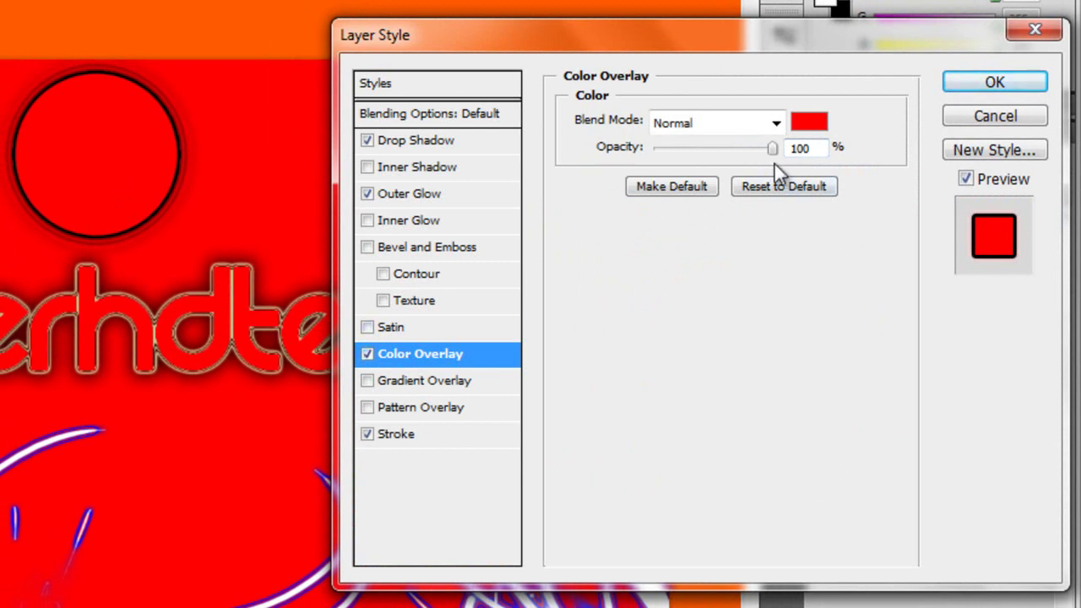
click(807, 123)
click(439, 463)
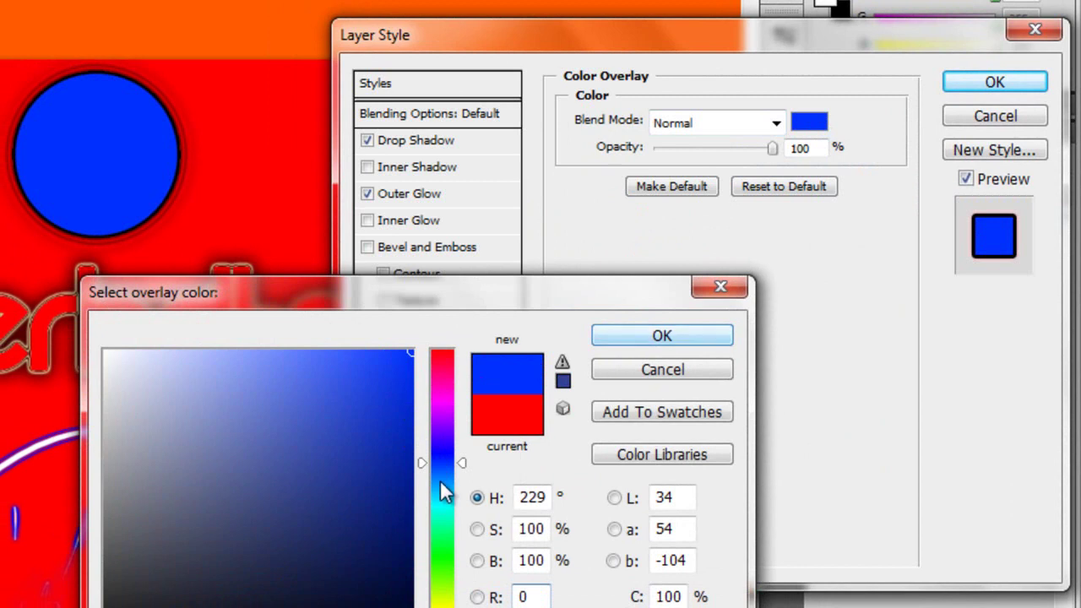
drag(440, 469, 441, 457)
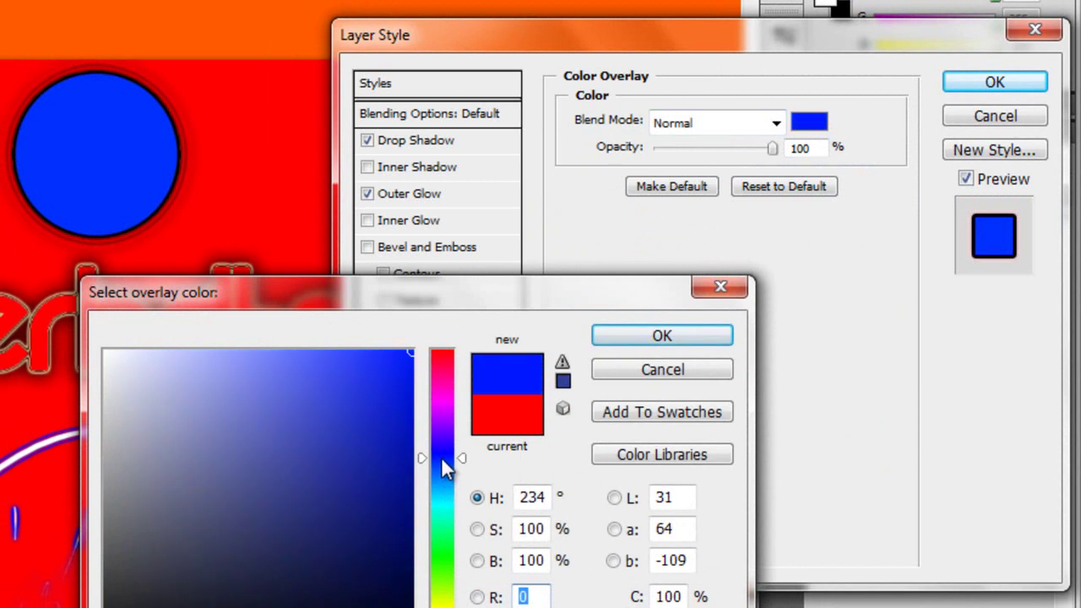
click(629, 338)
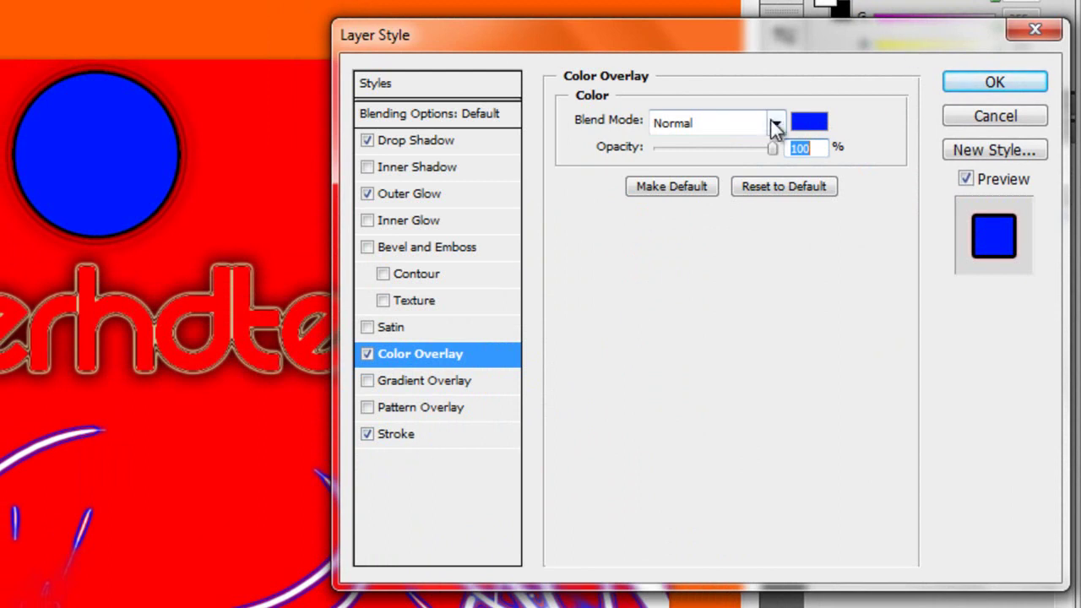
Set the circle's stroke to 1 px in pure red (R 255), and accept the layer style.
click(417, 437)
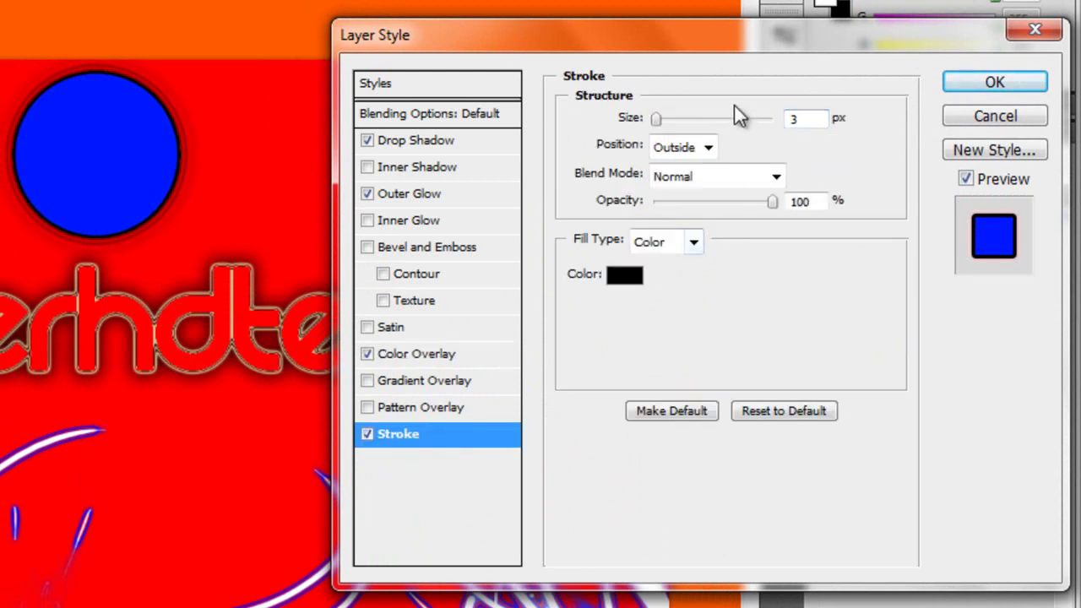
double_click(799, 118)
key(BackSpace)
text(1)
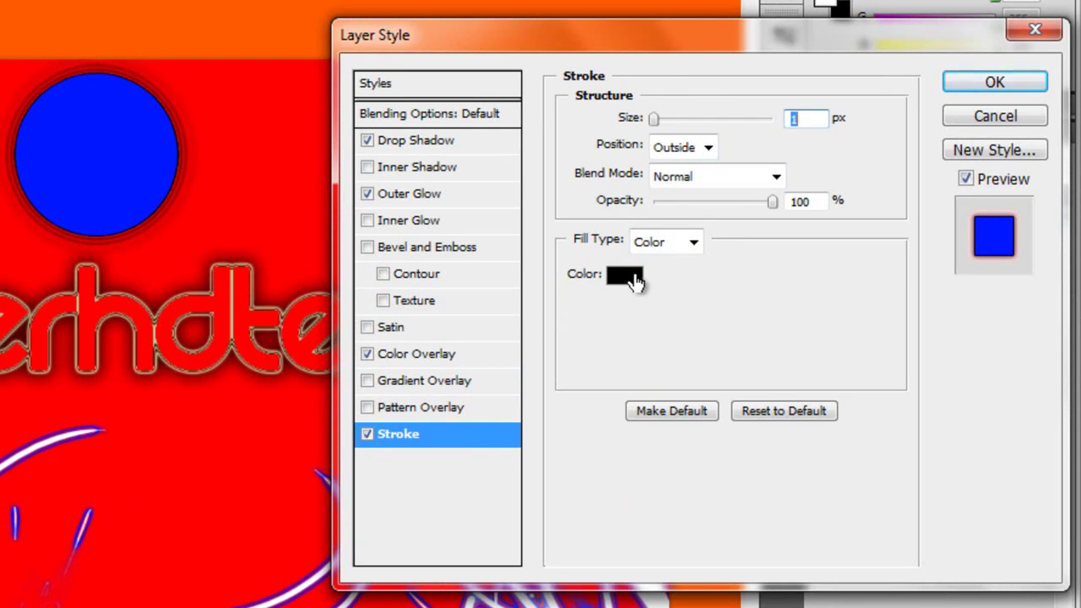
click(629, 276)
click(404, 511)
text(255)
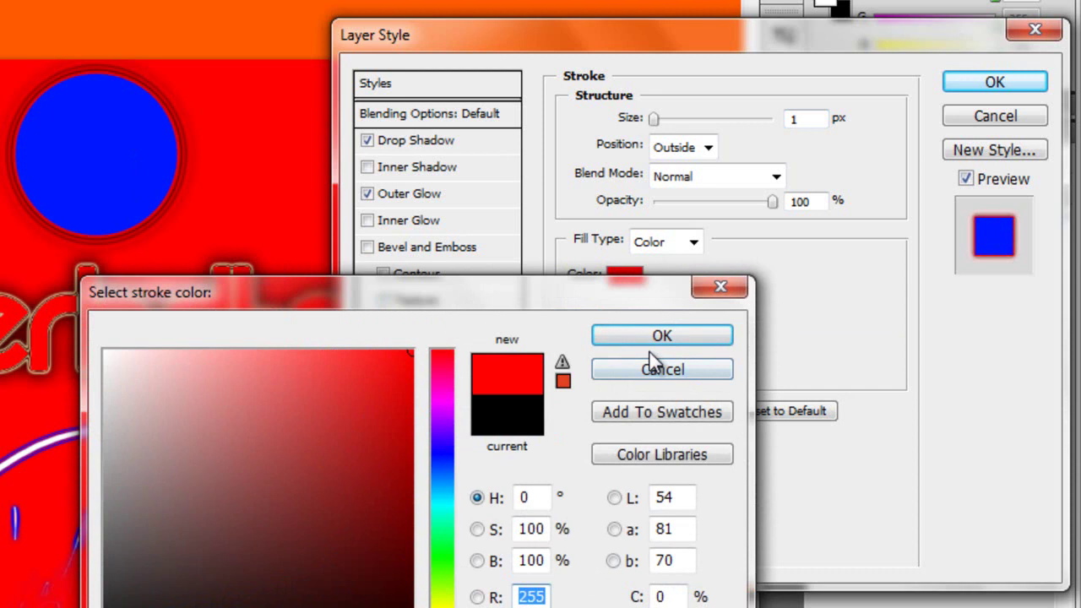
click(658, 337)
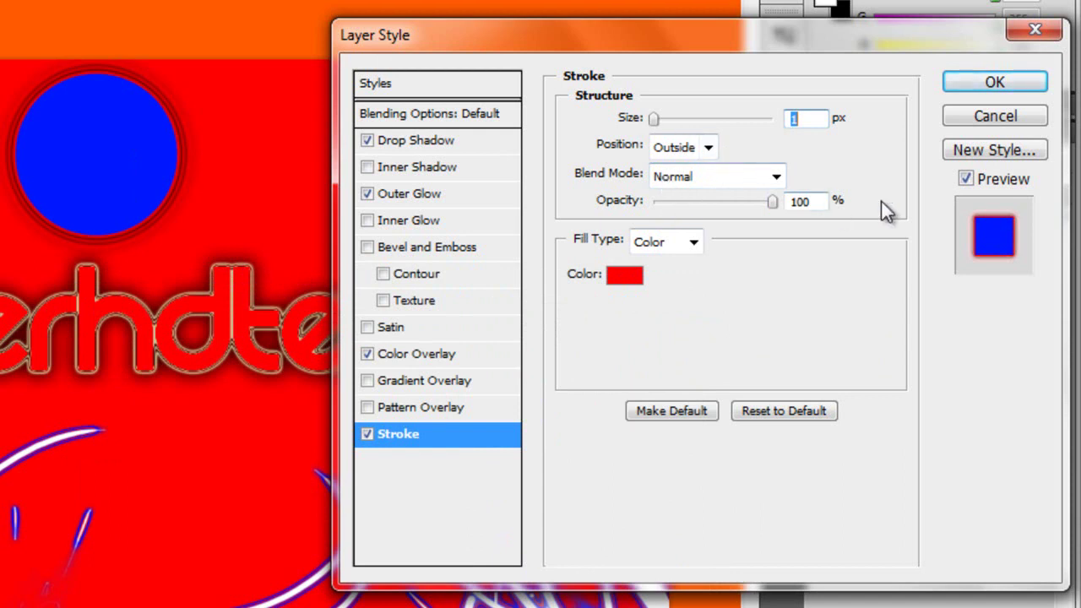
click(980, 91)
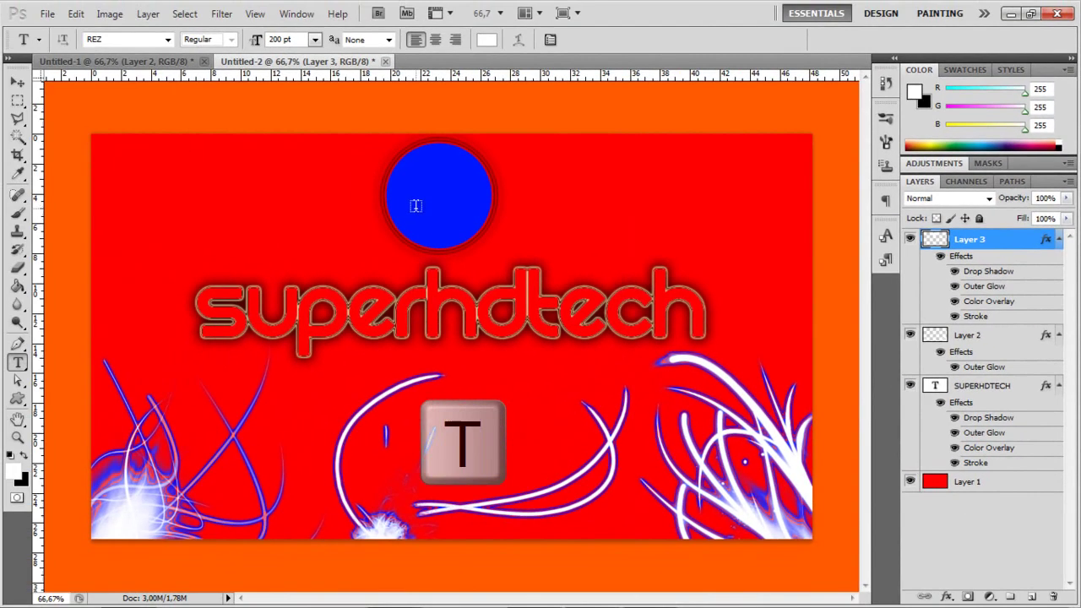
Add the white text HD in the REZ font at 200 pt and move it over the middle of the blue circle.
click(318, 191)
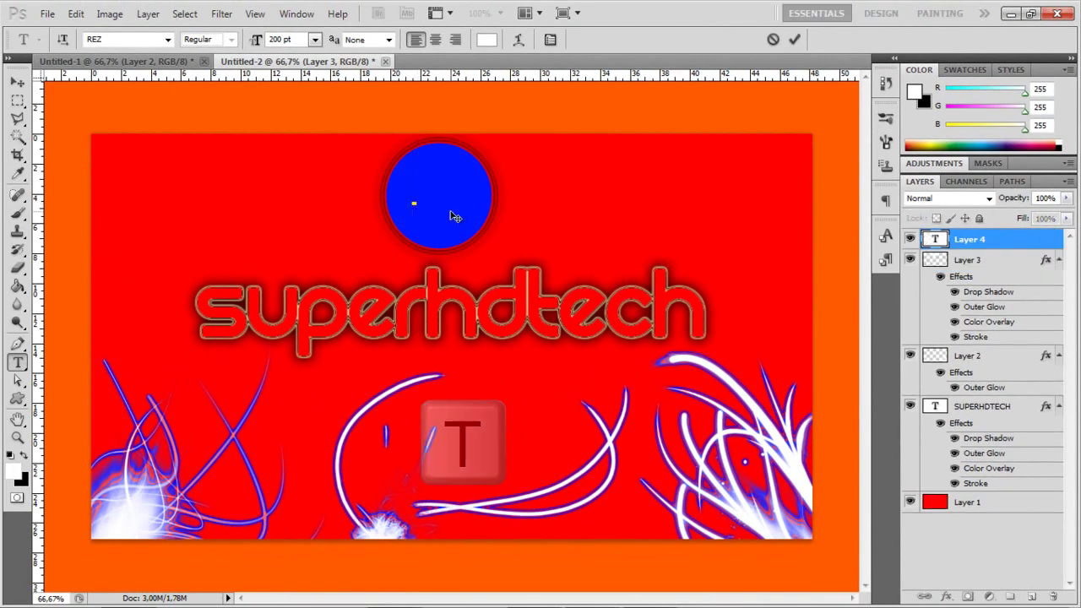
text(hd)
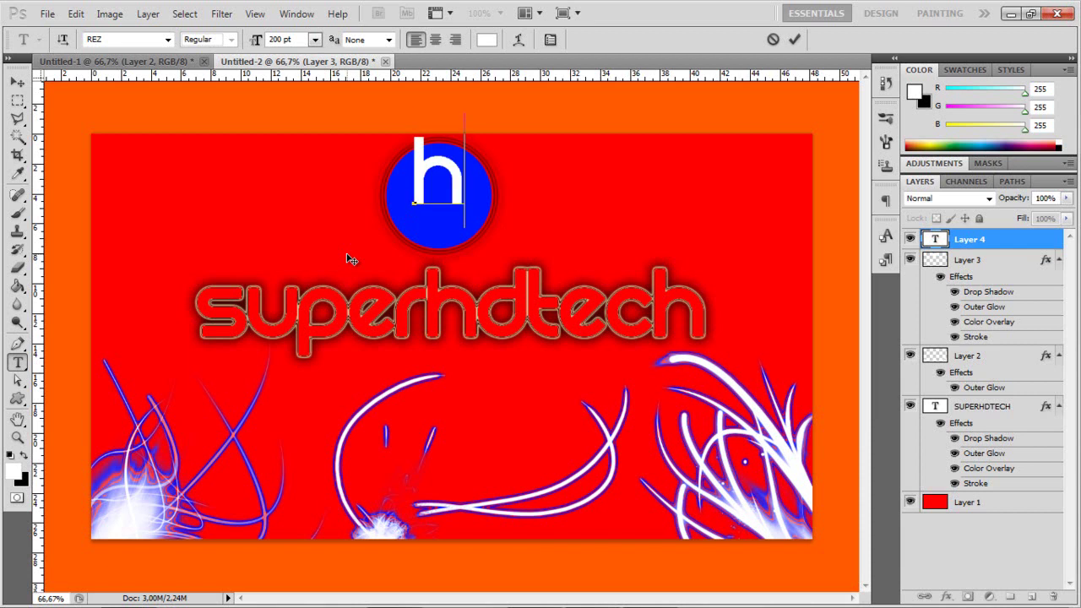
click(18, 78)
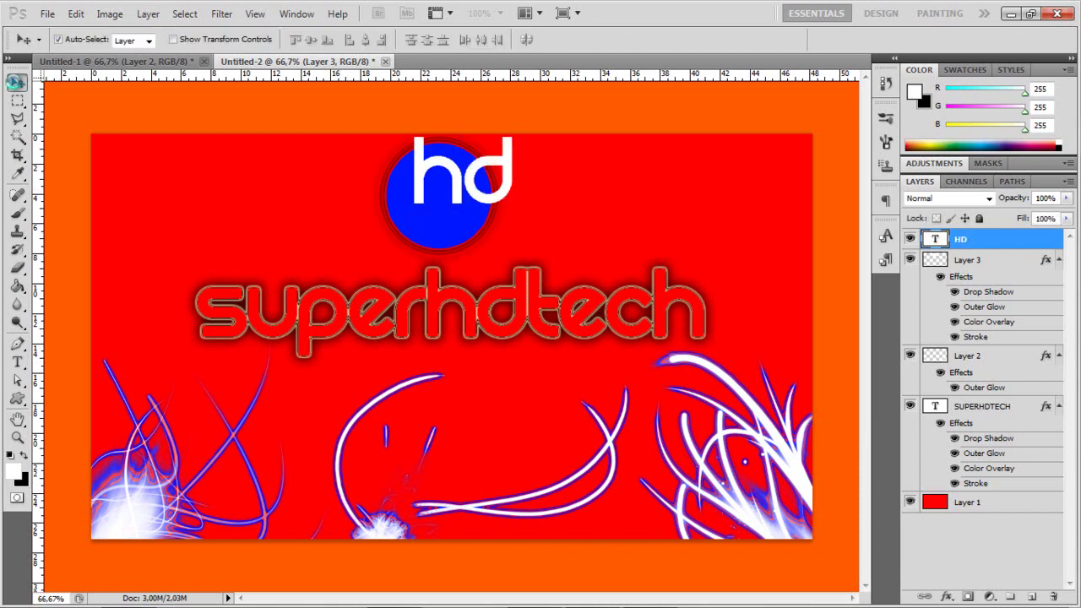
drag(442, 179, 424, 203)
Reduce the HD text to 150 pt and centre it inside the blue circle.
key(t)
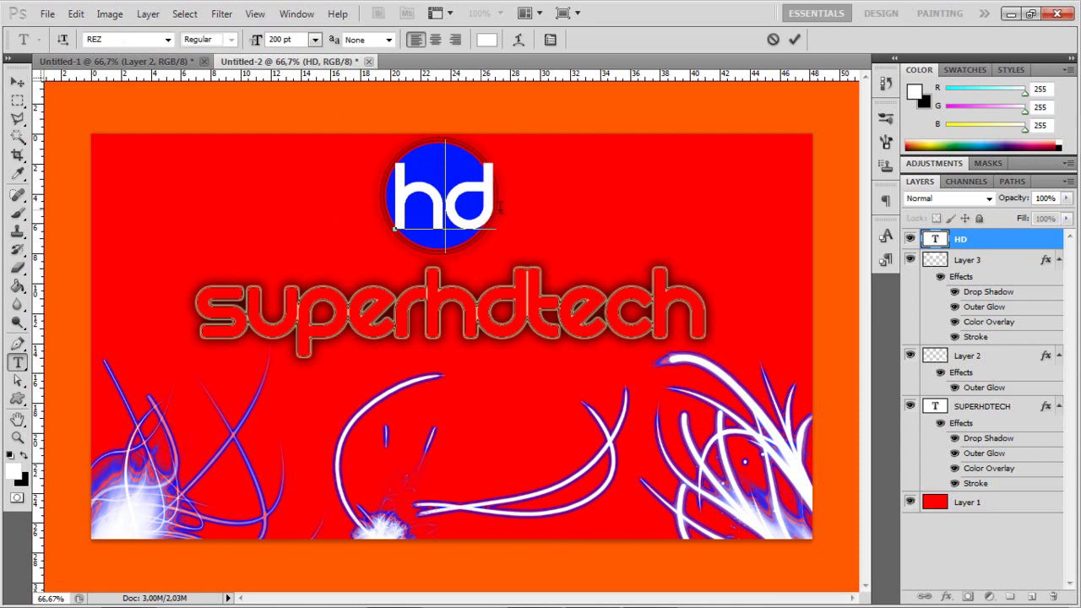
double_click(441, 208)
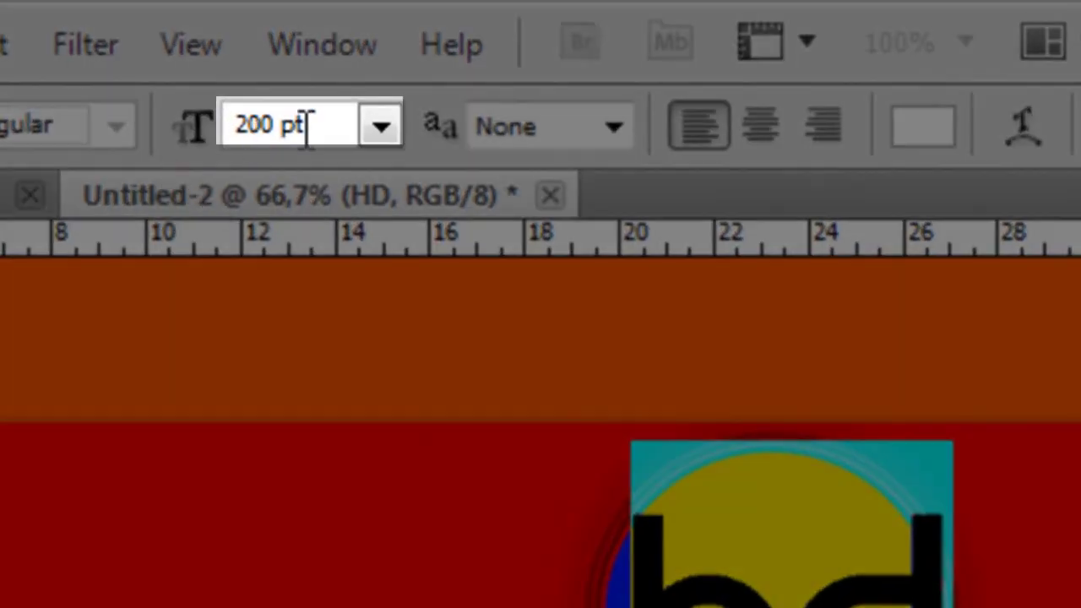
drag(307, 126, 29, 126)
text(100)
key(BackSpace)
key(BackSpace)
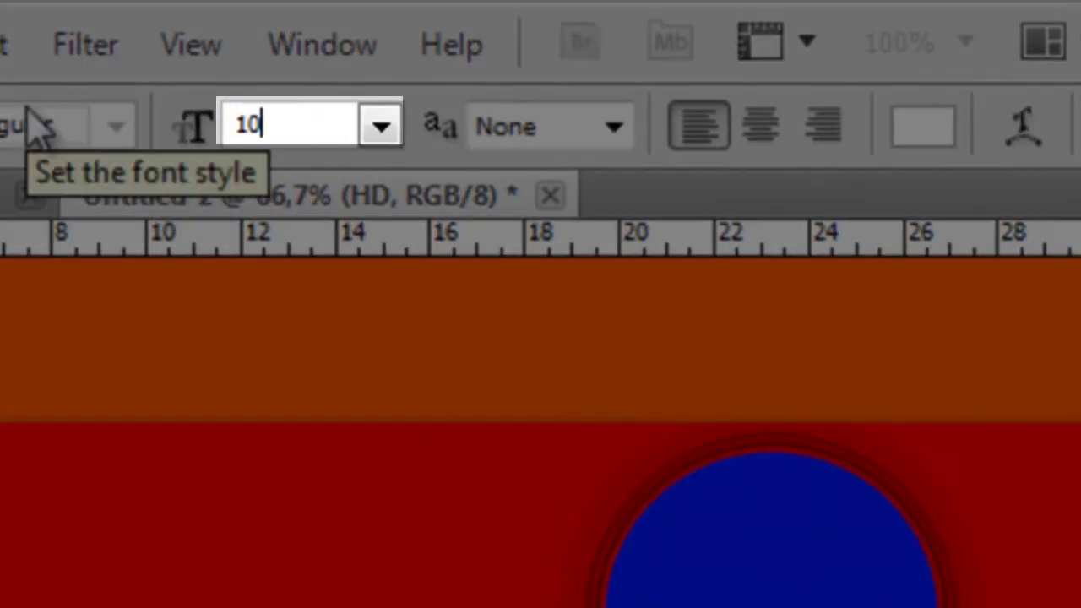
text(50)
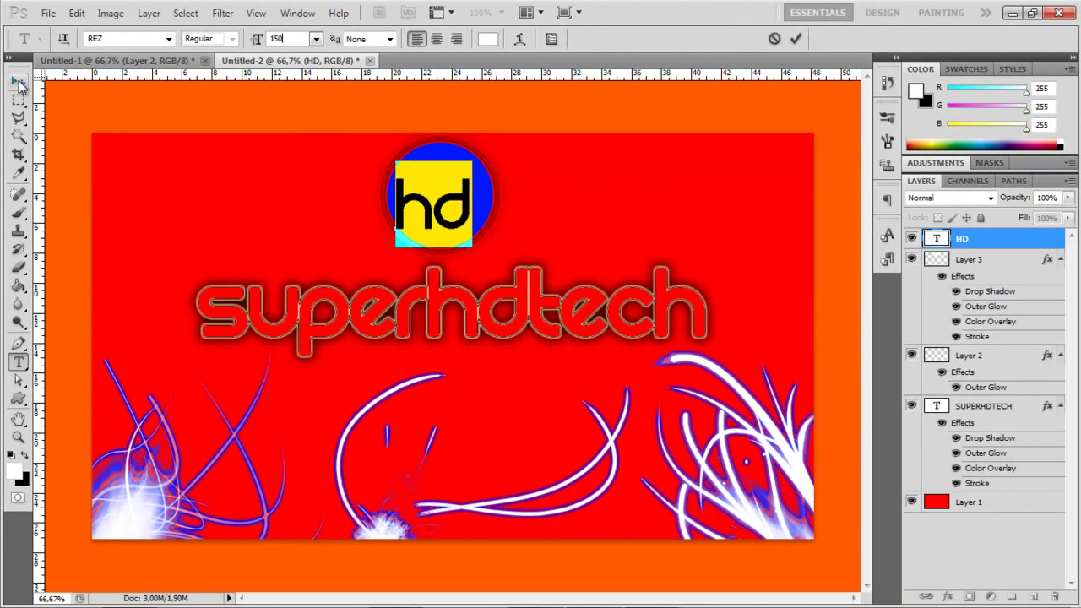
click(18, 81)
drag(467, 215, 447, 224)
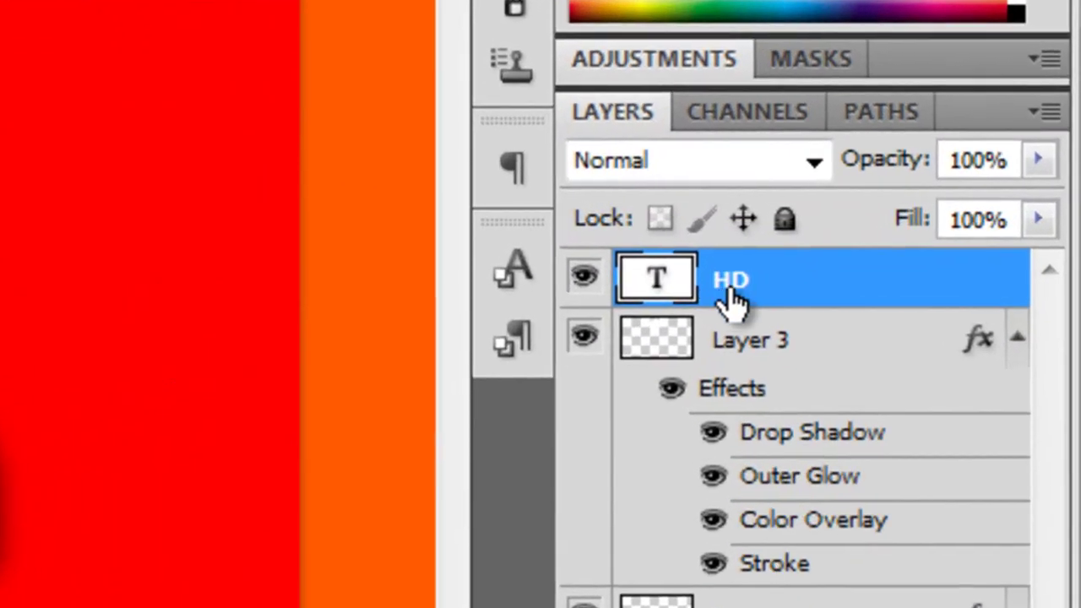
Apply the last saved style preset, the red one with a grey glow, to the HD text layer.
right_click(731, 298)
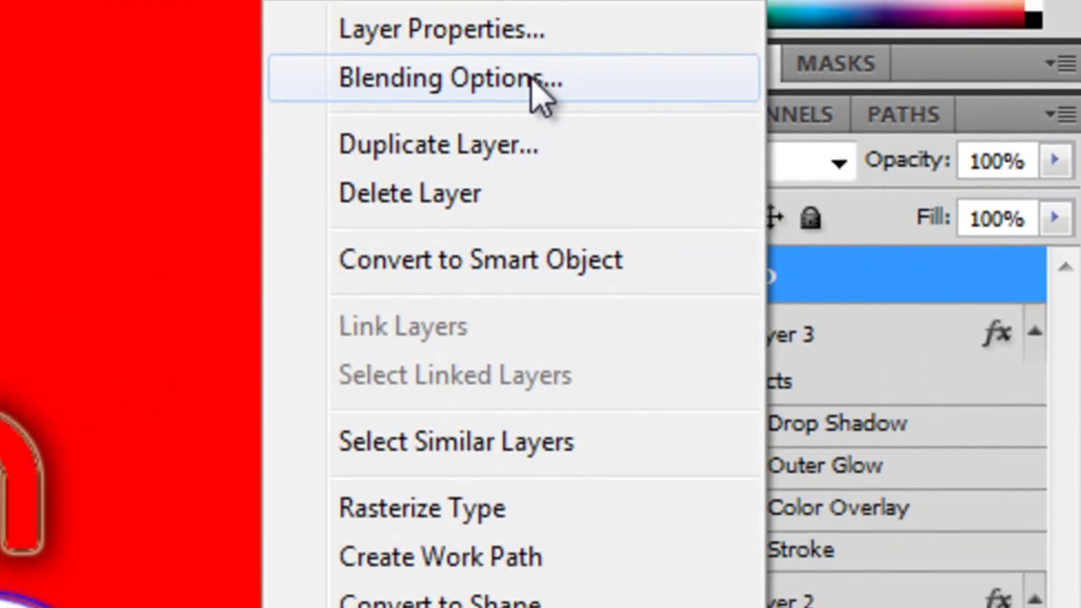
click(499, 75)
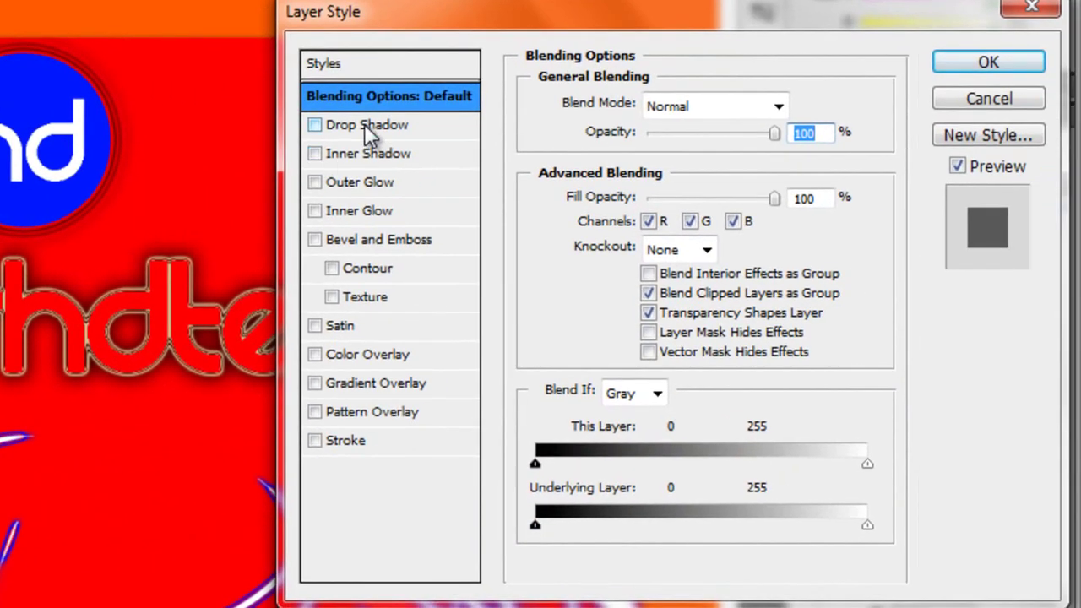
click(366, 63)
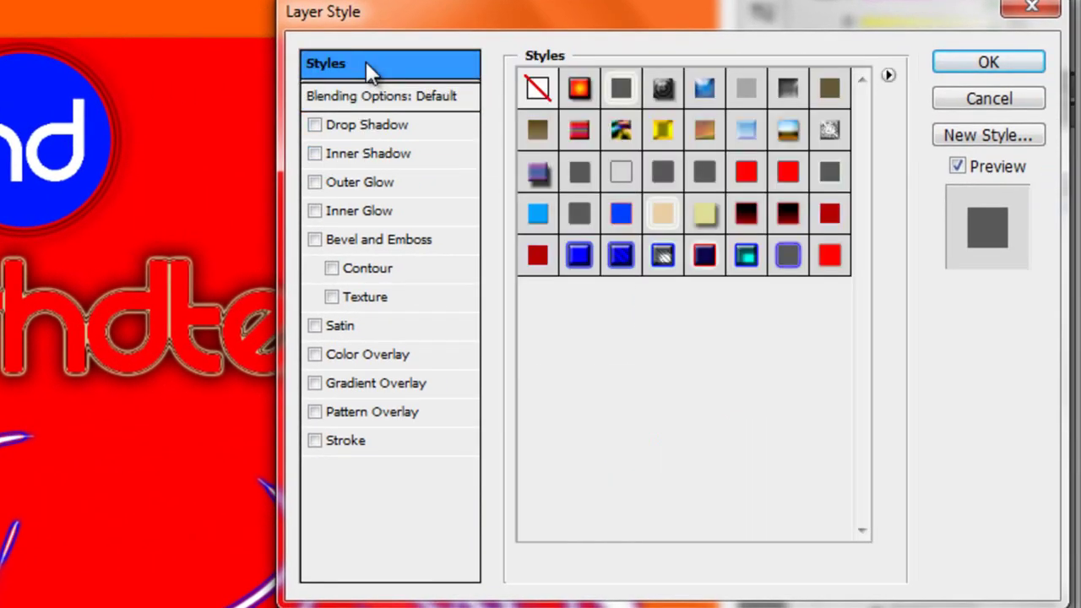
click(834, 262)
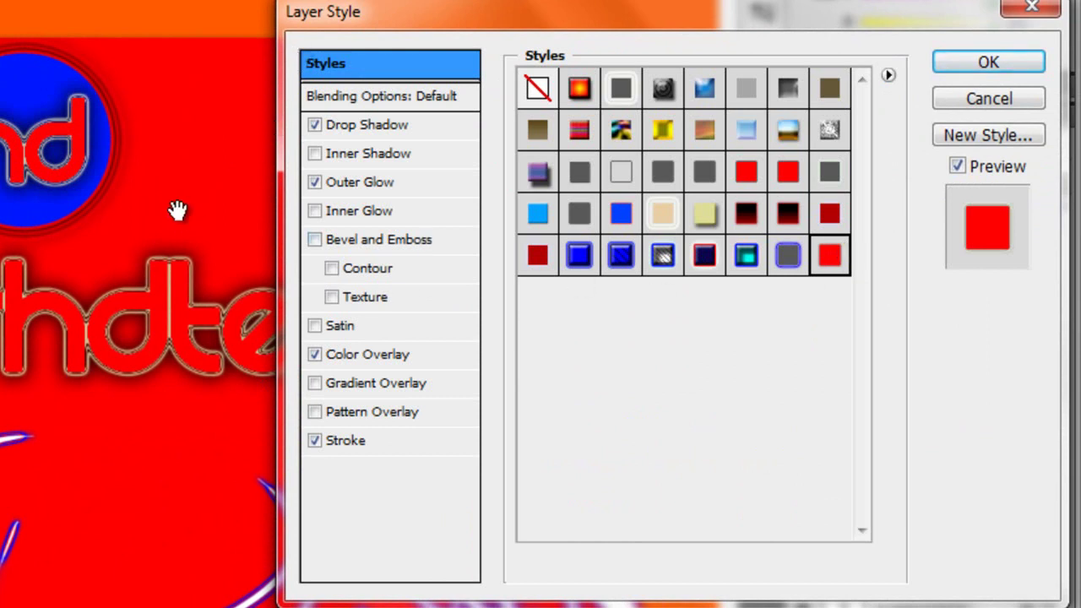
Check the HD text's effects, set its outer glow to 17% spread and 8 px size, and accept the layer style.
click(344, 184)
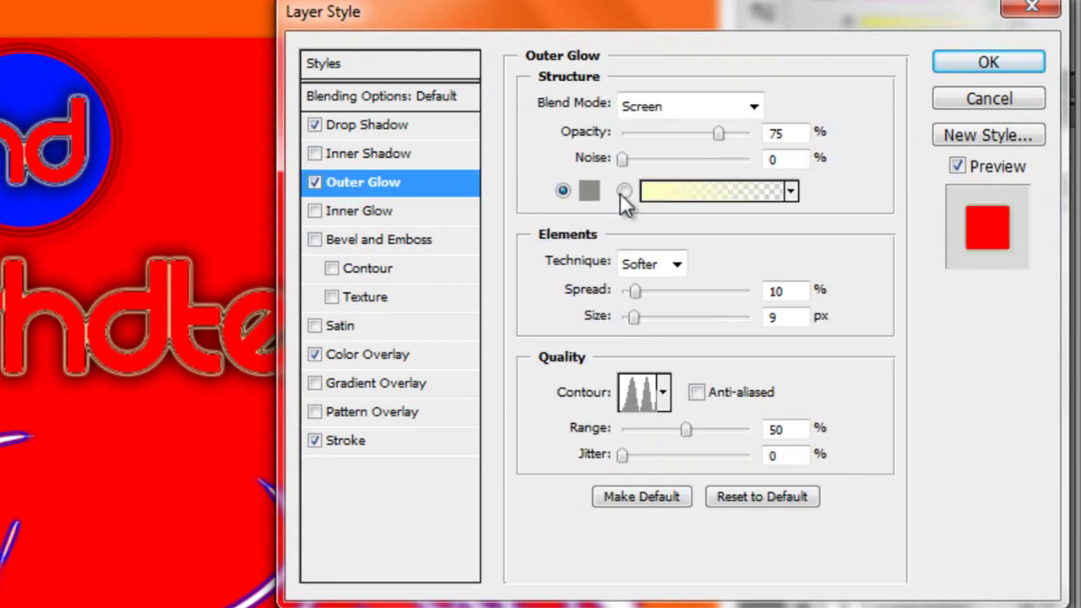
click(380, 123)
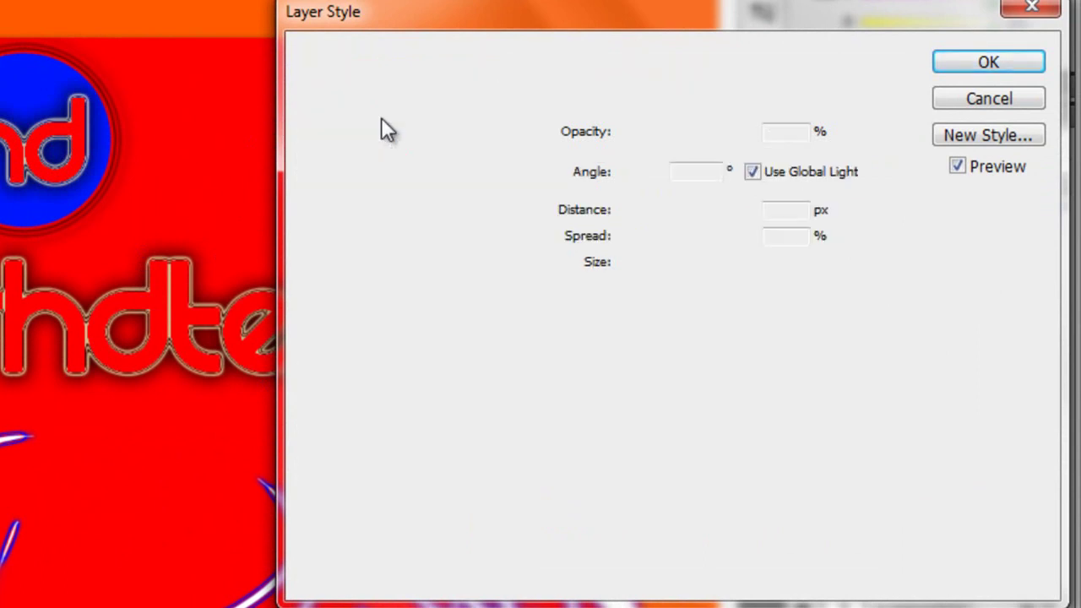
click(363, 355)
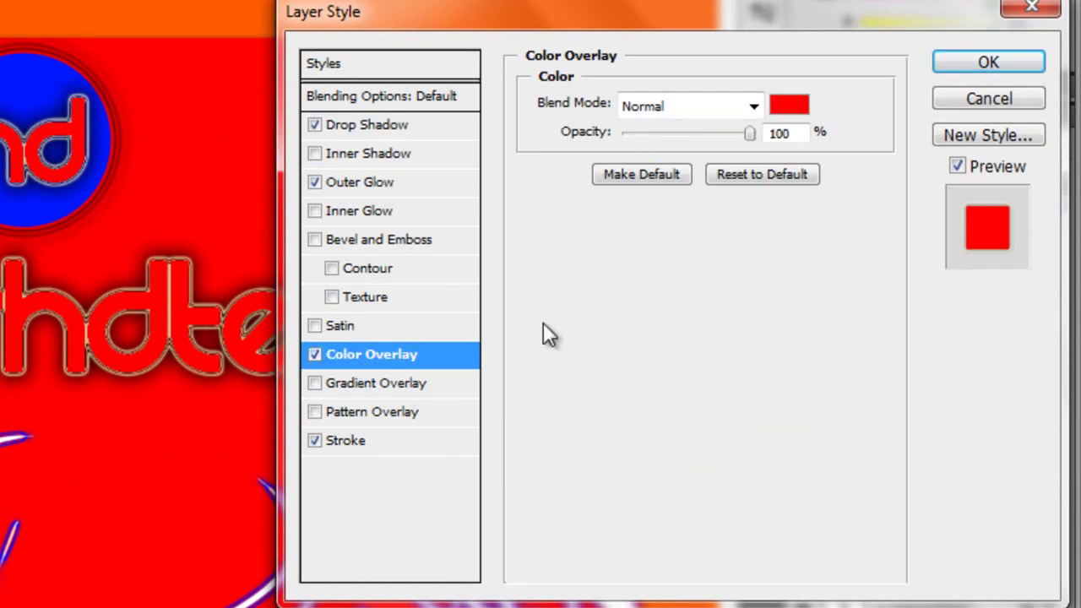
click(366, 445)
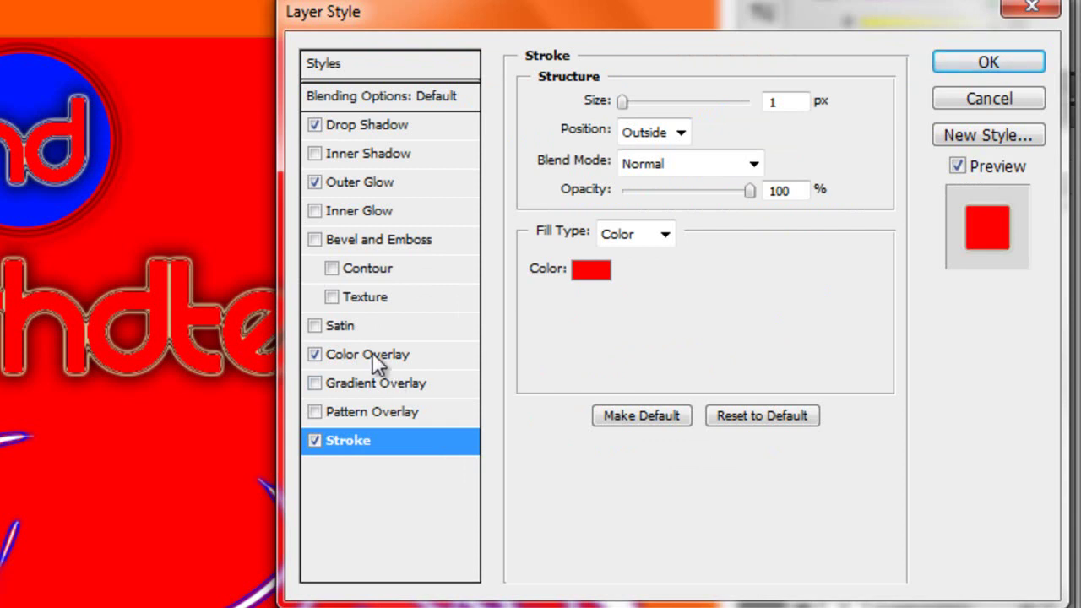
click(366, 180)
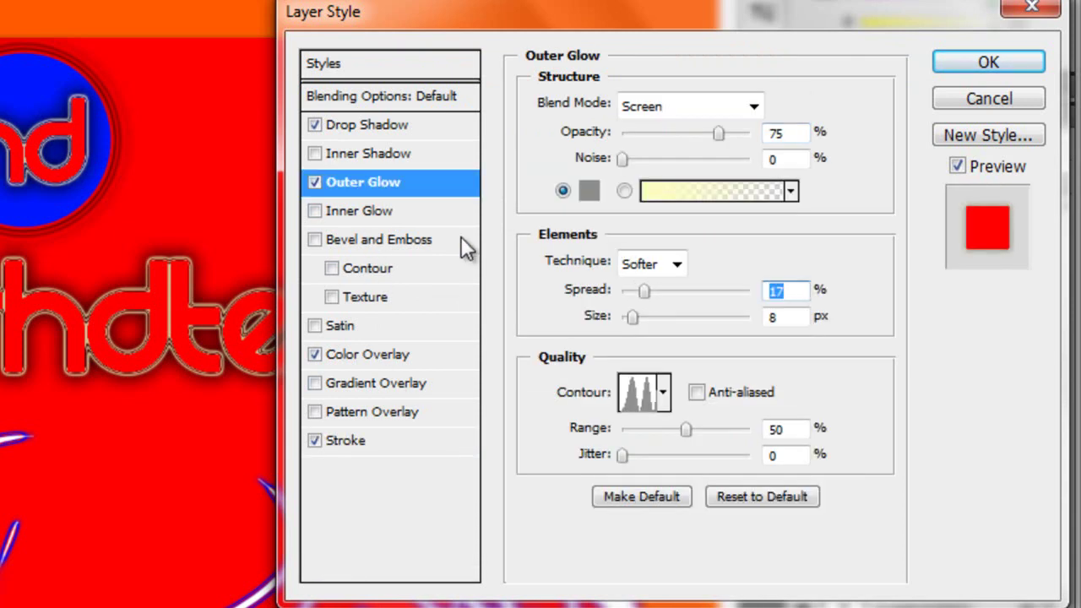
click(373, 155)
click(358, 353)
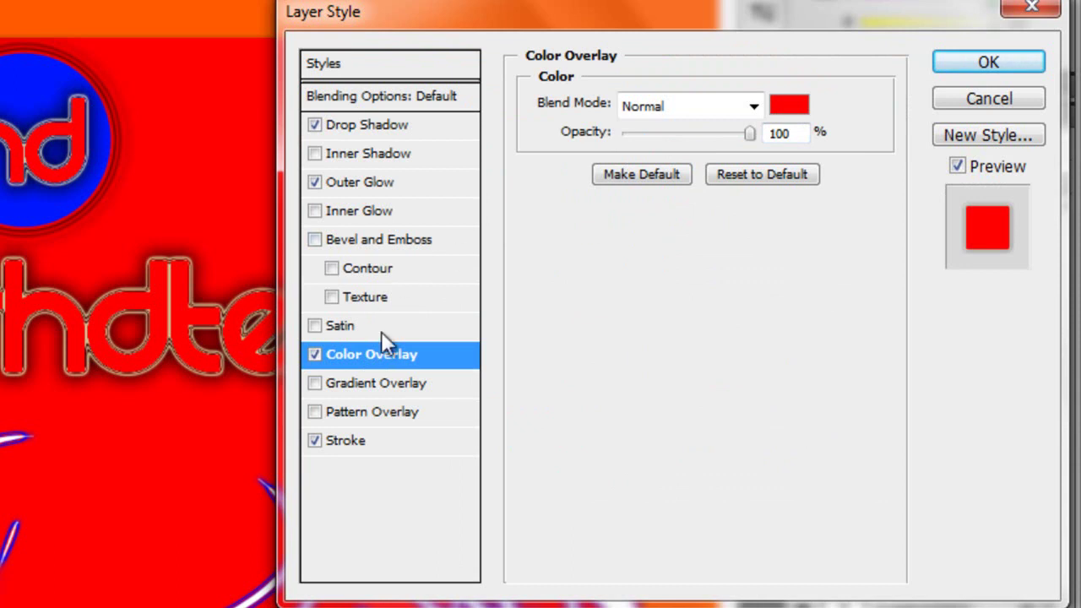
click(387, 180)
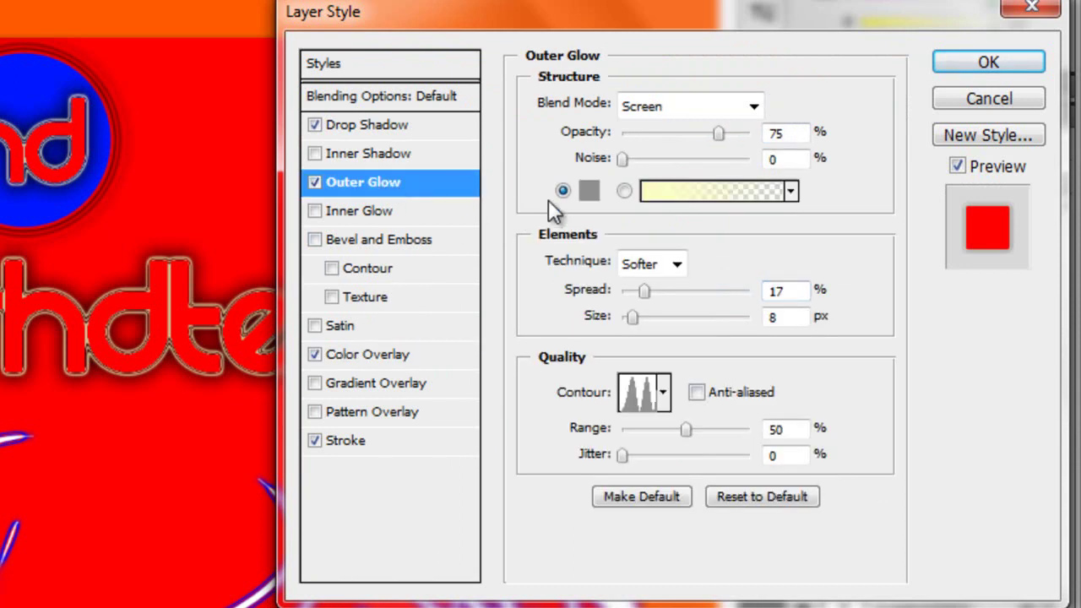
click(1010, 65)
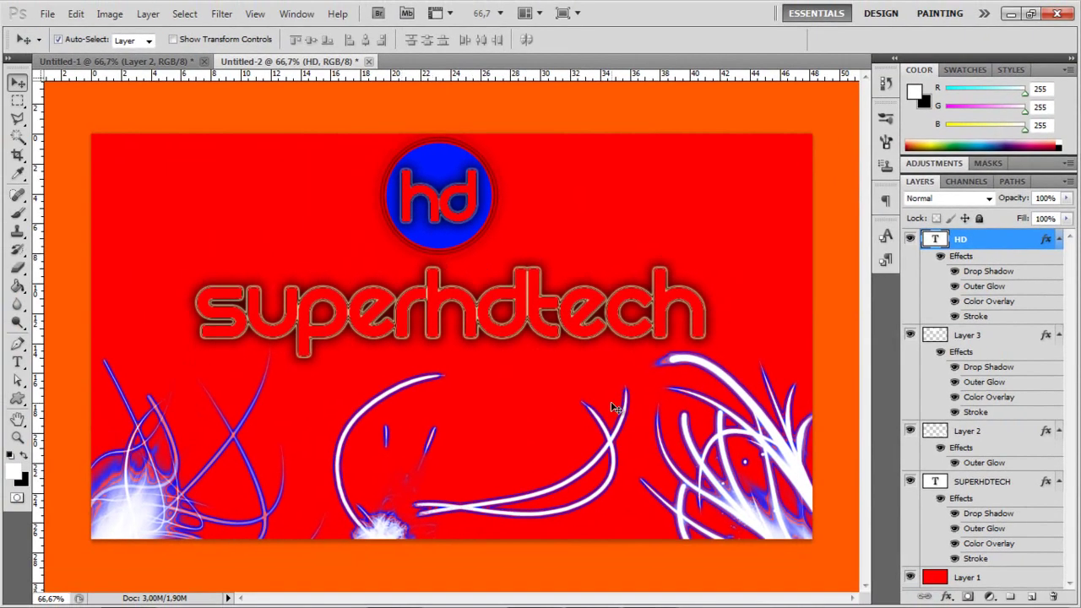